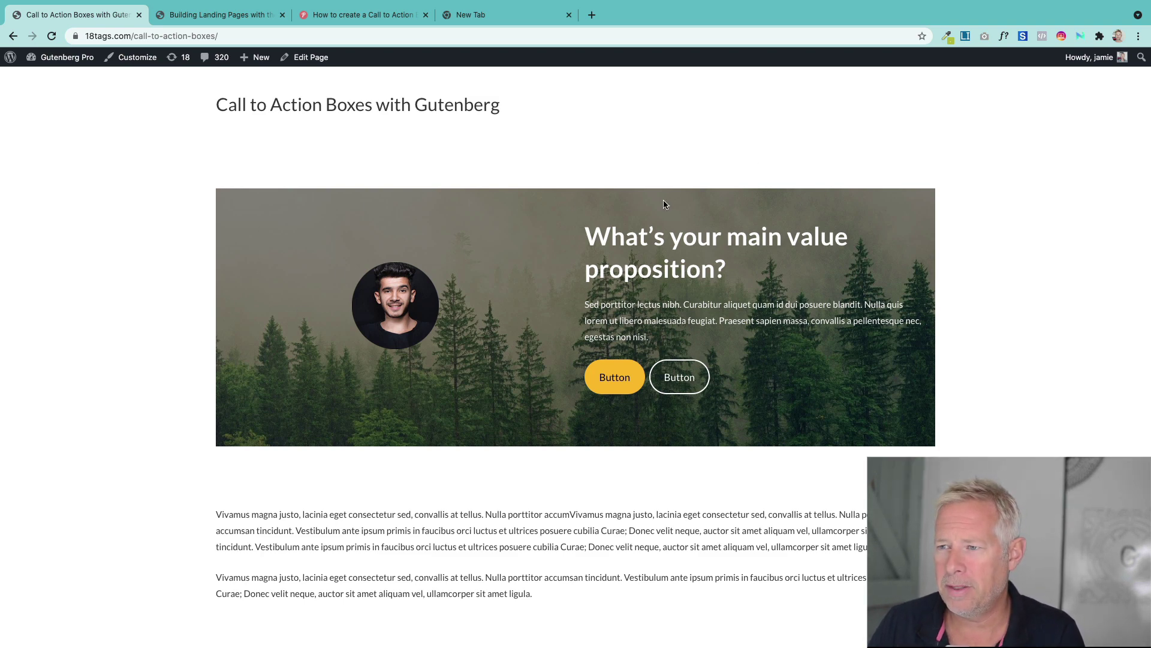
# Look through the three finished call-to-action boxes on the Call to Action Boxes with Gutenberg page
pyautogui.click(248, 418)
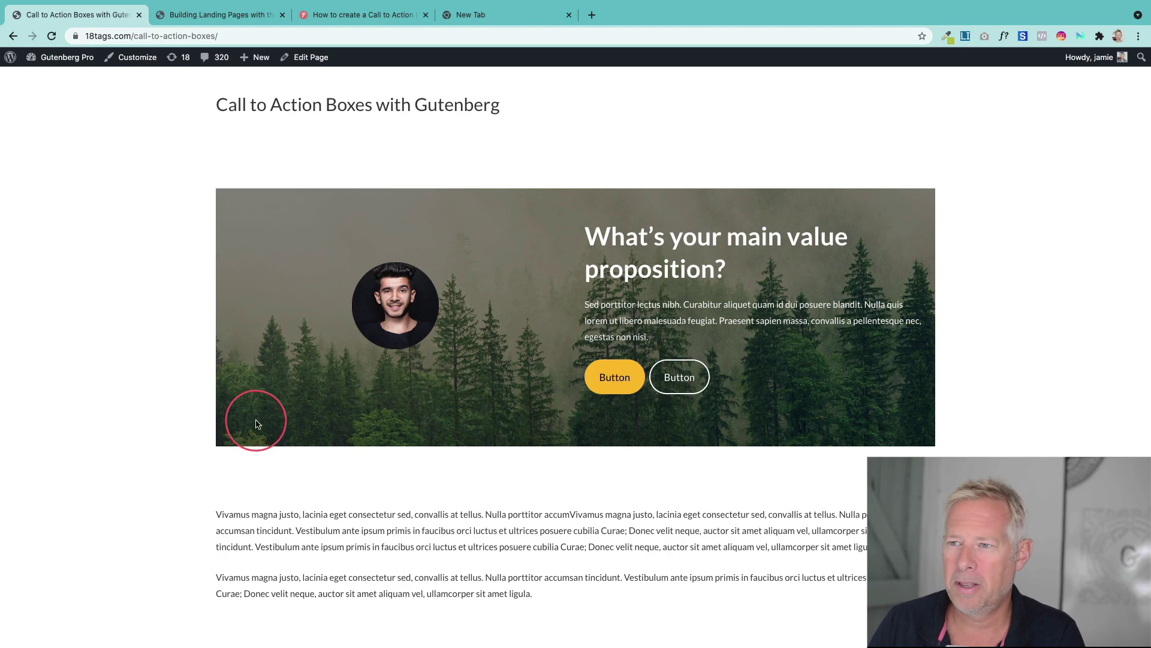
pyautogui.scroll(-7, 251, 420)
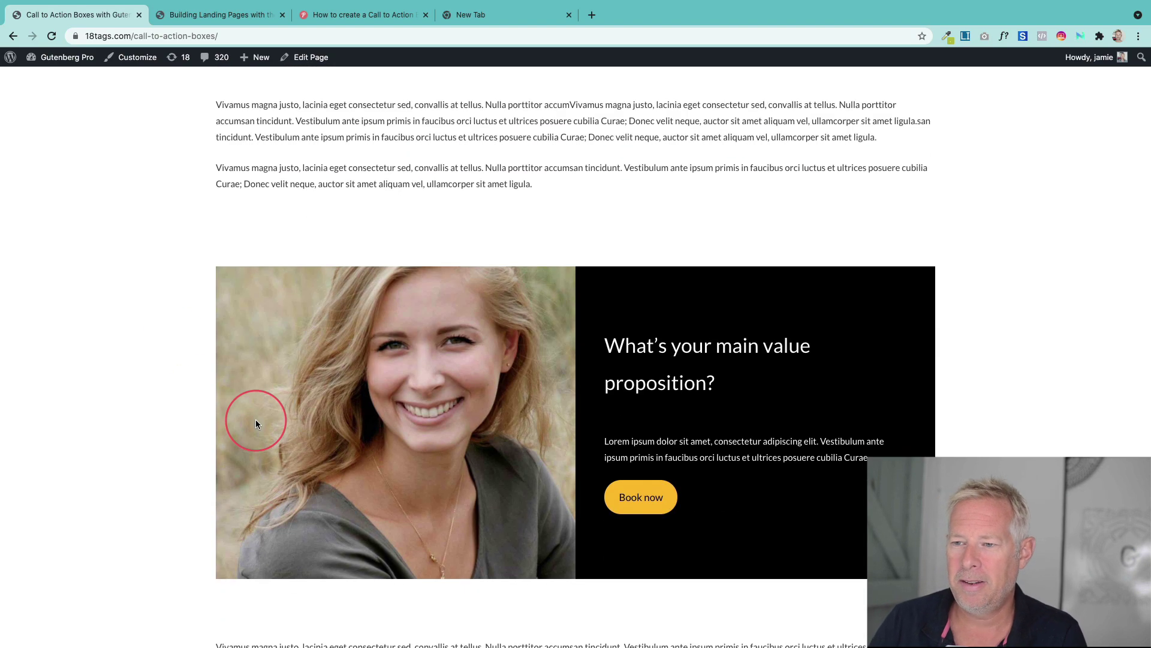
pyautogui.scroll(-2, 256, 421)
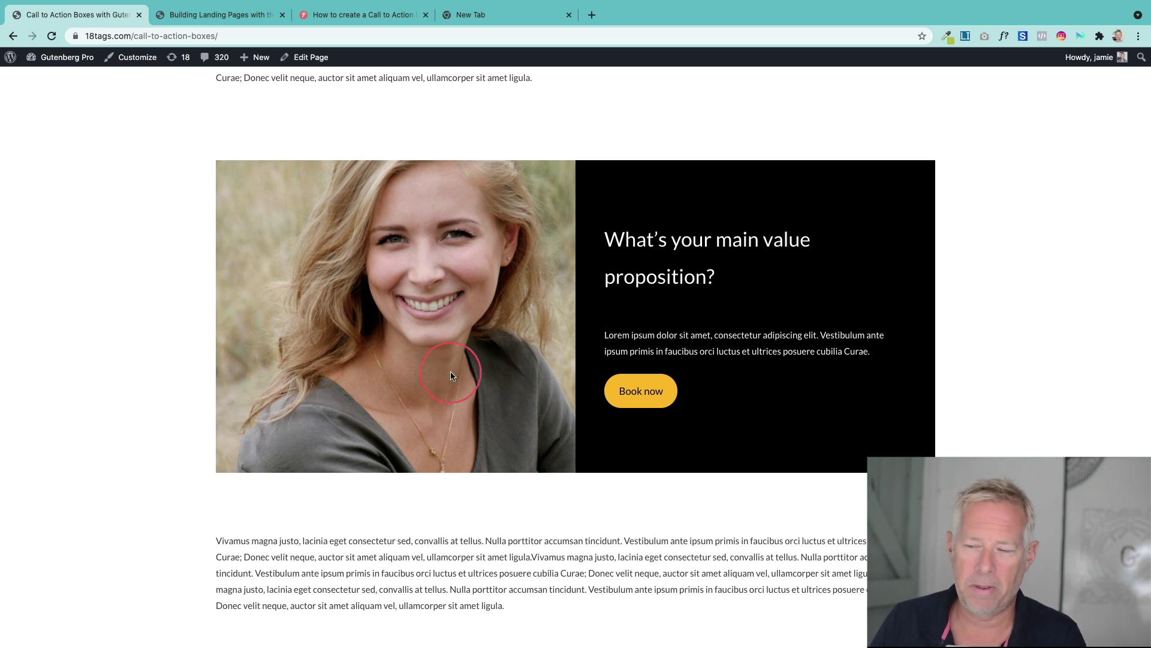
pyautogui.scroll(-8, 450, 369)
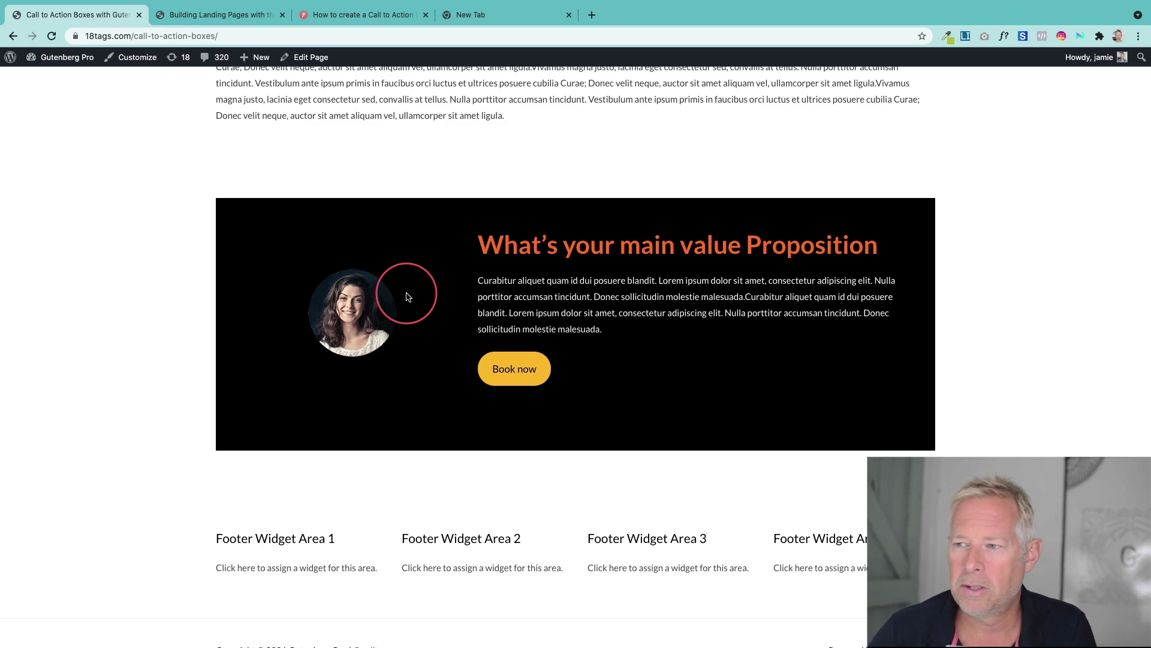
pyautogui.scroll(15, 407, 296)
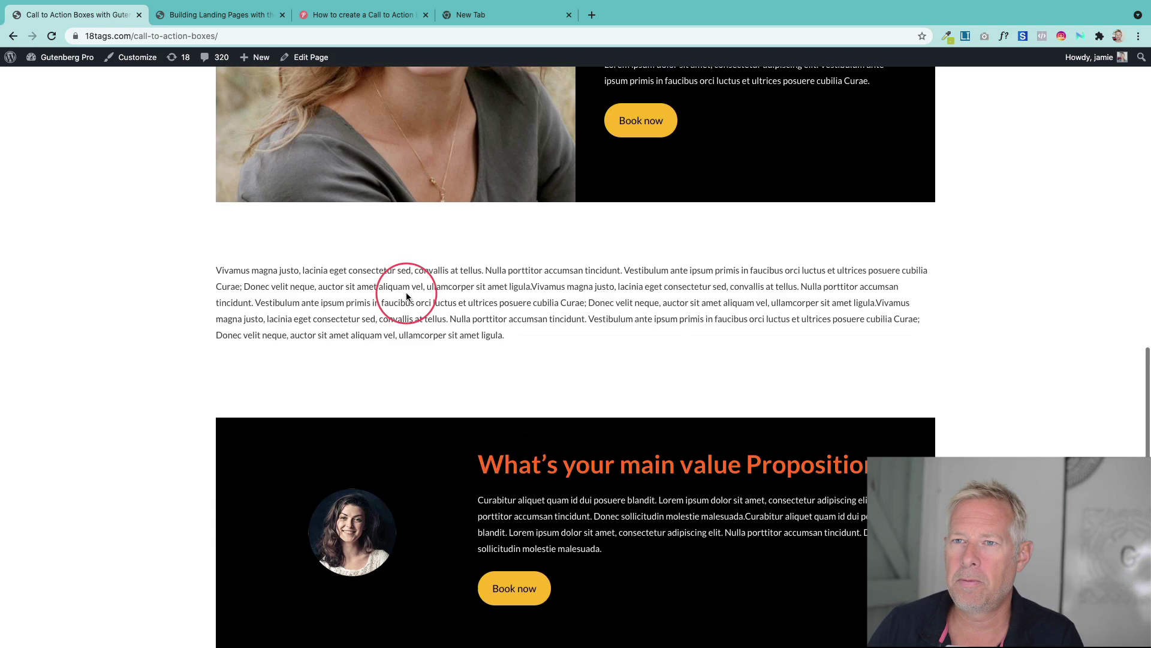
pyautogui.scroll(3, 407, 296)
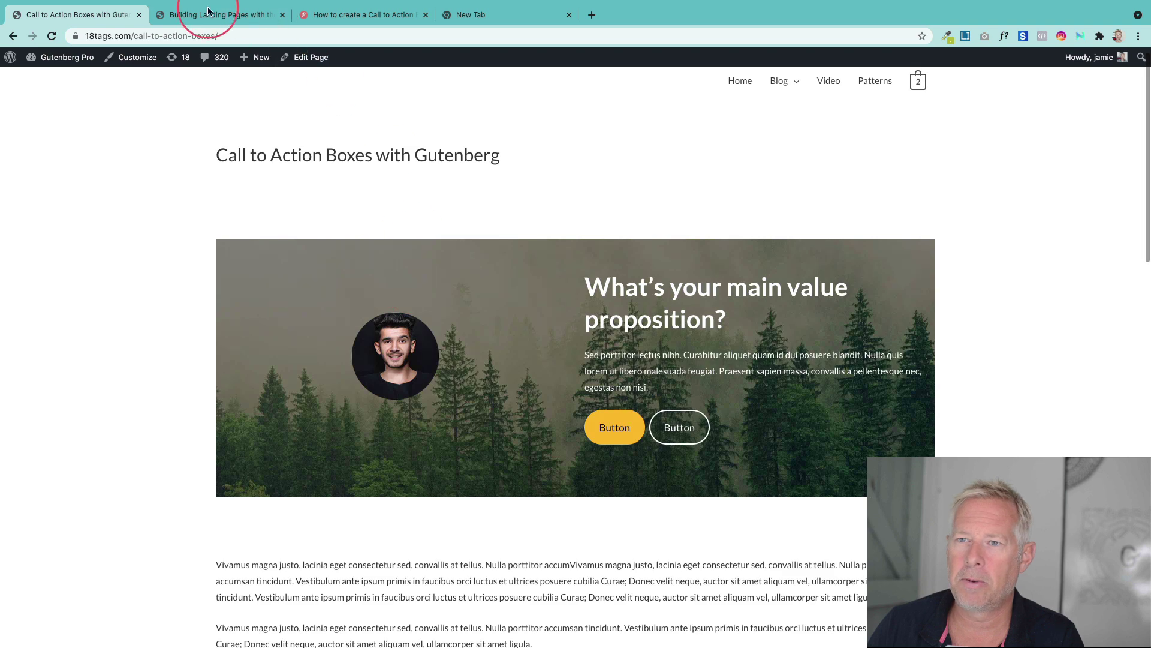
# Review the landing-page article's Building with GenerateBlocks Pro section, including the two-column hero example and its block structure
pyautogui.click(234, 13)
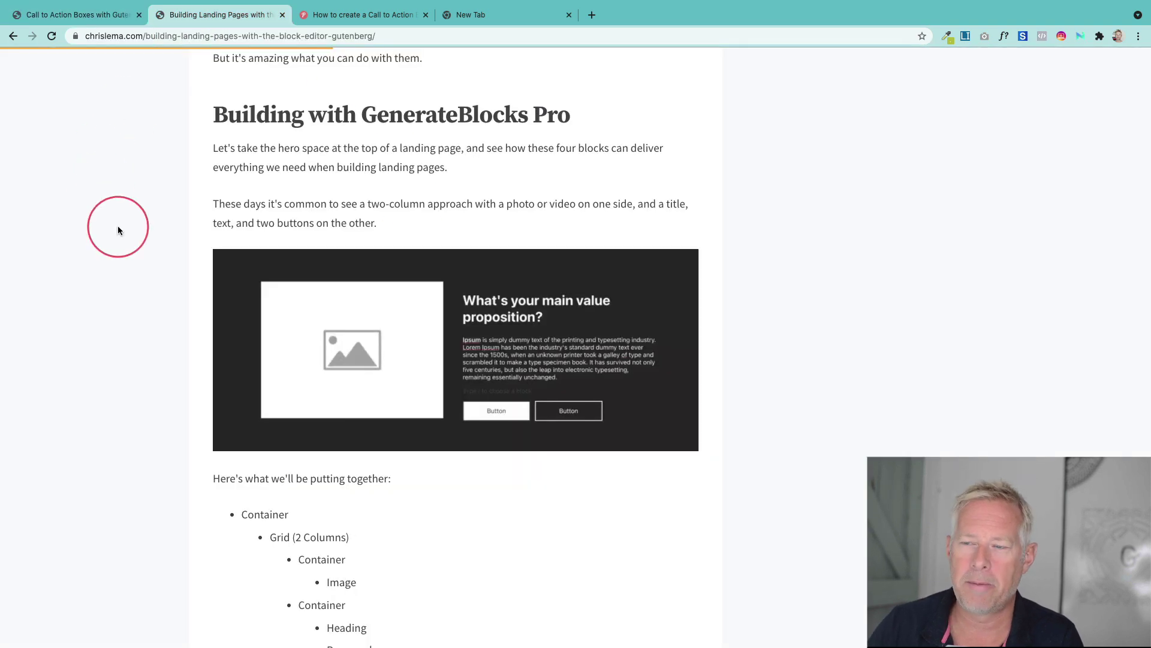
pyautogui.scroll(6, 146, 236)
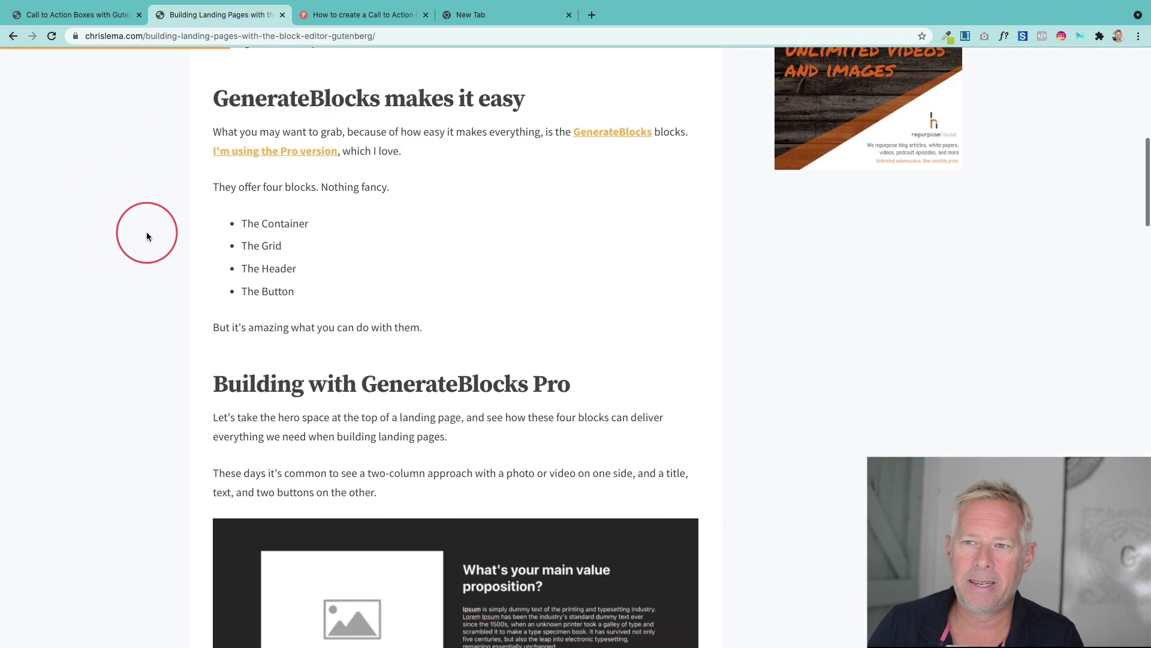
pyautogui.scroll(-4, 146, 236)
pyautogui.scroll(-2, 147, 236)
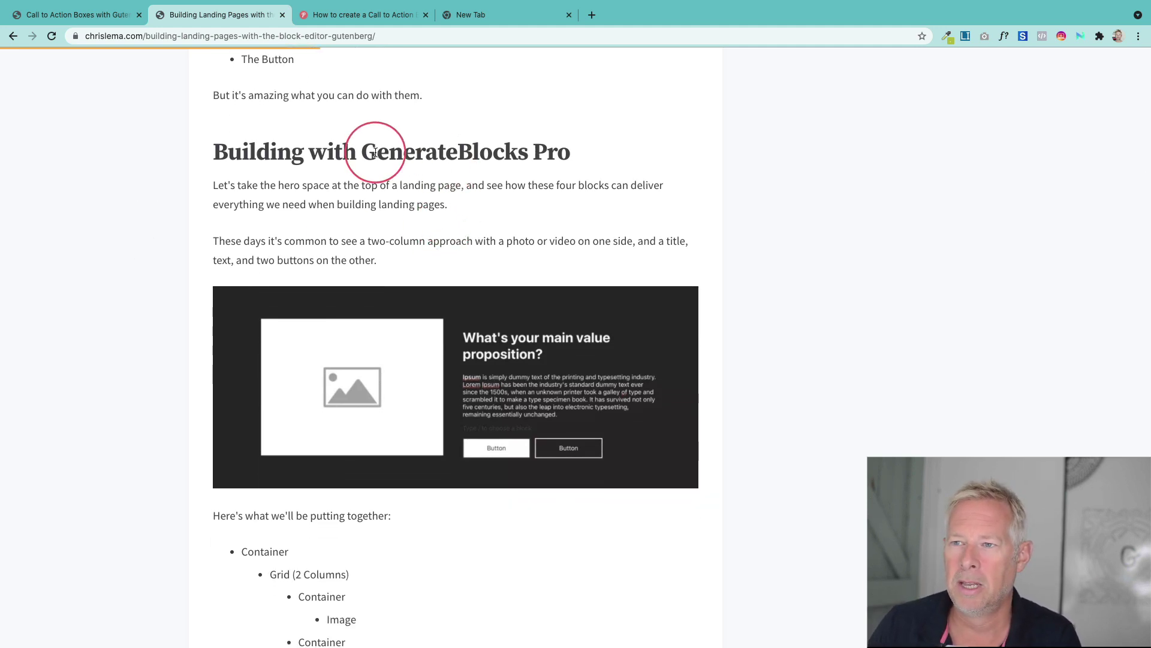
pyautogui.moveTo(362, 151); pyautogui.dragTo(585, 148)
pyautogui.click(521, 217)
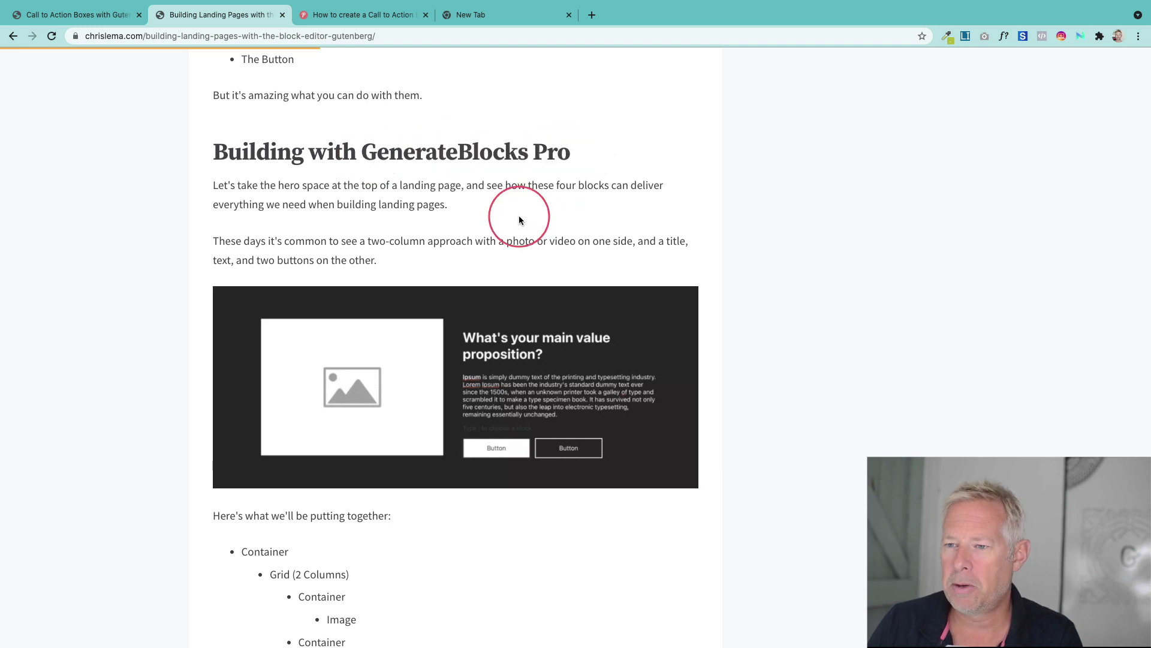
pyautogui.scroll(-2, 521, 219)
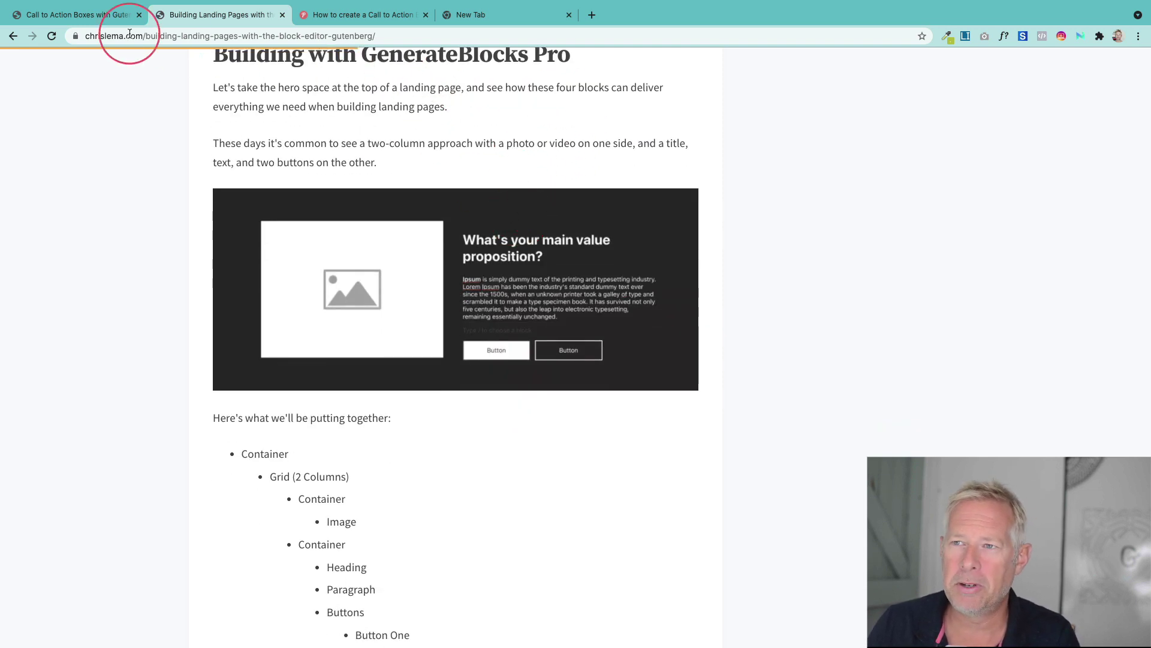
# Look at the forest call-to-action box on the example page and the Columns Block example in the Pootlepress article
pyautogui.click(66, 16)
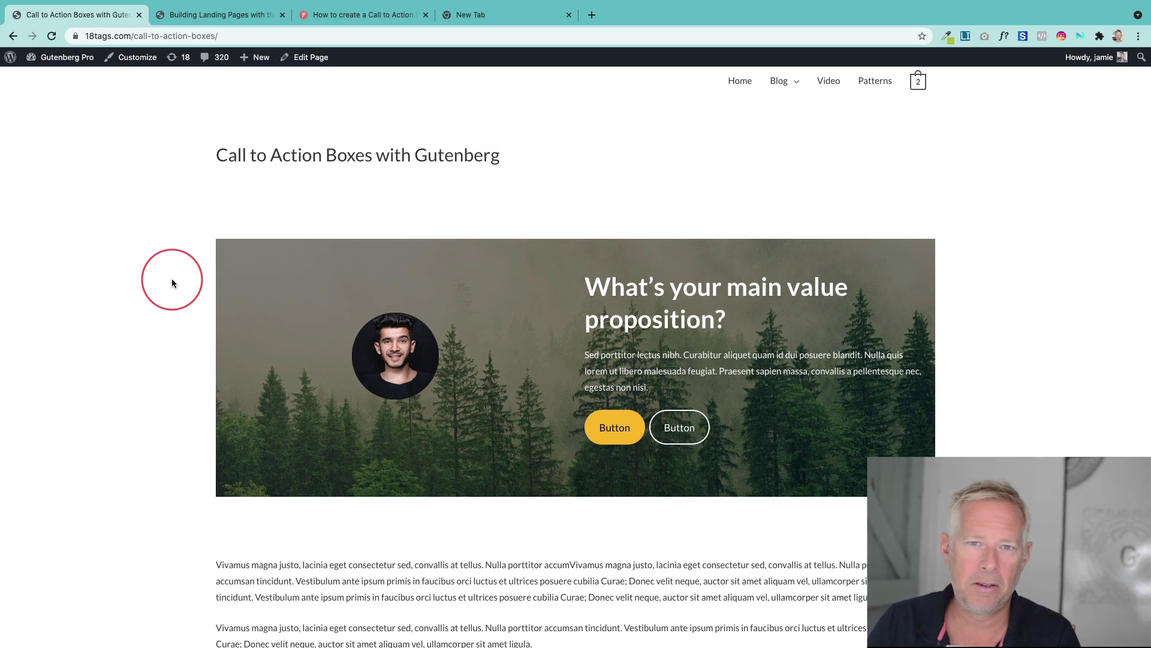
pyautogui.click(324, 15)
pyautogui.scroll(2, 254, 278)
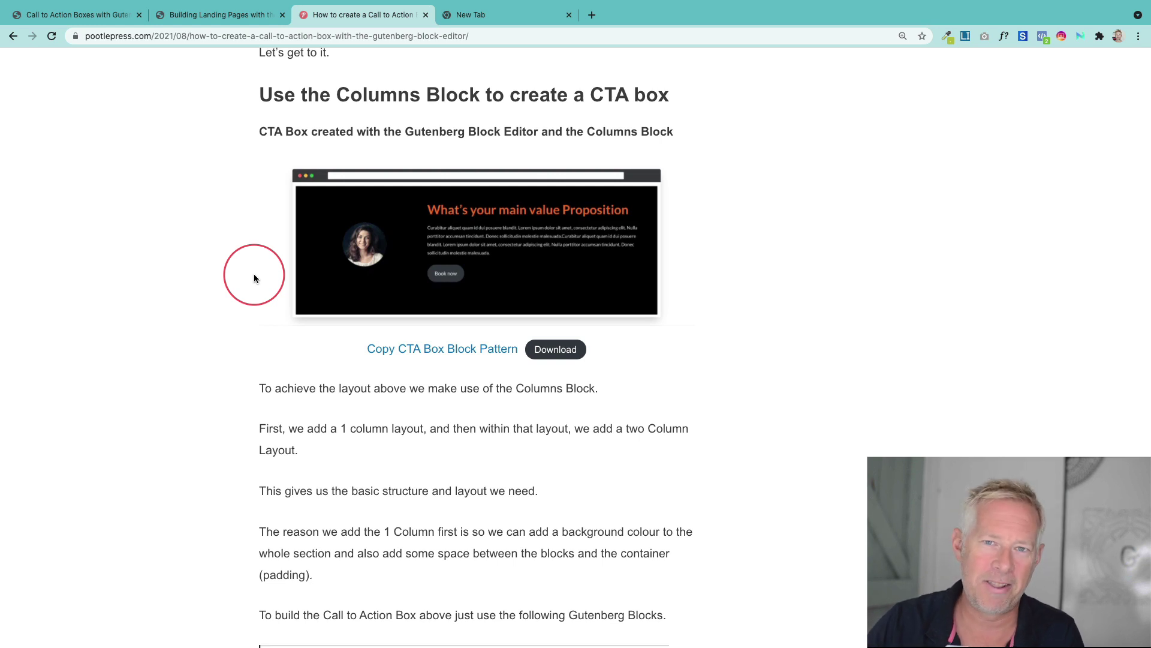
pyautogui.click(65, 15)
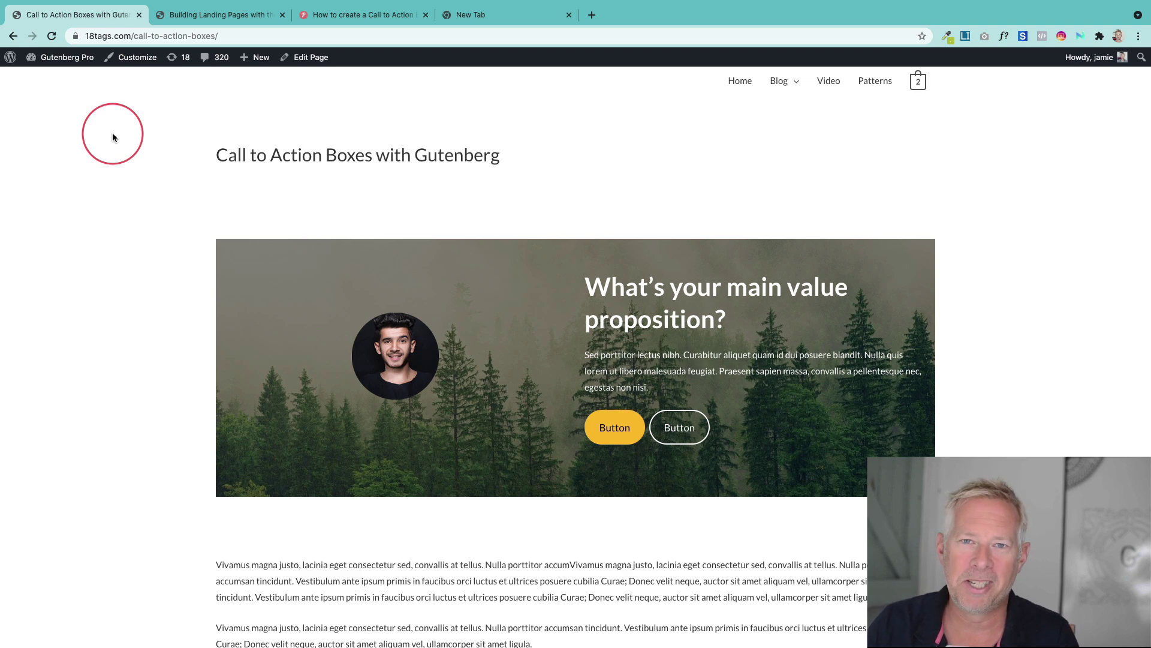
pyautogui.scroll(-3, 242, 433)
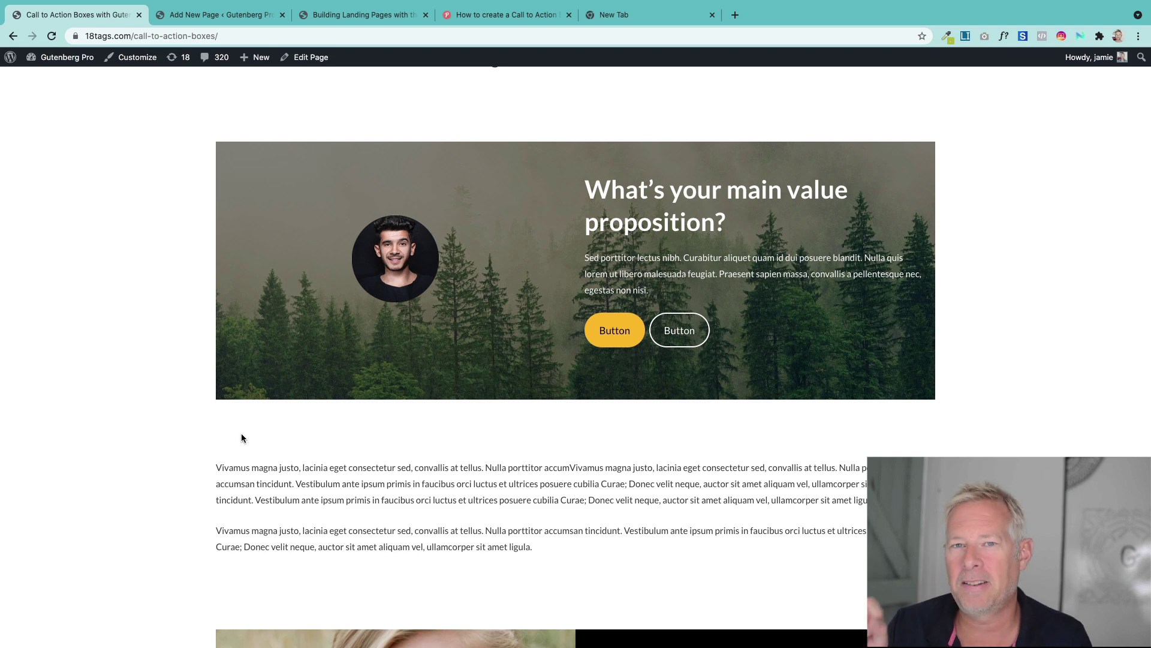
pyautogui.click(241, 434)
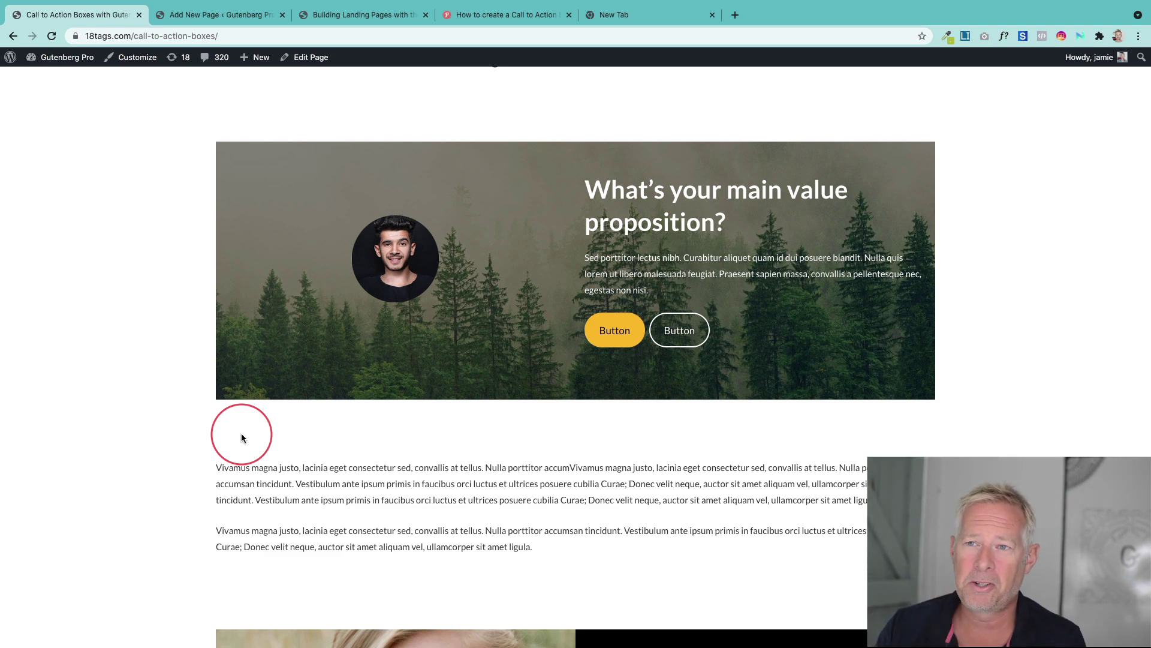
# Read through the Pootlepress article from the Columns Block instructions to the section on creating a CTA box with the Cover Block
pyautogui.click(555, 15)
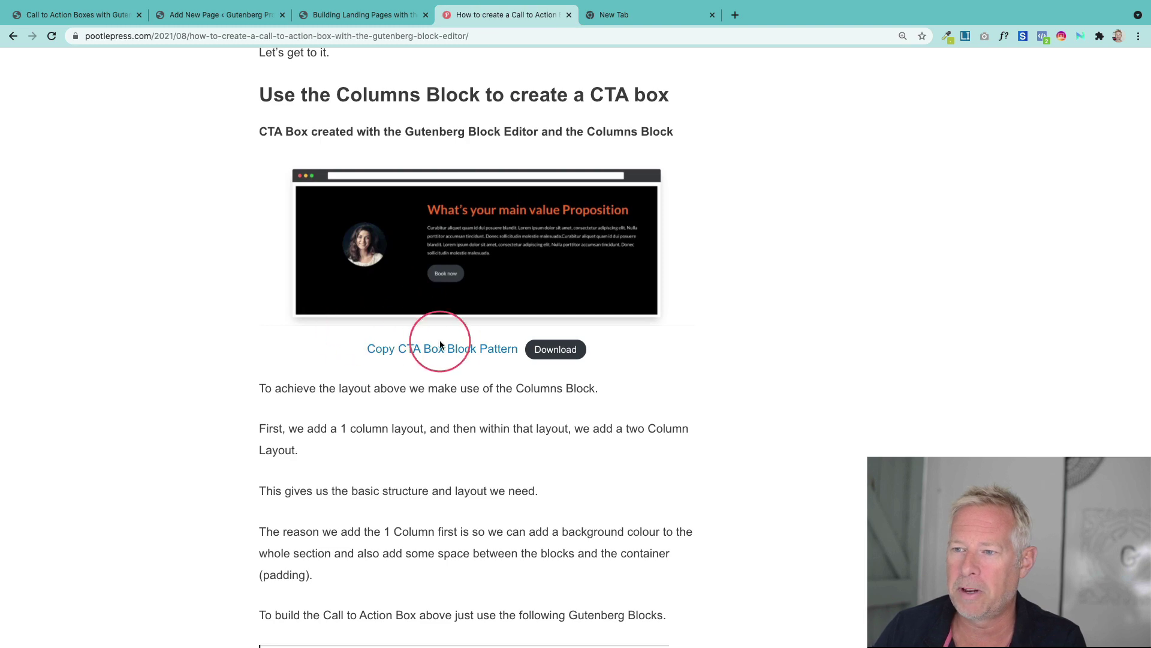
pyautogui.scroll(-15, 454, 350)
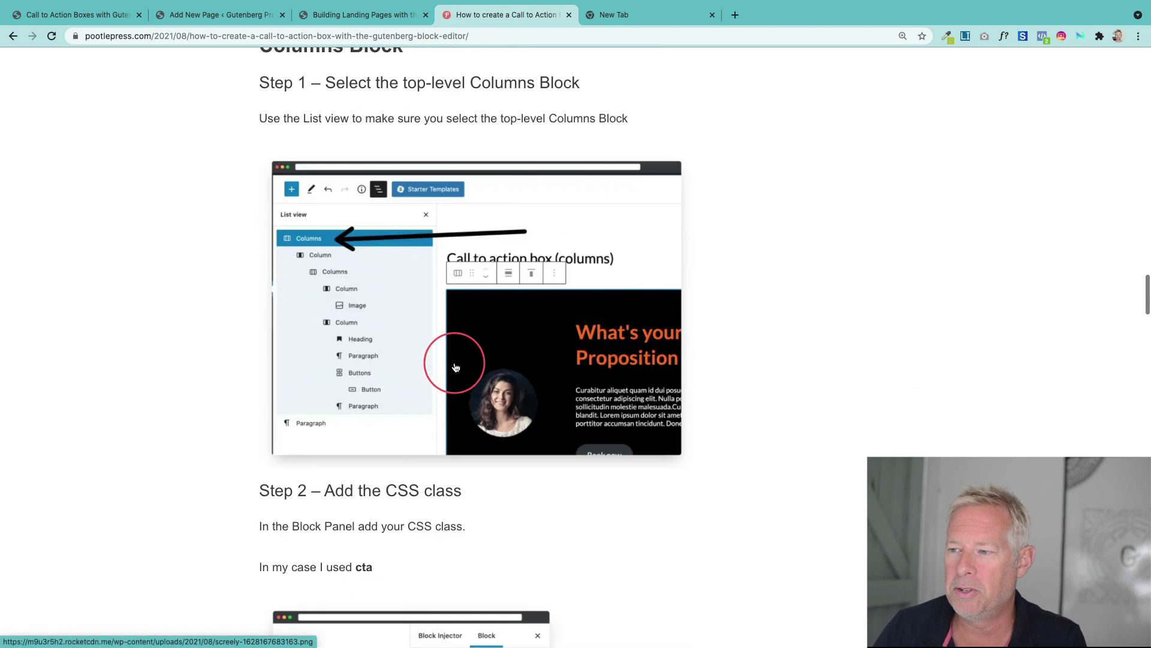
pyautogui.scroll(-12, 454, 366)
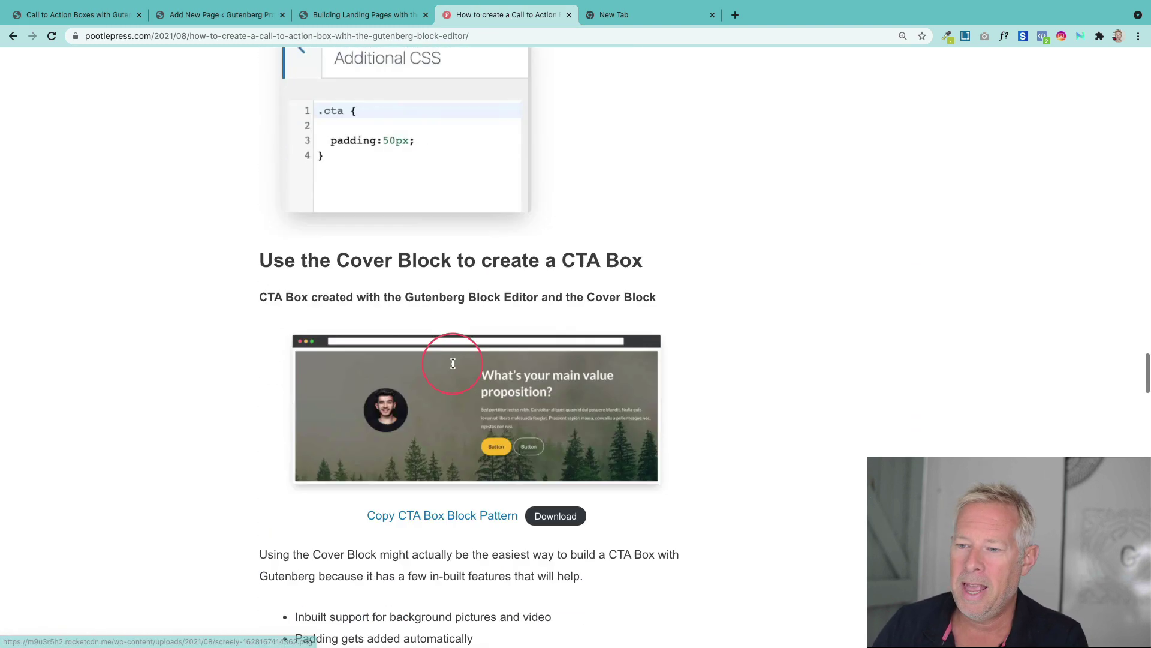
pyautogui.click(434, 363)
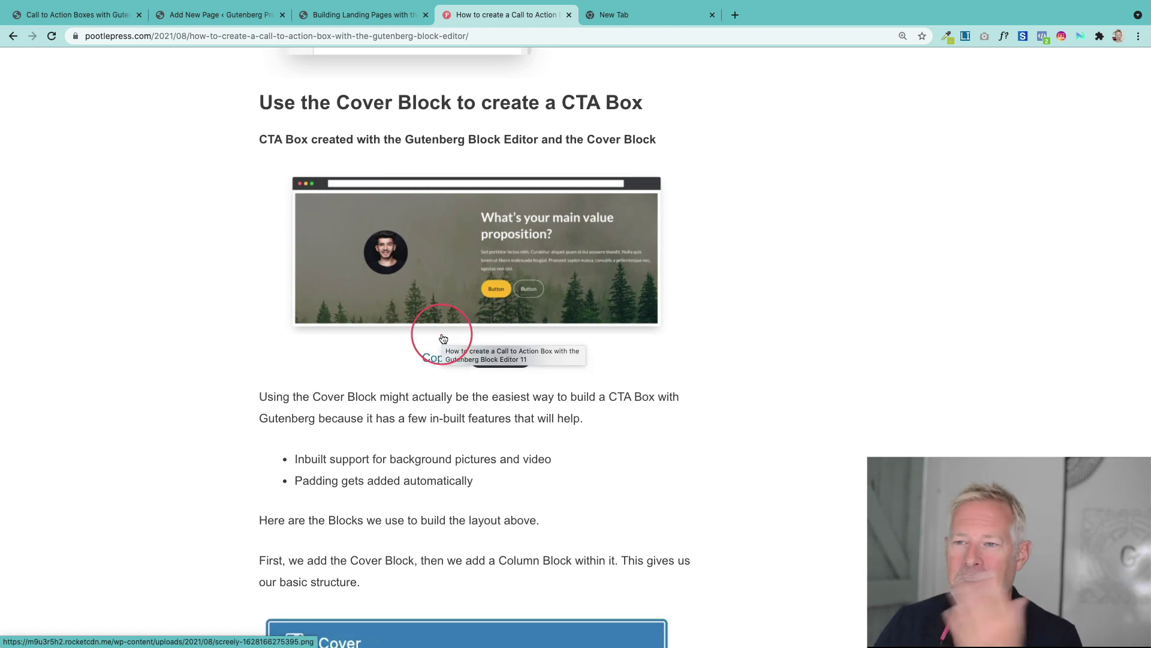
# Paste the copied CTA box pattern into the empty body of the CTA using the Cover Block page and undo the paste
pyautogui.click(212, 18)
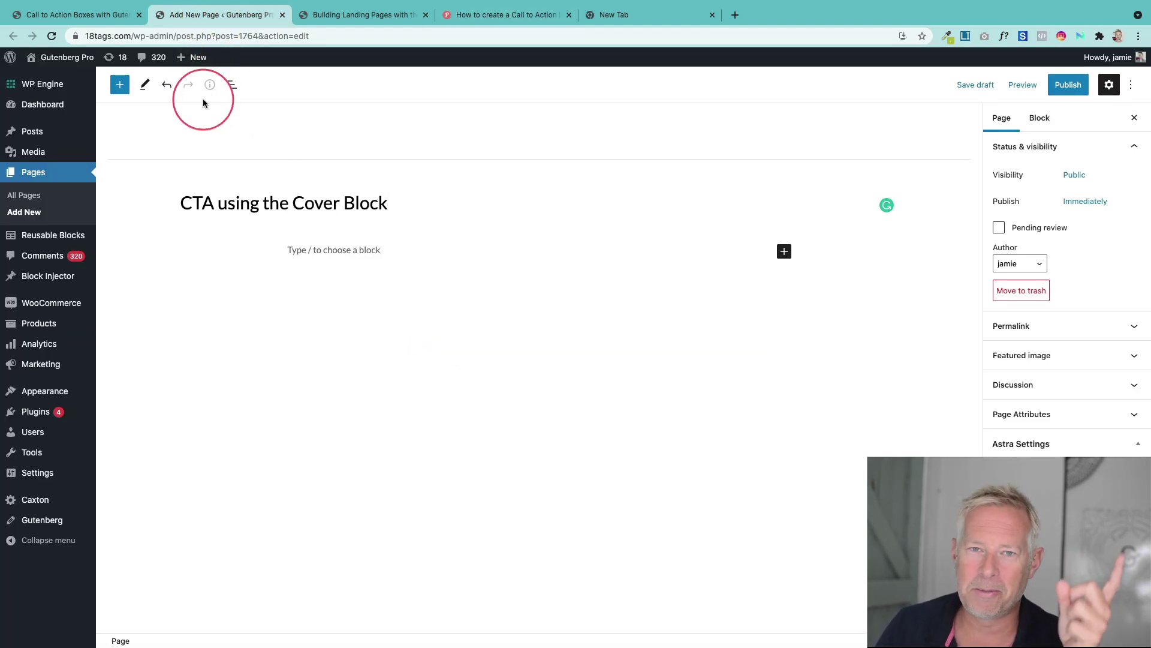
pyautogui.click(324, 250)
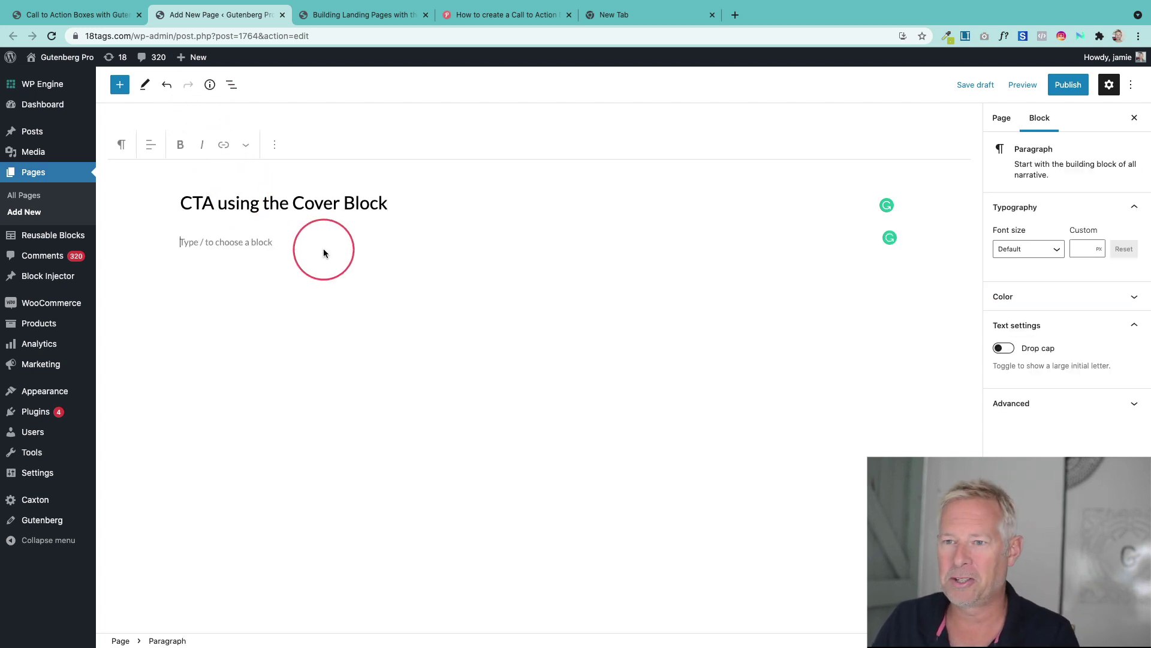
pyautogui.press('super+v')
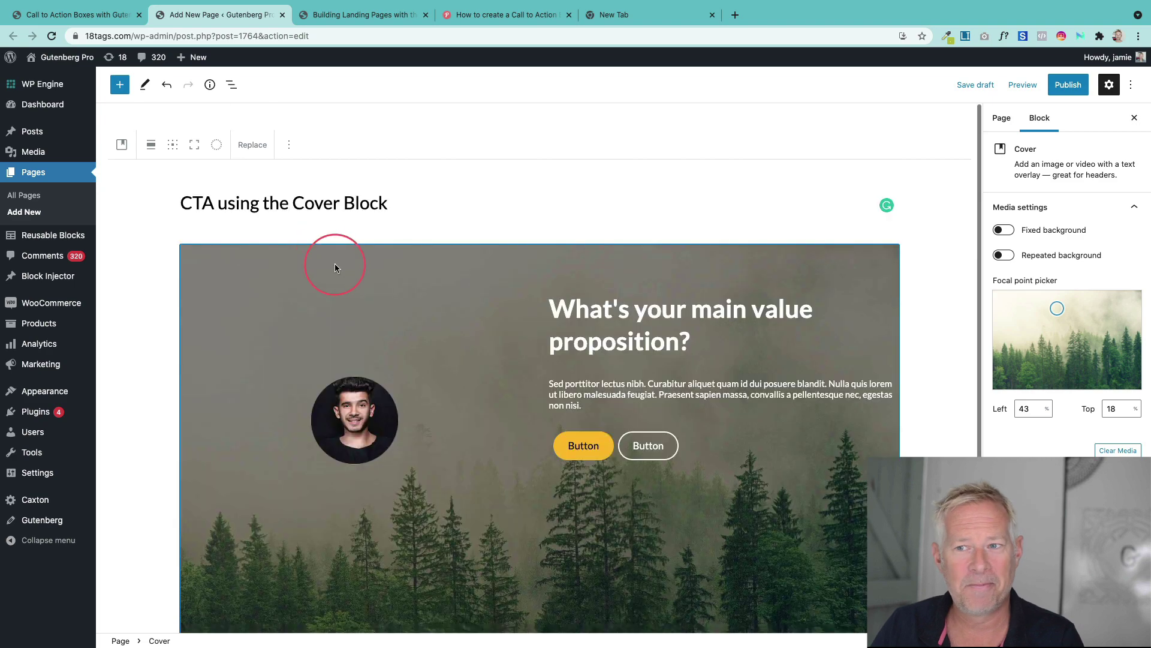
pyautogui.press('super+z')
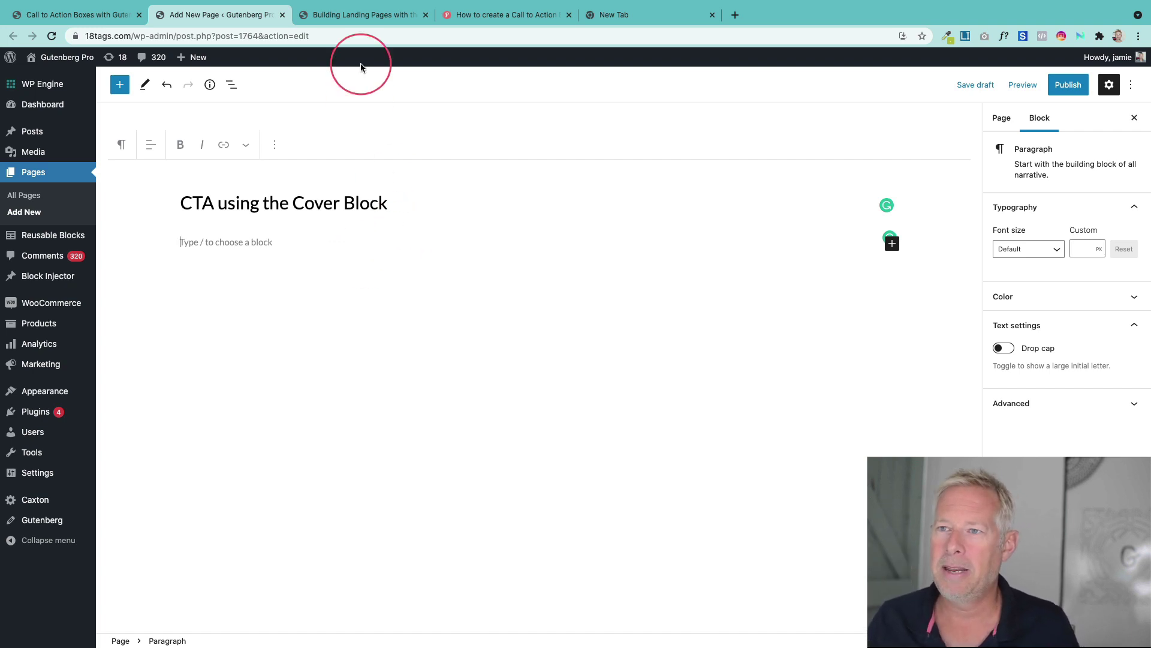
# Insert a Cover block below the title of the CTA using the Cover Block page and give it a solid orange background
pyautogui.click(101, 16)
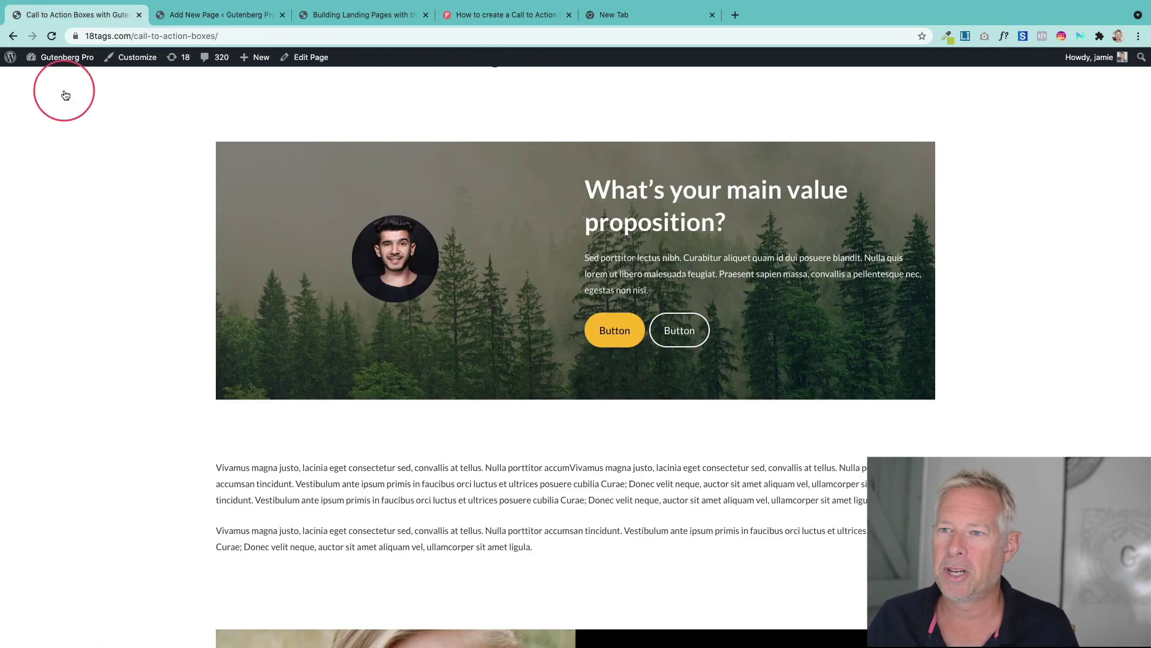
pyautogui.click(266, 18)
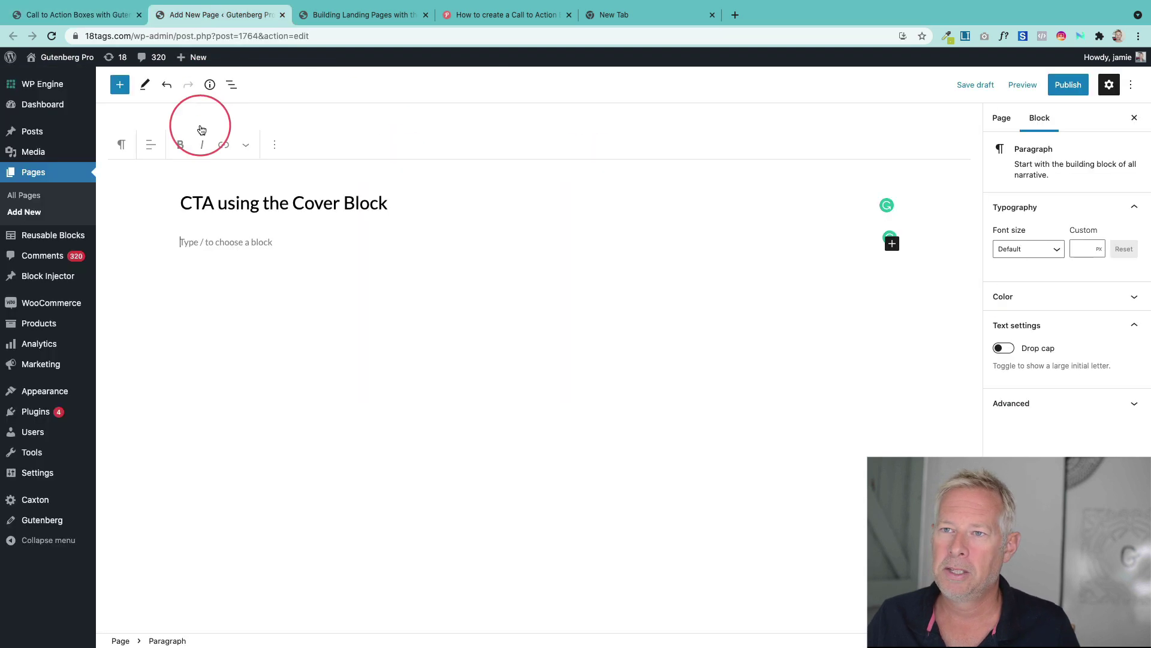
pyautogui.click(116, 85)
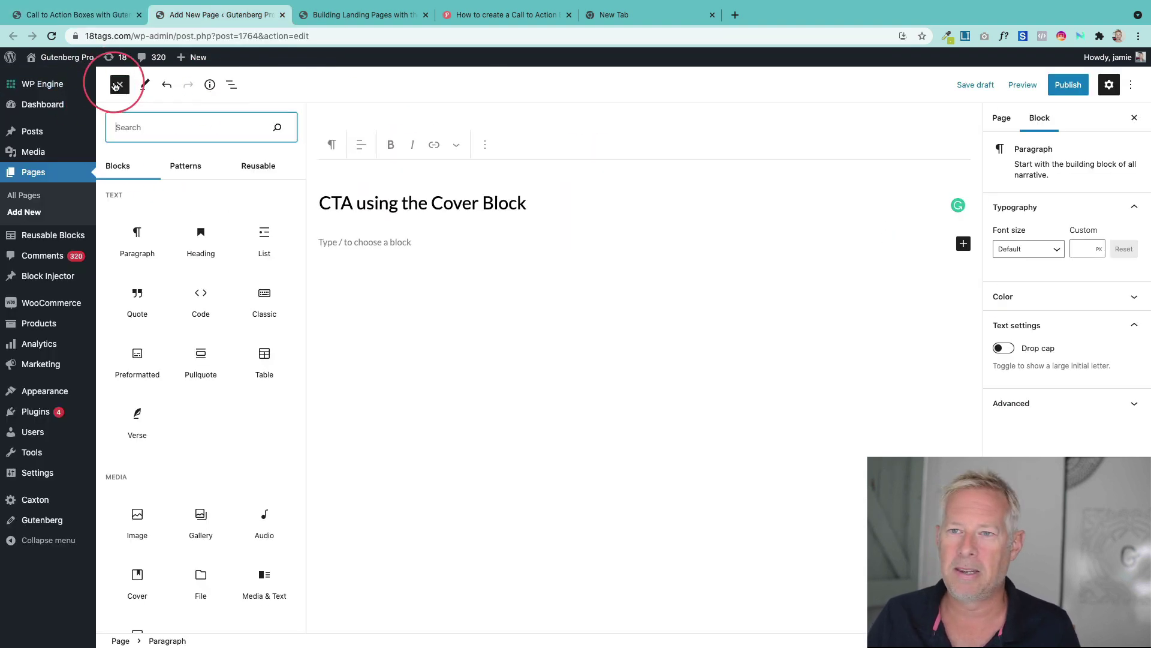
pyautogui.write('cover')
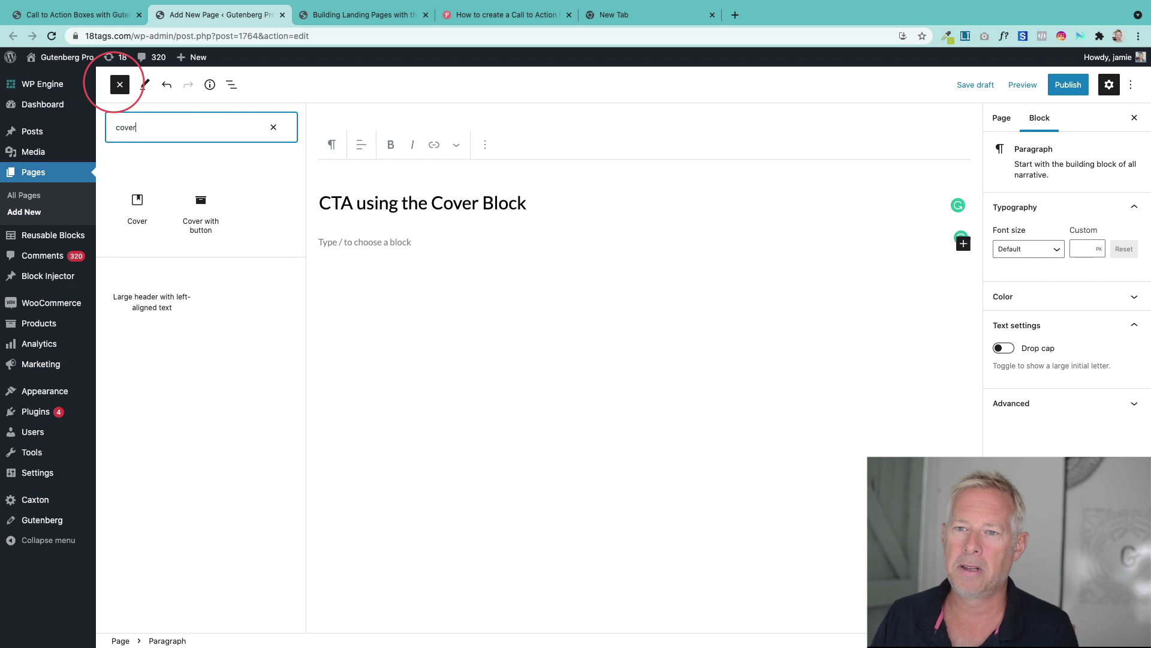
pyautogui.click(136, 200)
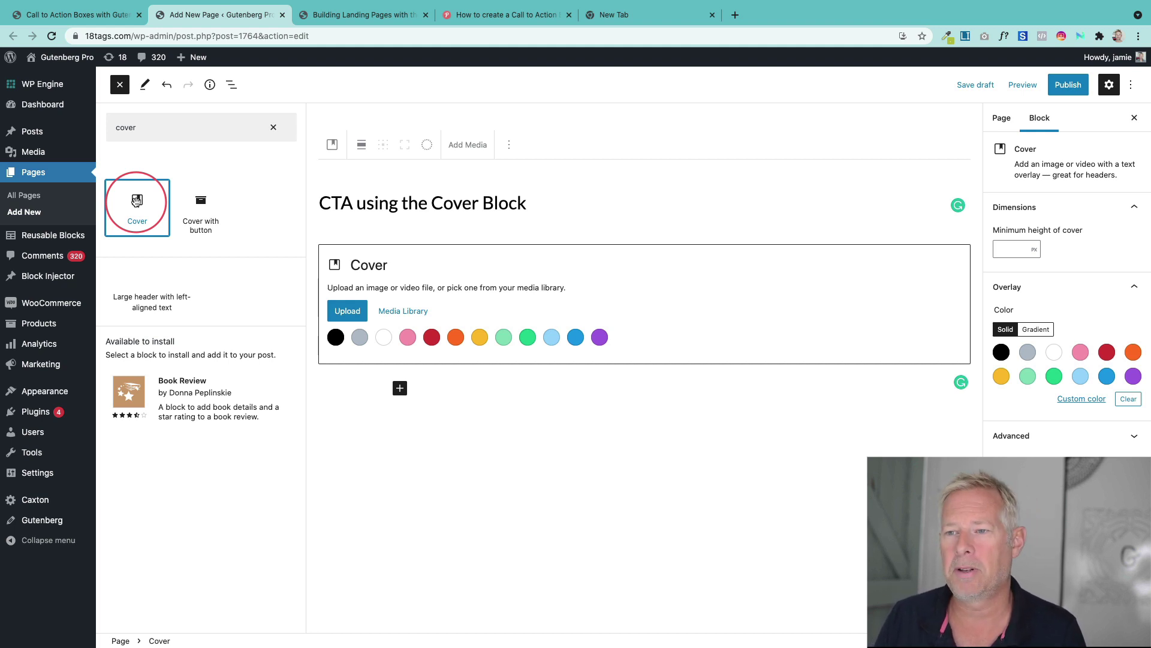
pyautogui.click(455, 336)
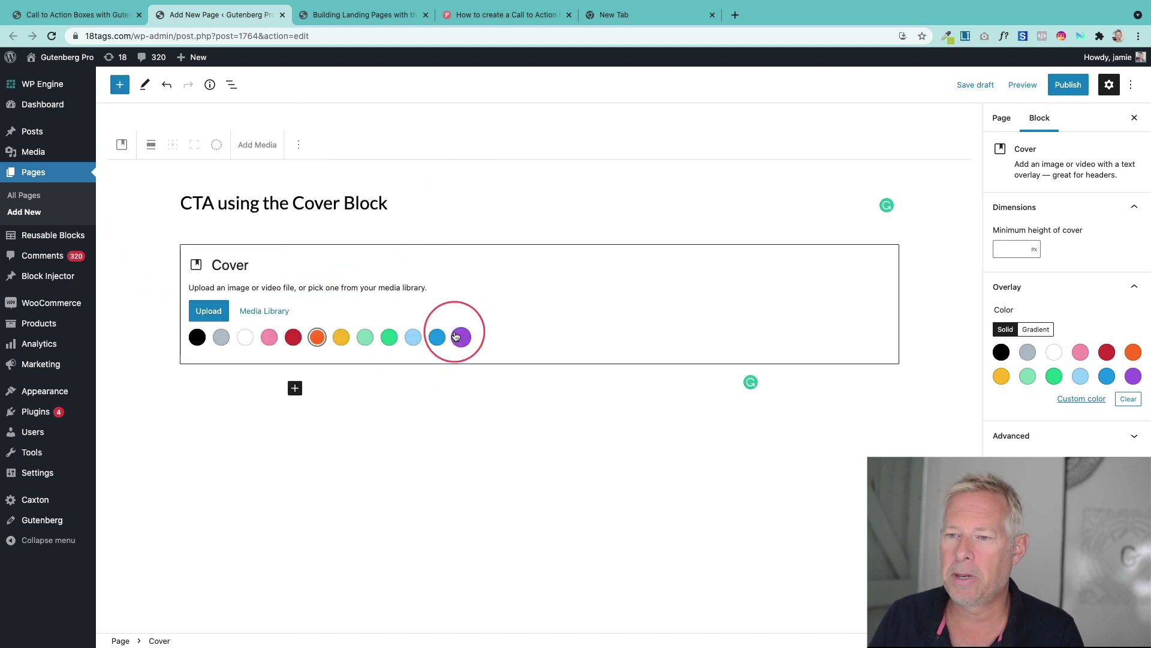
pyautogui.click(316, 336)
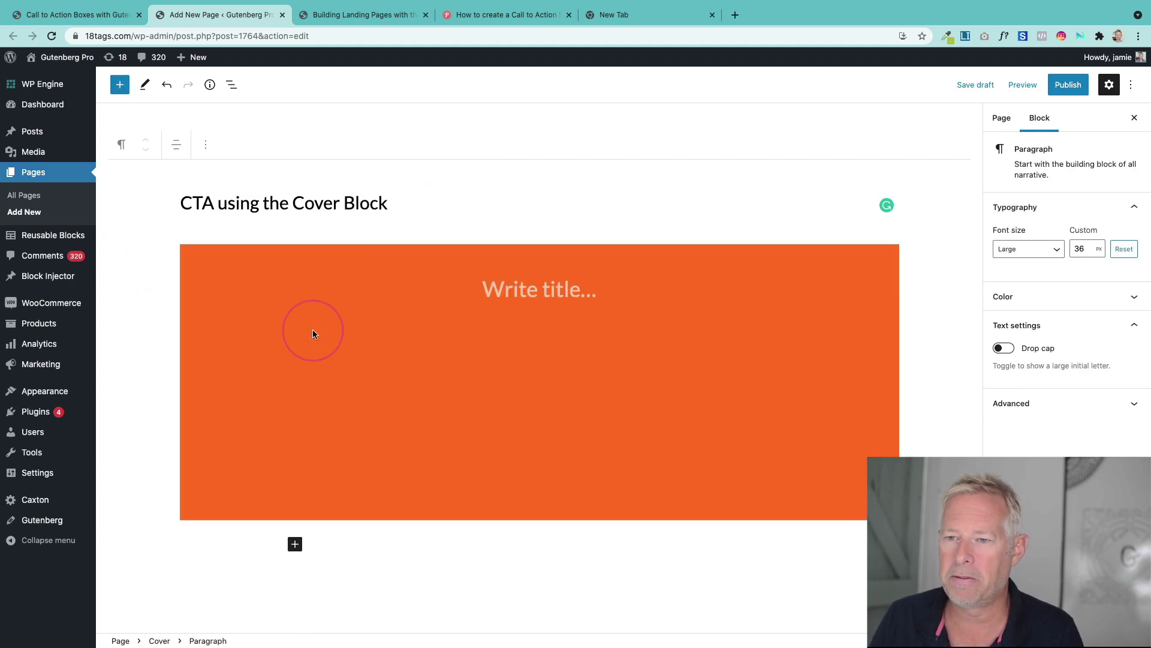
# Add the forest-trees-fog-3622519.jpg image from the media library as the Cover block's background
pyautogui.click(301, 247)
pyautogui.click(260, 148)
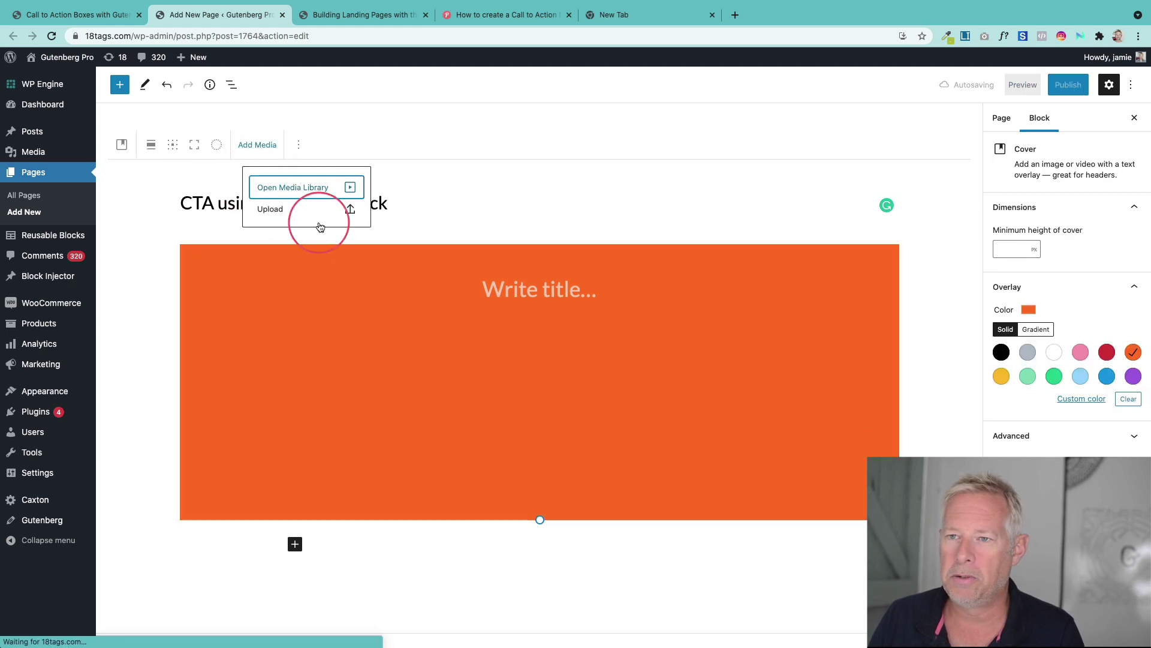
pyautogui.click(280, 191)
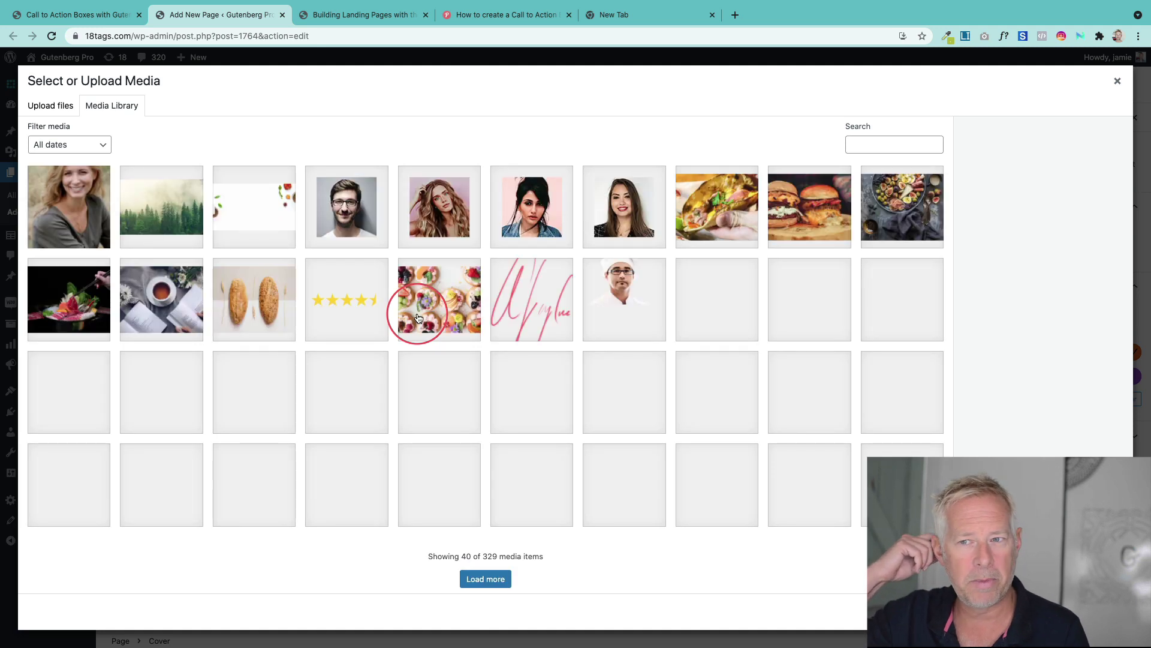
pyautogui.click(129, 208)
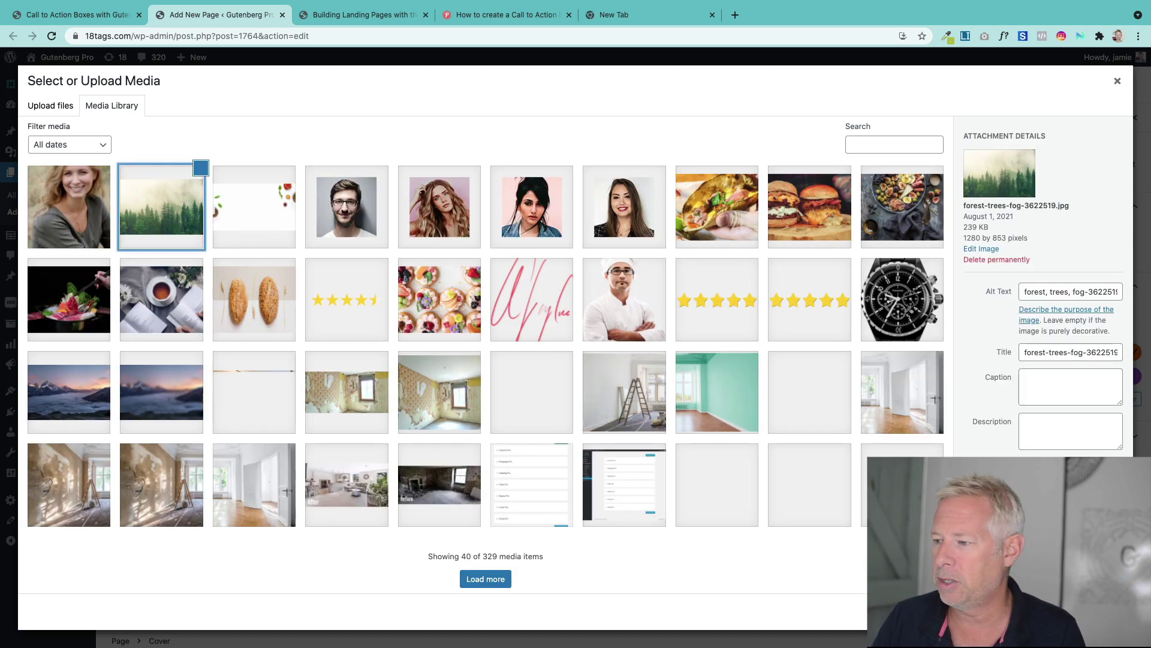
pyautogui.click(788, 512)
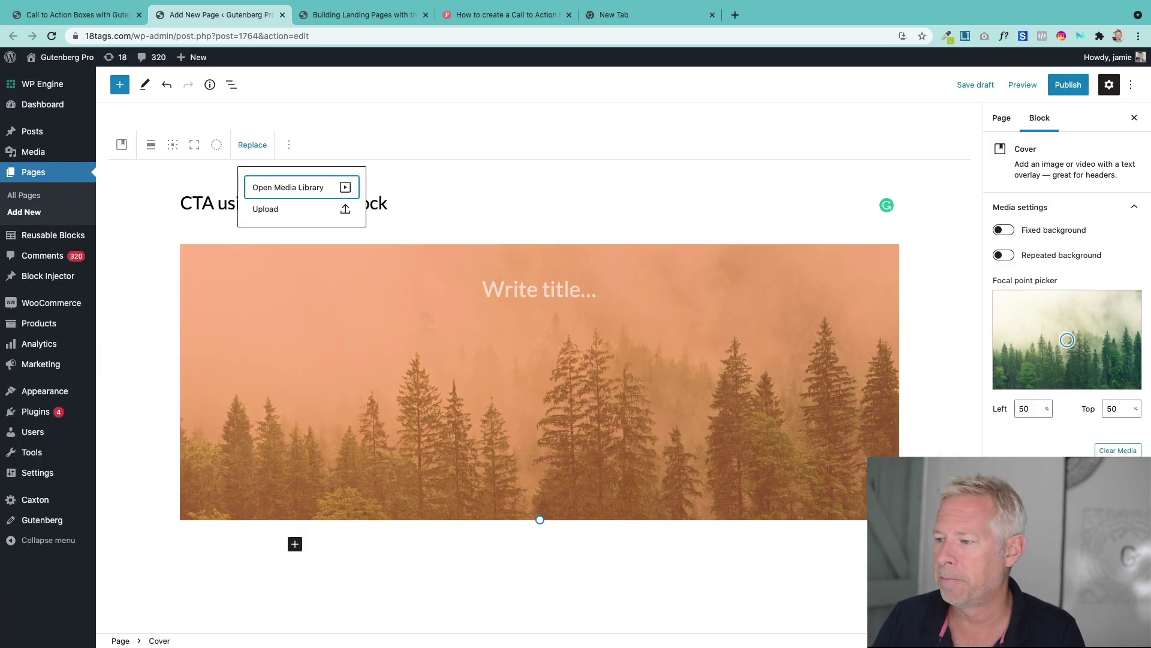
# Clear the Cover block's orange overlay color so the forest image has a dark overlay like the example CTA
pyautogui.scroll(-3, 1055, 479)
pyautogui.click(1008, 474)
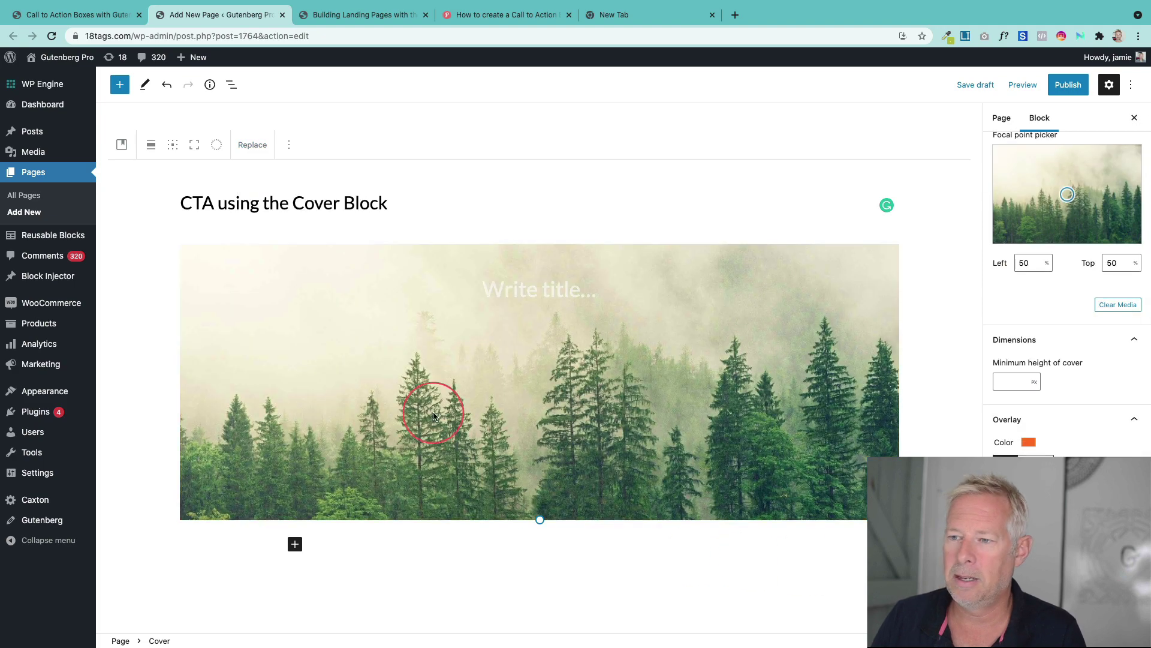
pyautogui.click(86, 19)
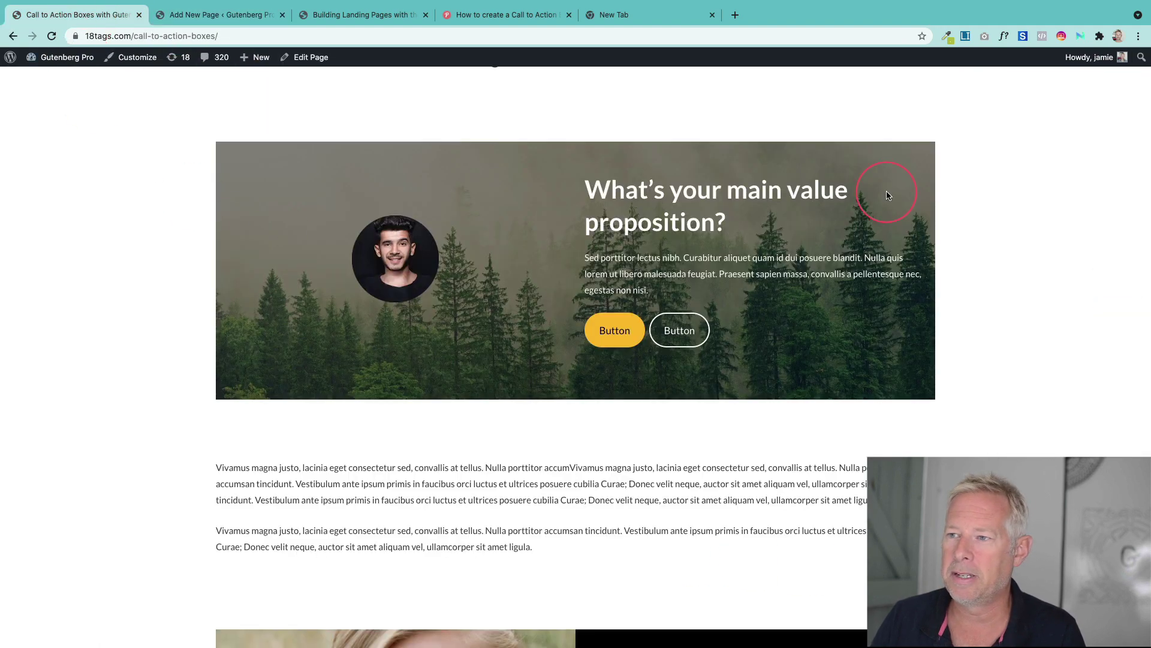
pyautogui.click(216, 16)
pyautogui.click(506, 251)
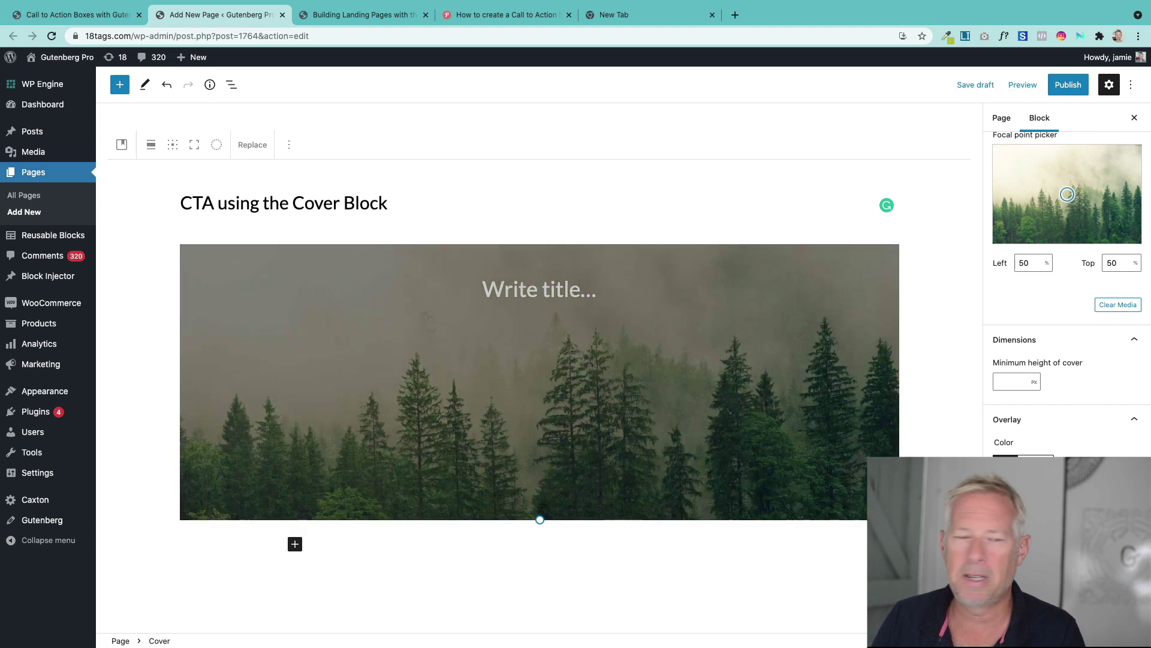
# Check the layout of the example CTA on the Call to Action Boxes page and start editing the Cover block's title placeholder
pyautogui.click(103, 21)
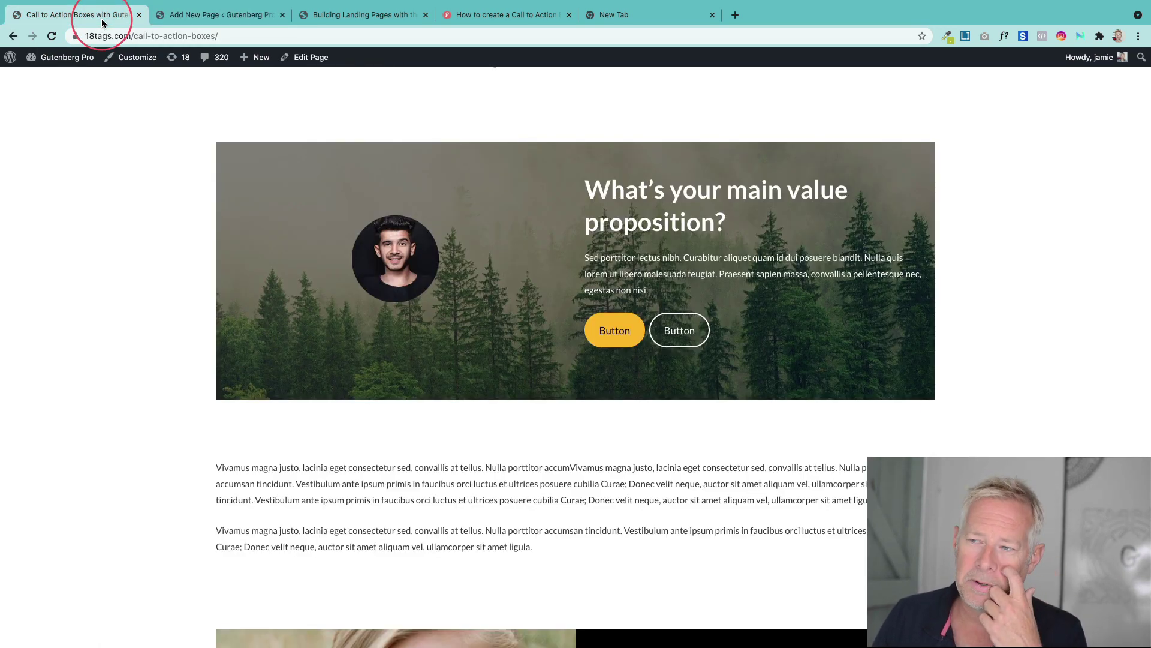
pyautogui.click(183, 16)
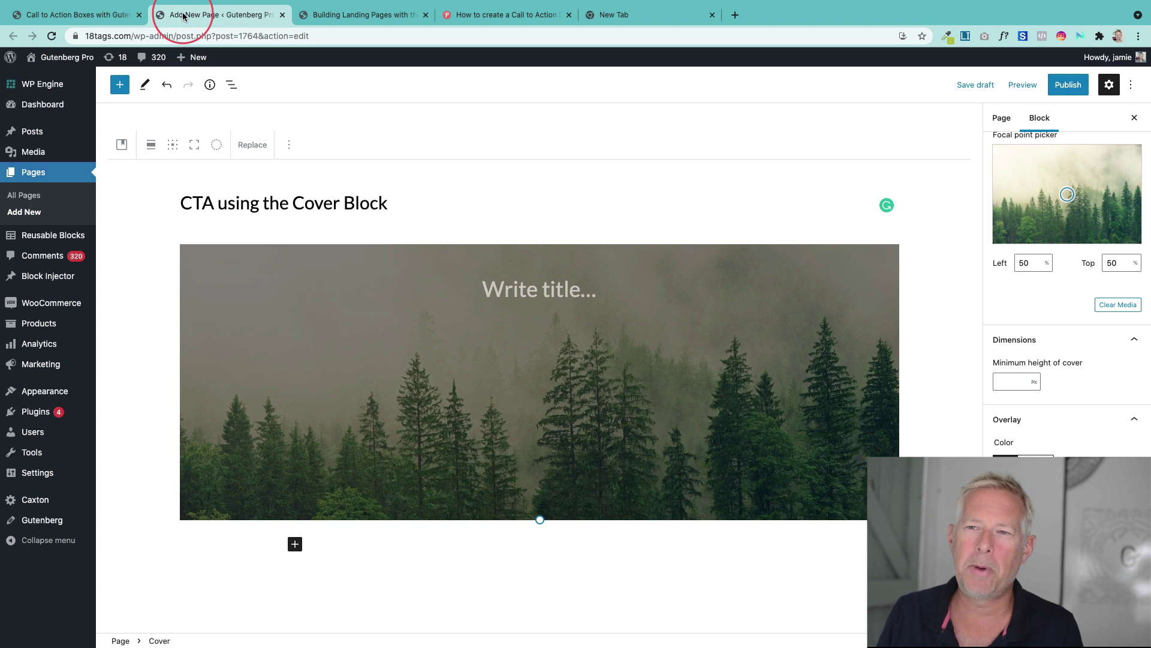
pyautogui.click(103, 19)
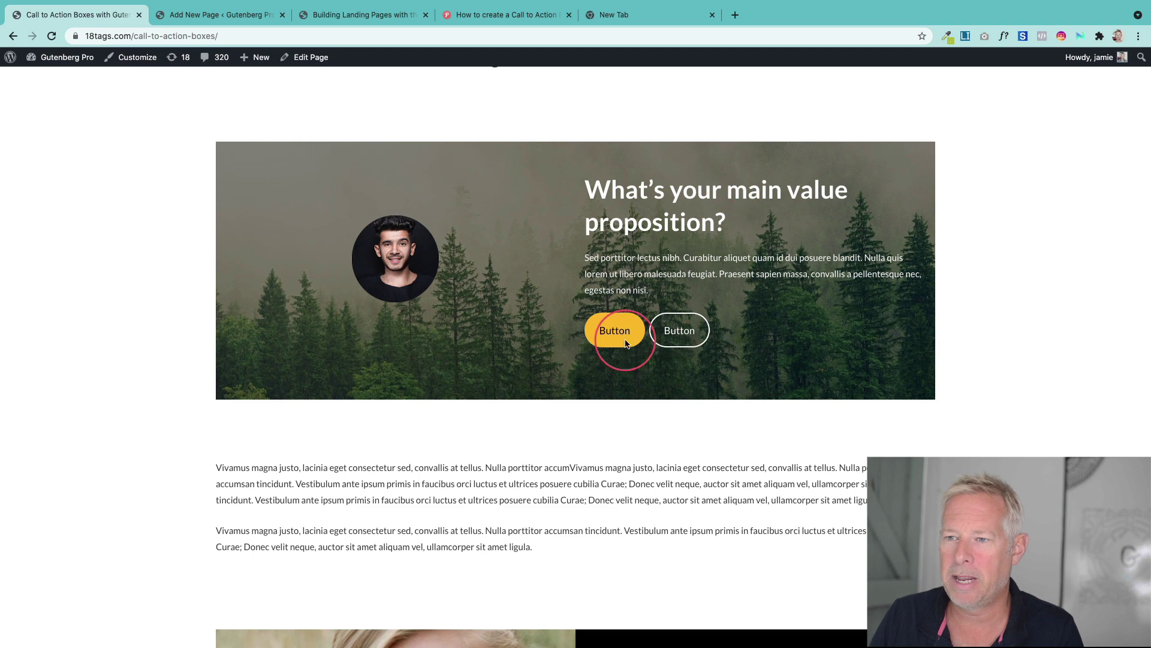
pyautogui.click(231, 15)
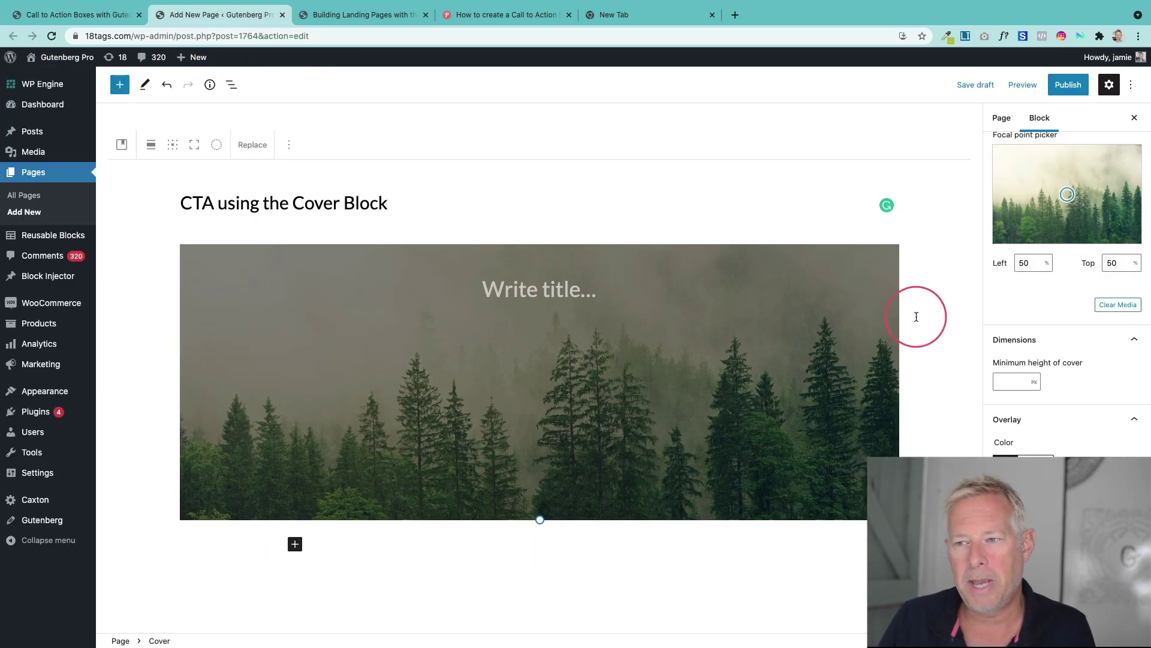
pyautogui.click(530, 284)
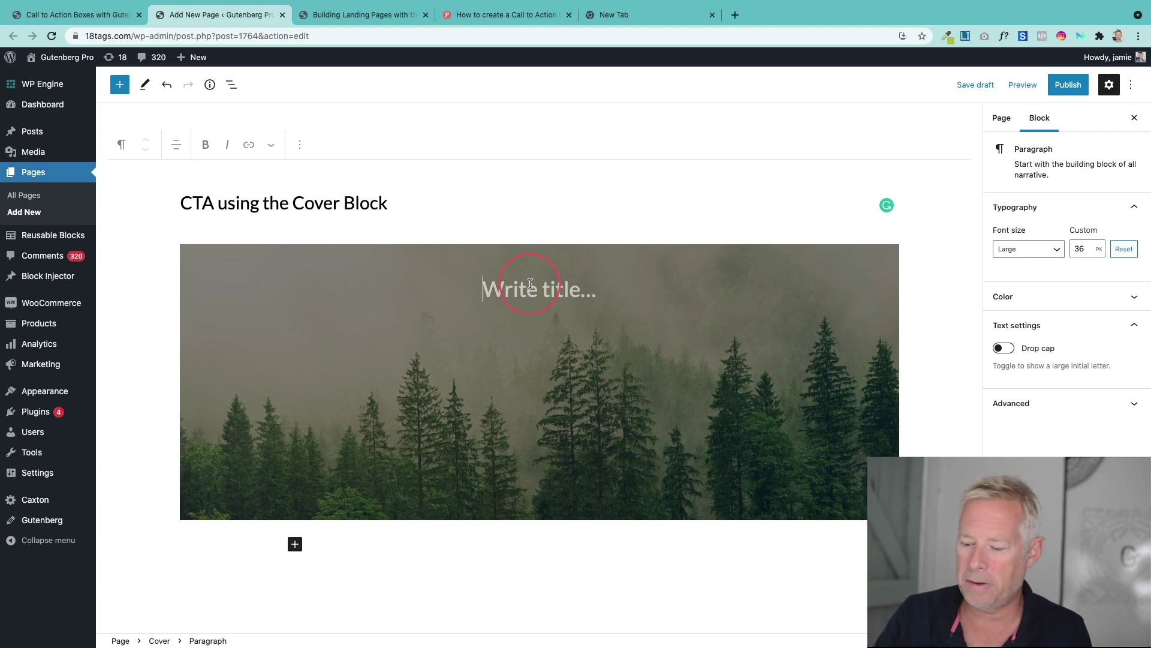
pyautogui.write('skldfkj')
pyautogui.press('BackSpace')
pyautogui.press('BackSpace')
pyautogui.press('BackSpace')
pyautogui.press('BackSpace')
pyautogui.press('BackSpace')
pyautogui.press('BackSpace')
pyautogui.press('BackSpace')
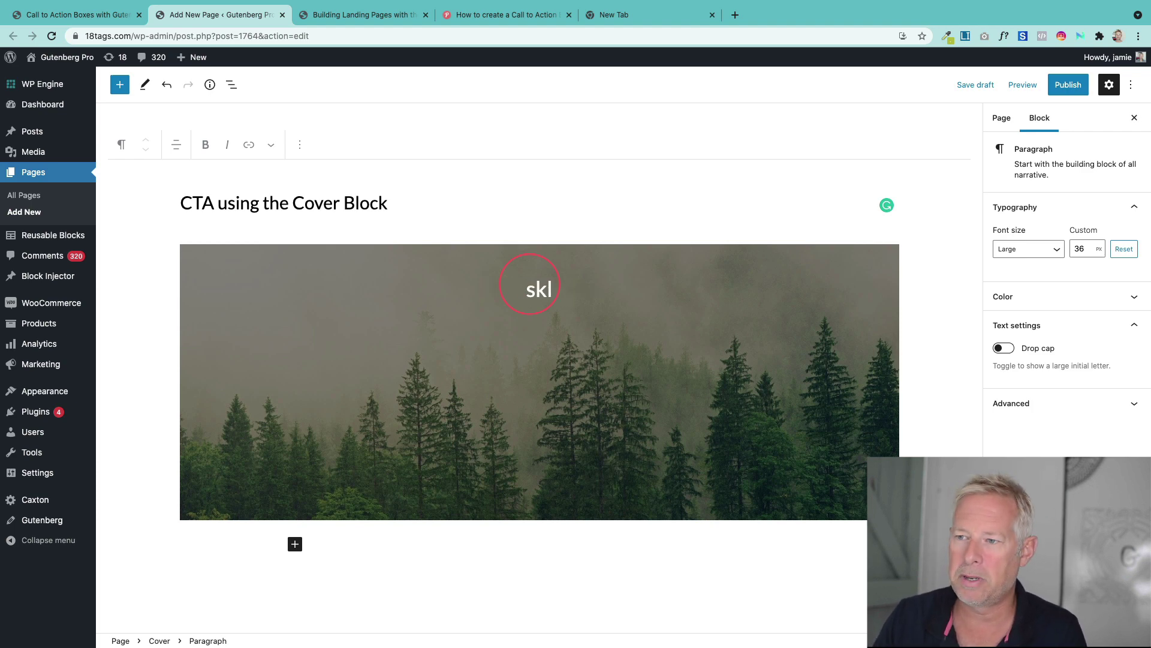
# Insert a Columns block with the 50 / 50 layout in place of the Cover block's title
pyautogui.write('/')
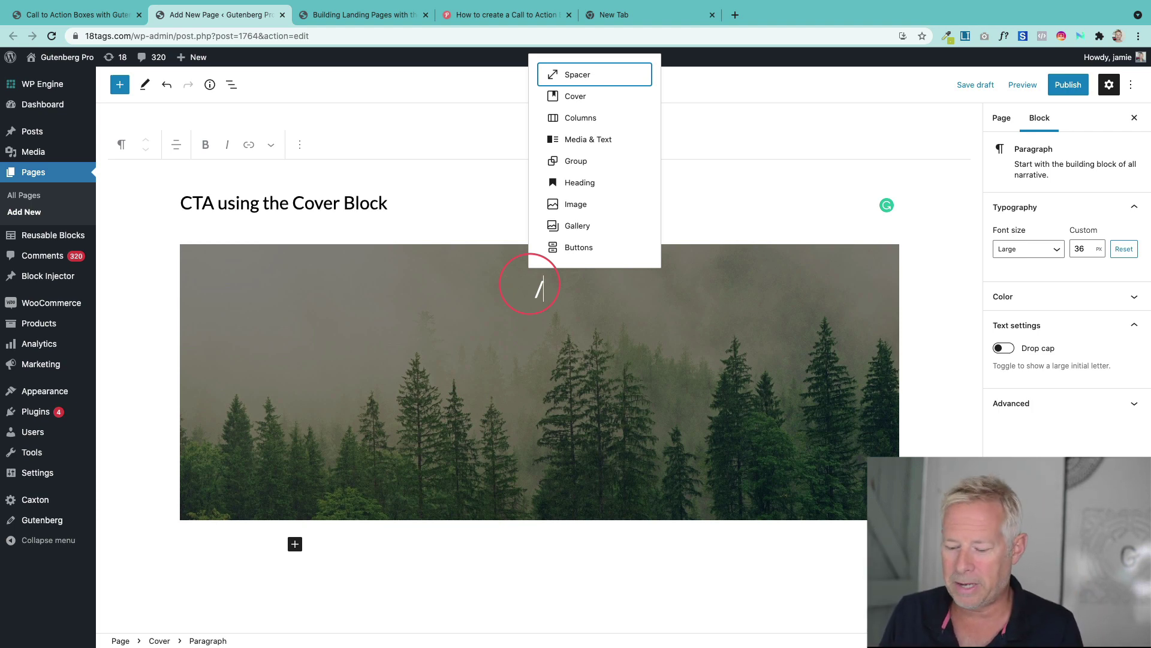
pyautogui.write('colu')
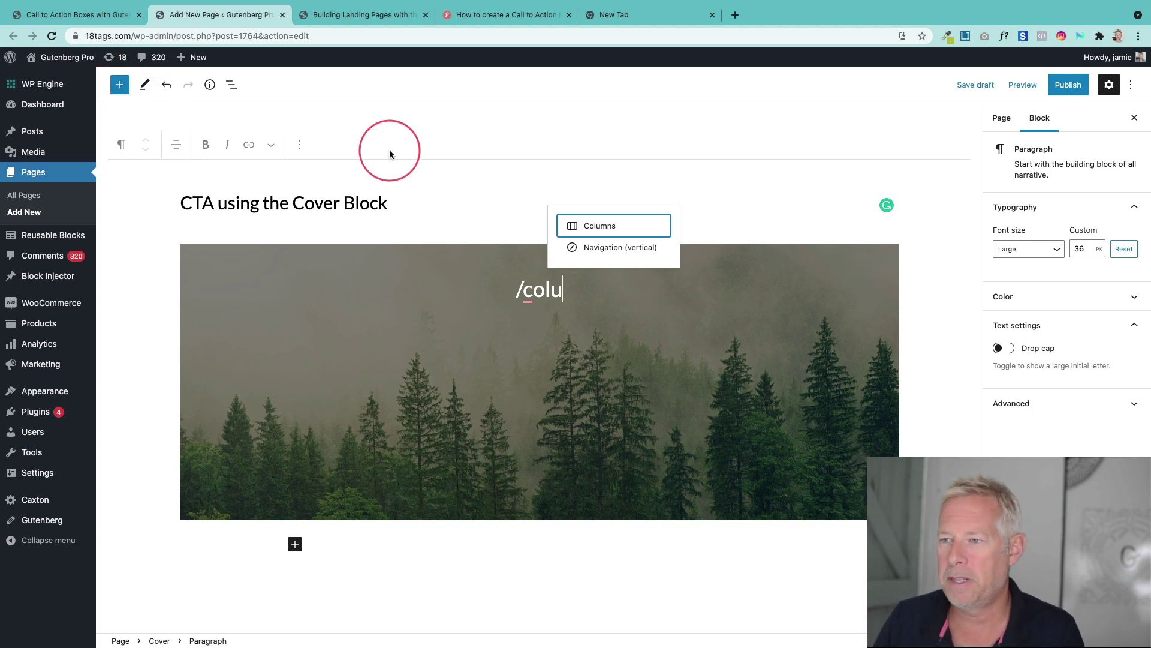
pyautogui.click(631, 230)
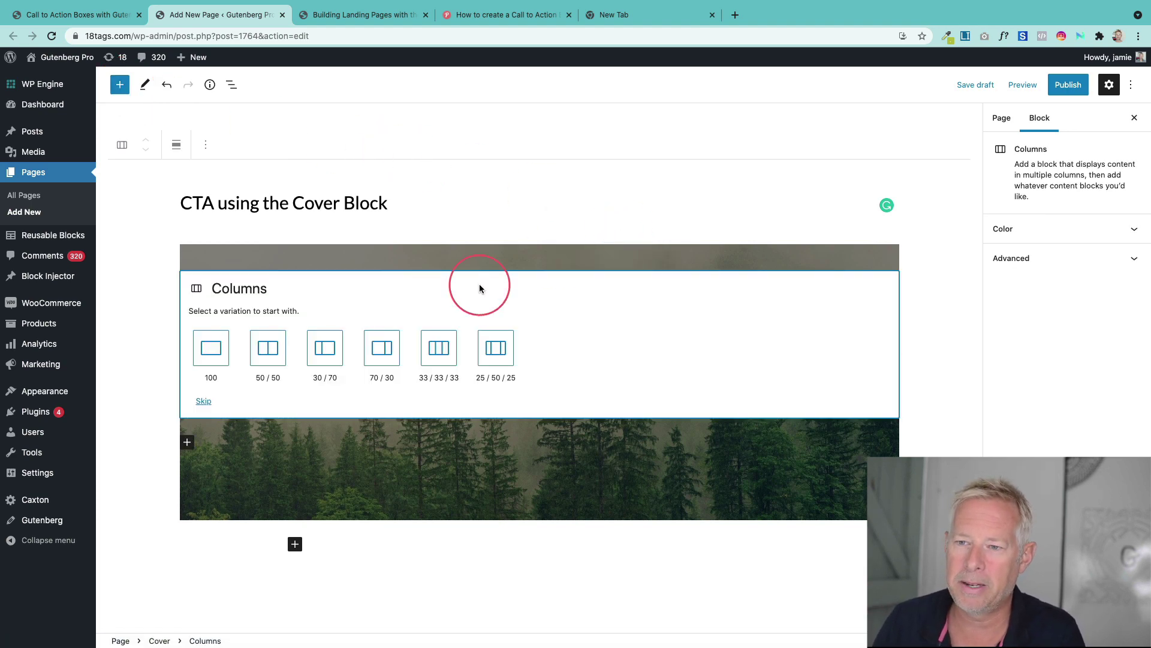
pyautogui.click(265, 343)
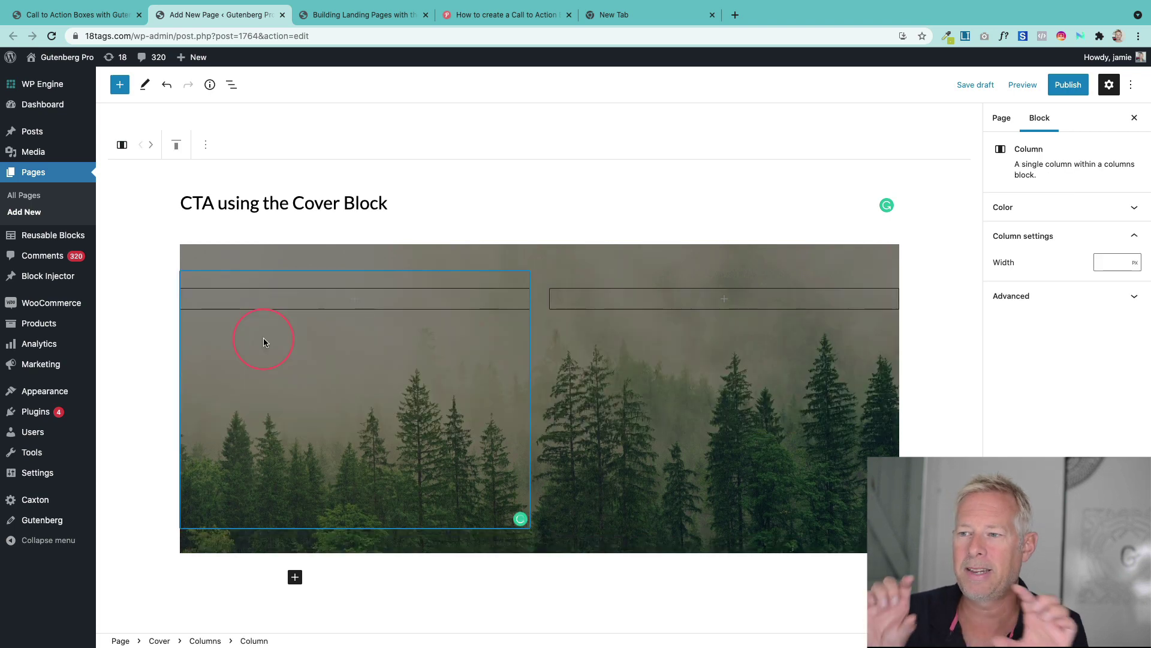
# Insert an Image block in the first column using testimonial-11-free-img.jpg from the media library
pyautogui.click(83, 22)
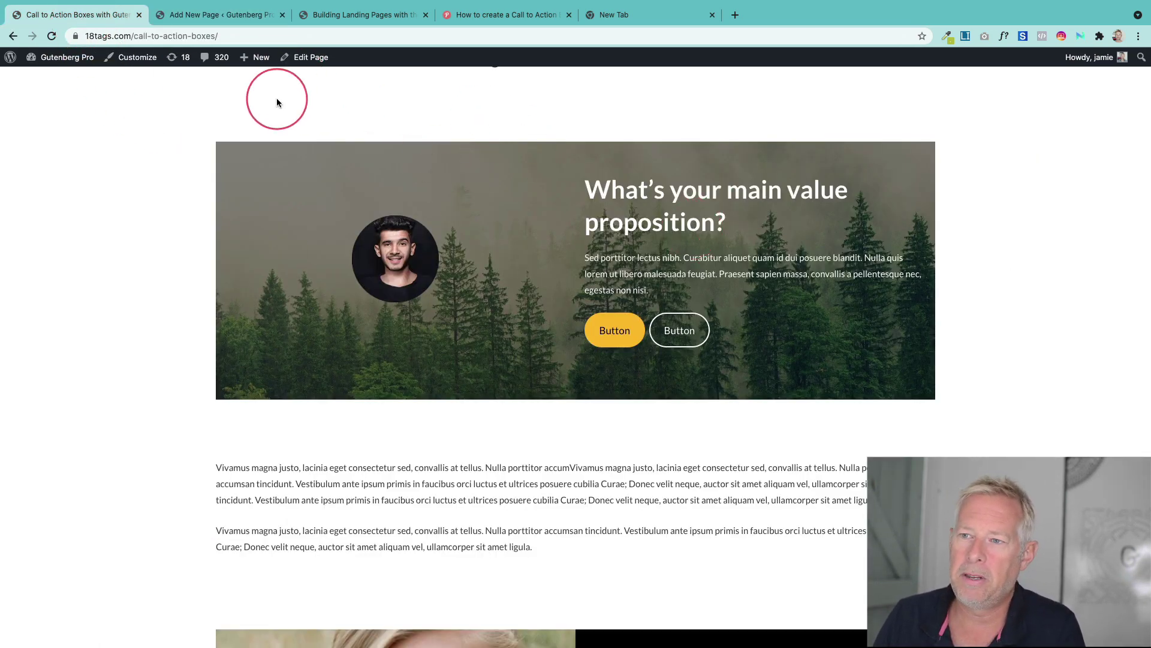
pyautogui.click(242, 17)
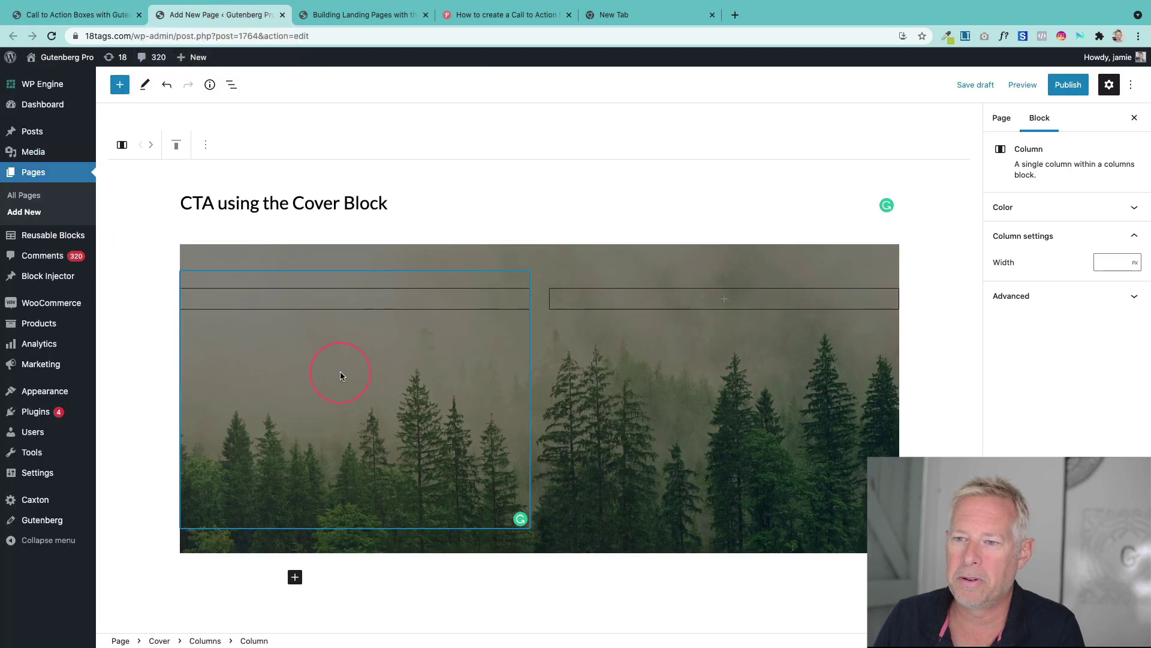
pyautogui.click(356, 303)
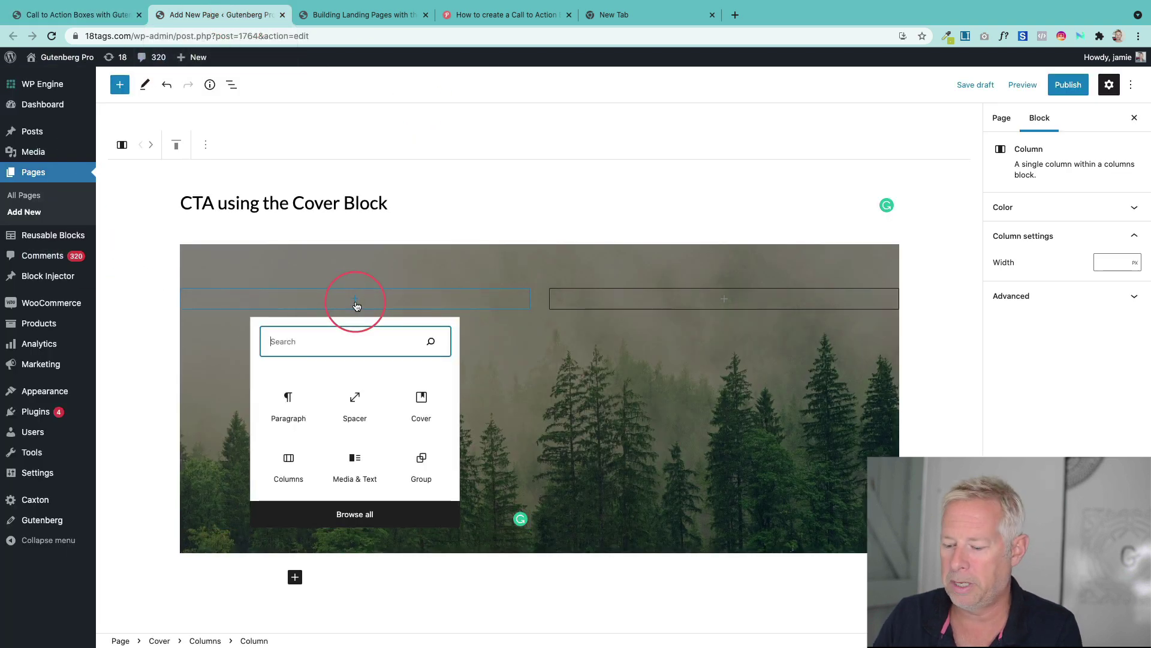
pyautogui.write('image')
pyautogui.click(292, 399)
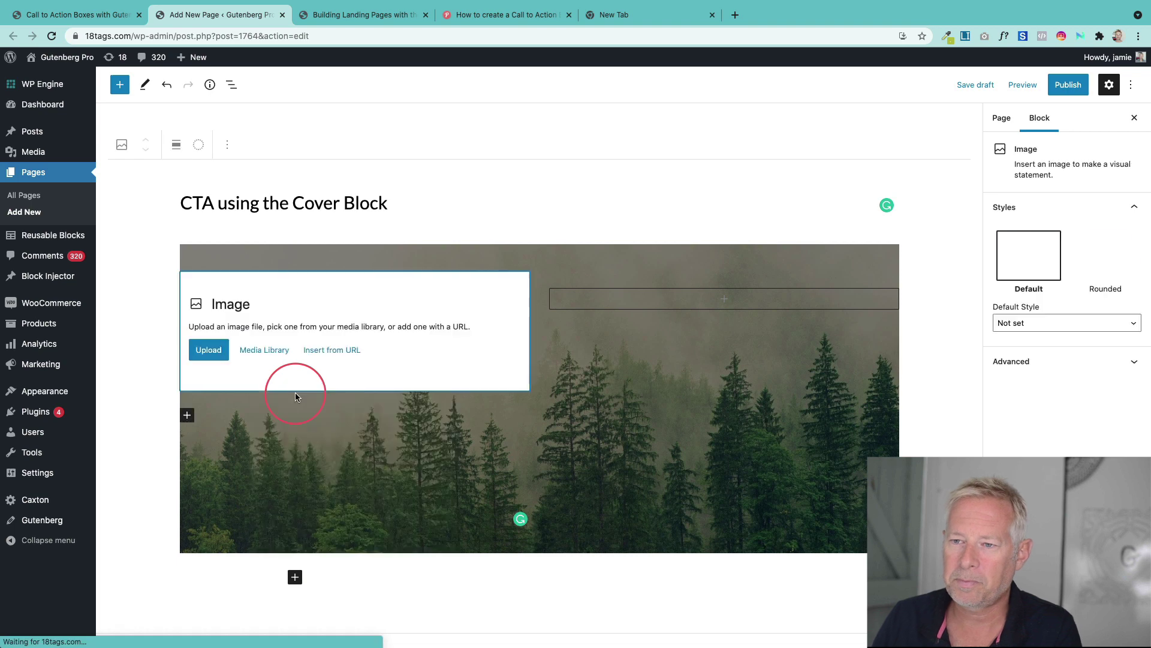
pyautogui.click(276, 350)
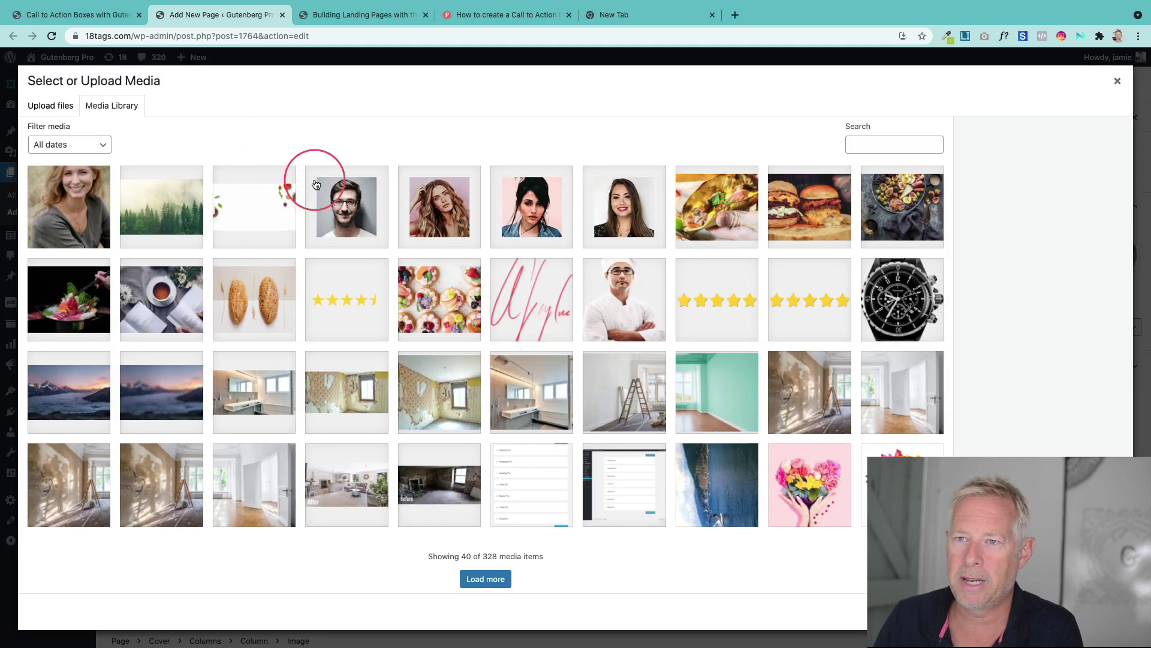
pyautogui.scroll(-1, 617, 463)
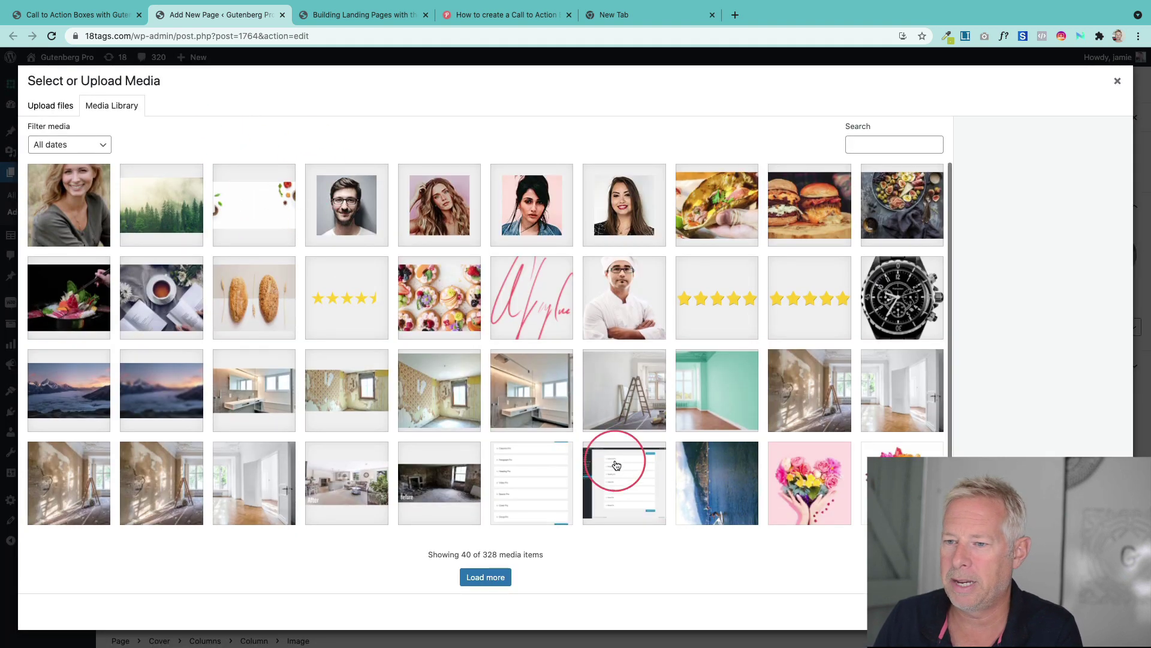
pyautogui.click(363, 227)
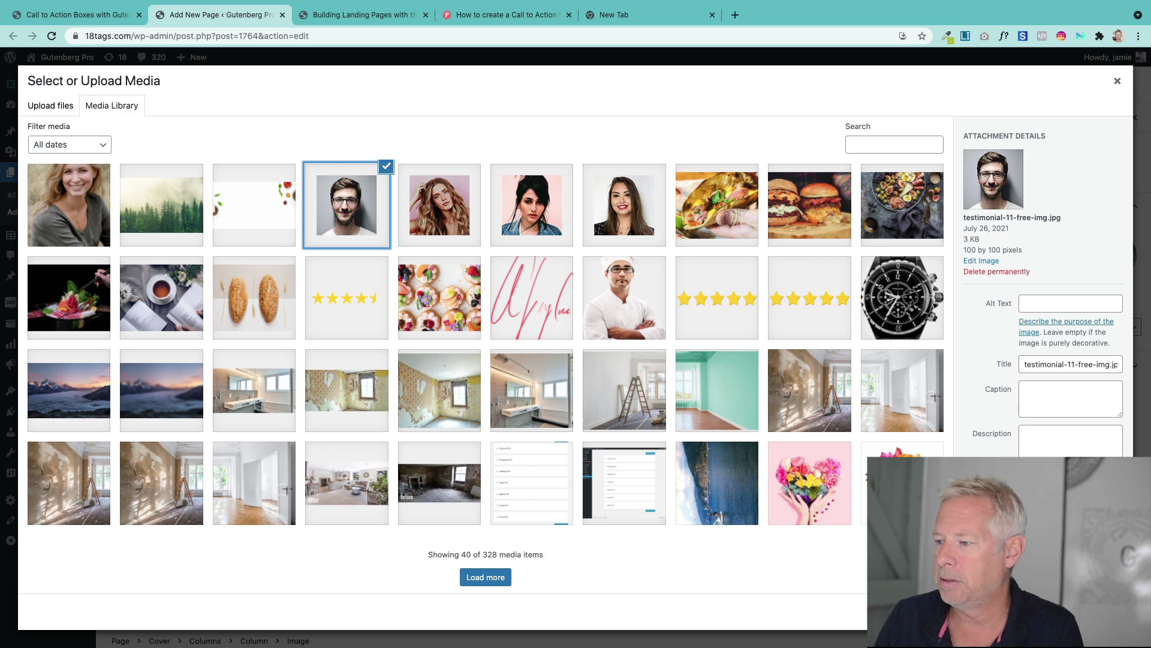
pyautogui.click(1102, 612)
pyautogui.click(170, 323)
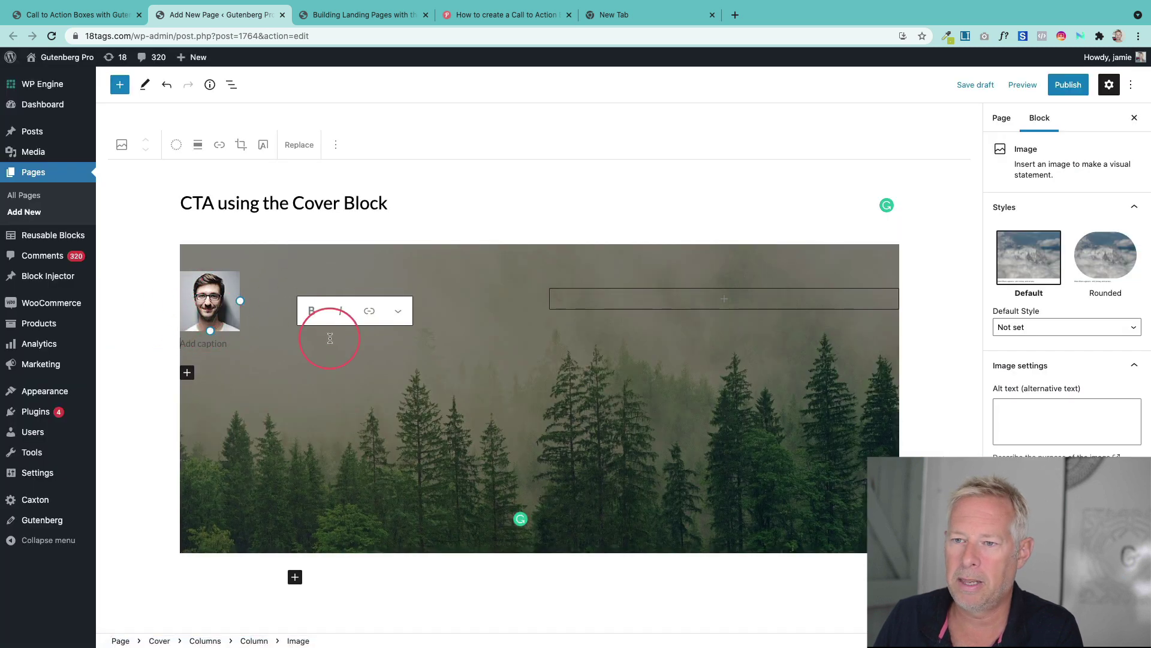
# Center the portrait image in its column and compare it with the portrait in the example CTA
pyautogui.click(198, 144)
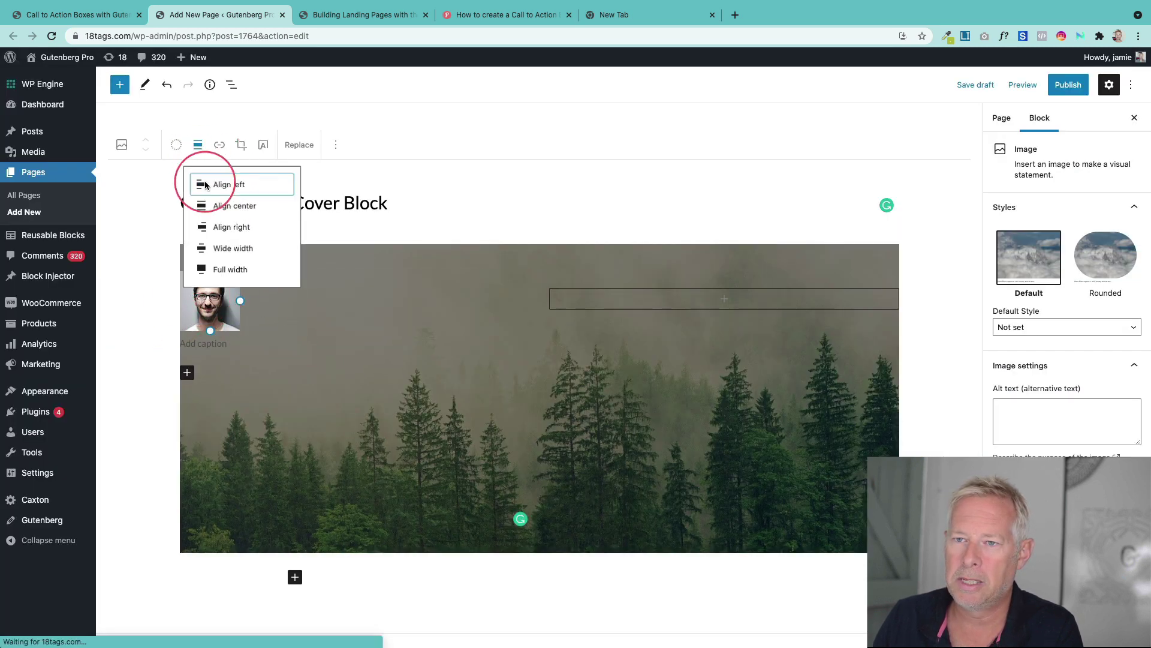
pyautogui.click(228, 210)
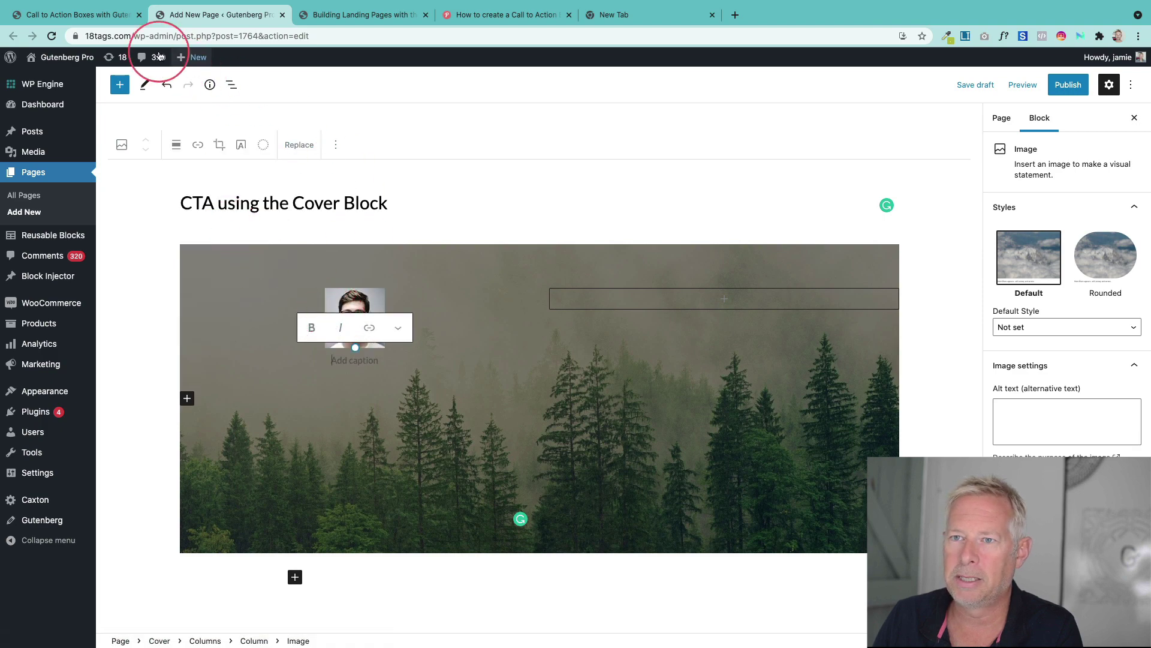
pyautogui.click(93, 22)
pyautogui.click(448, 275)
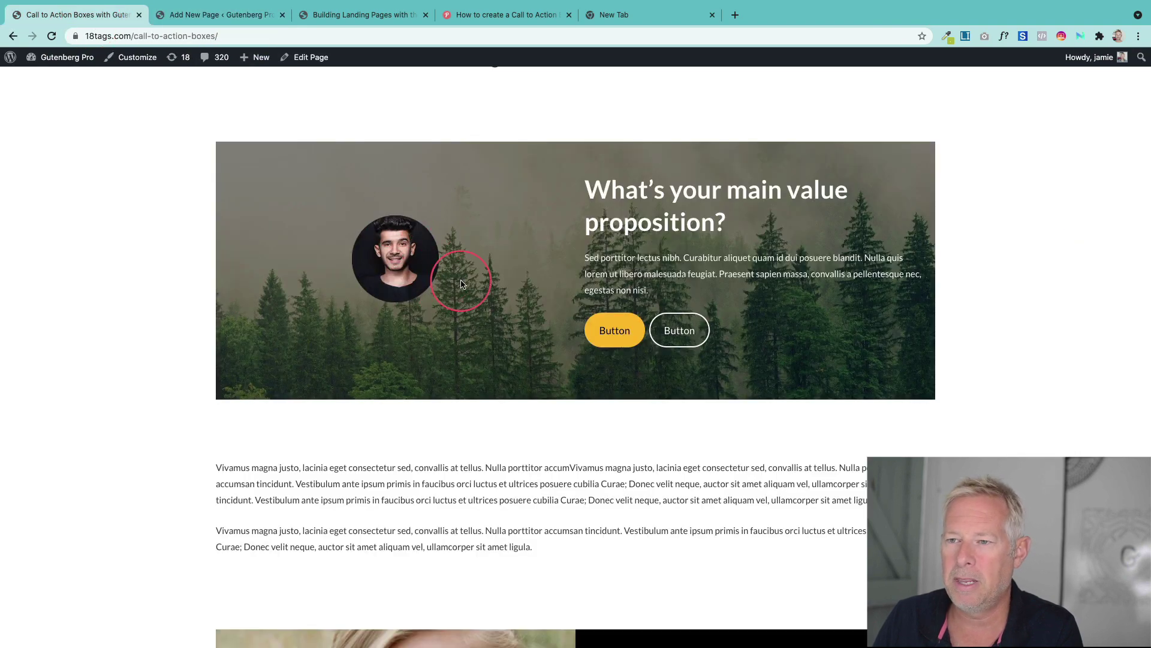
pyautogui.click(218, 21)
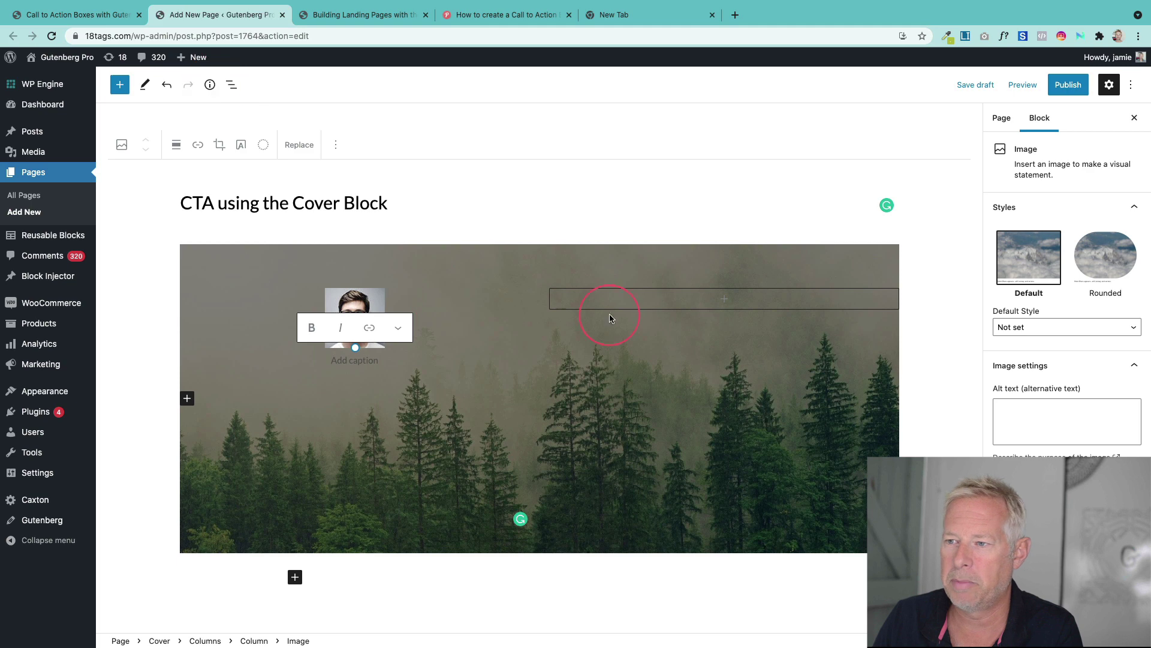
# Copy the heading "What's your main value proposition?" from the example CTA on the Call to Action Boxes page
pyautogui.click(97, 17)
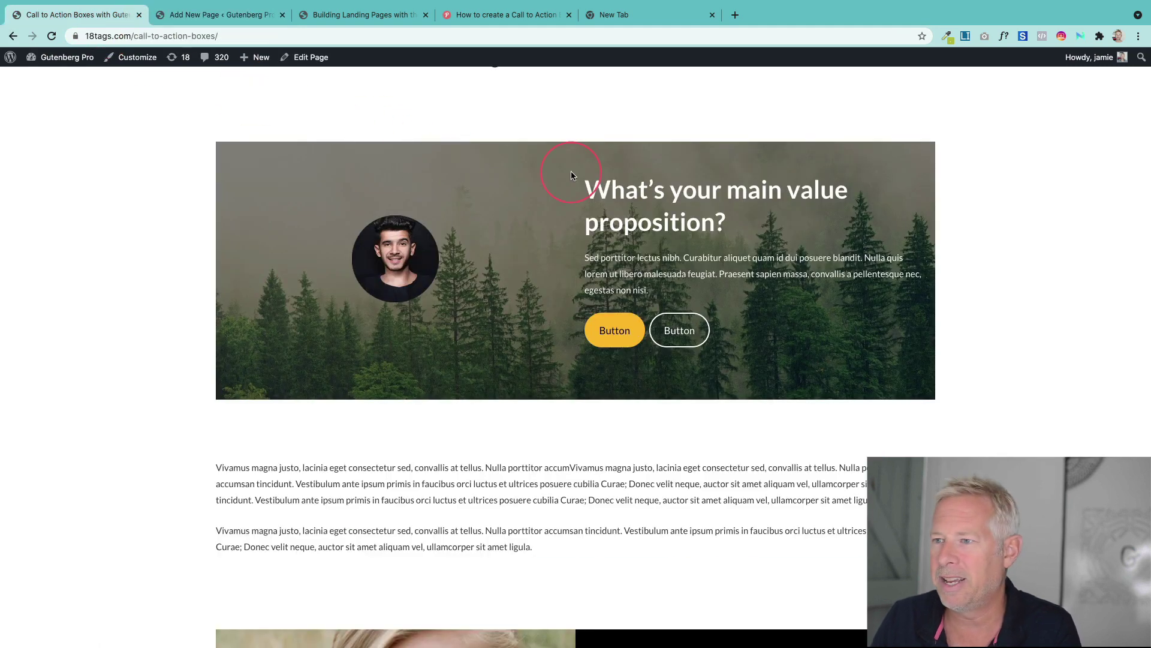
pyautogui.moveTo(585, 180); pyautogui.dragTo(730, 225)
pyautogui.press('super+c')
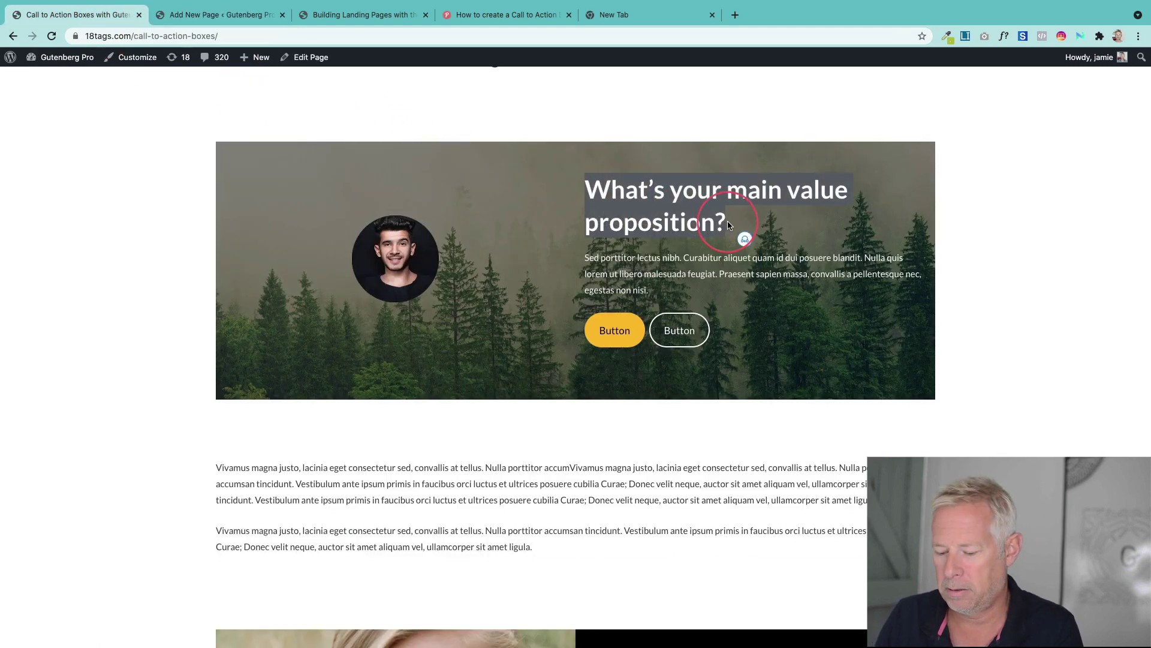
# Insert a Heading block in the second column, paste the copied heading text into it and set its text color to white
pyautogui.click(234, 15)
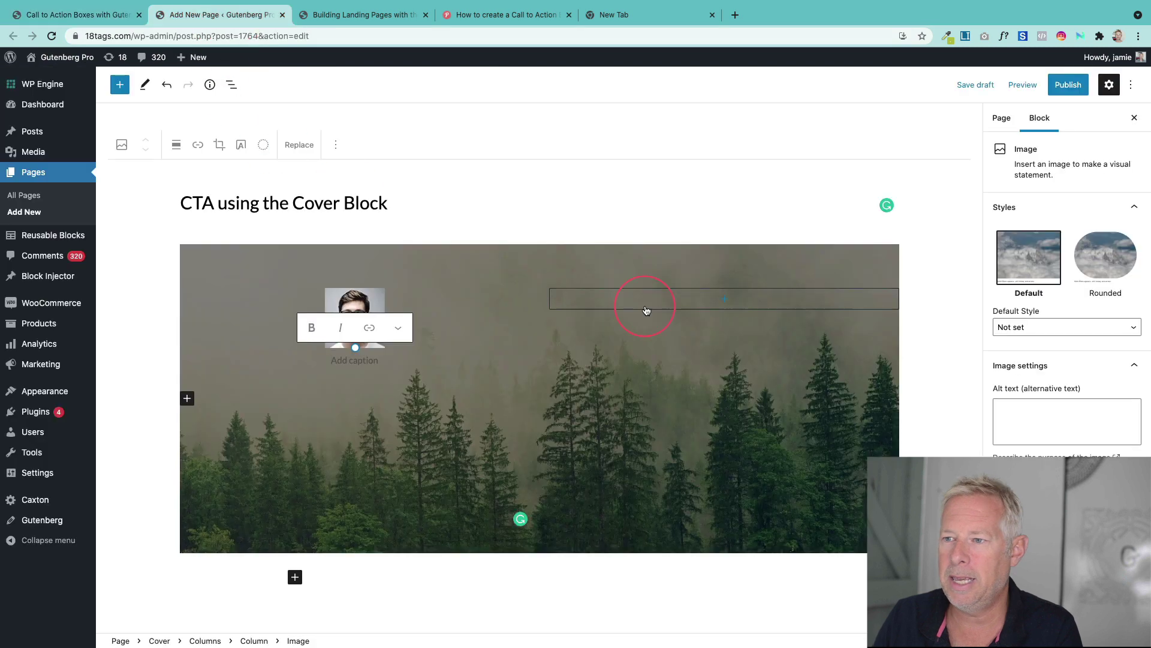
pyautogui.click(714, 301)
pyautogui.write('head')
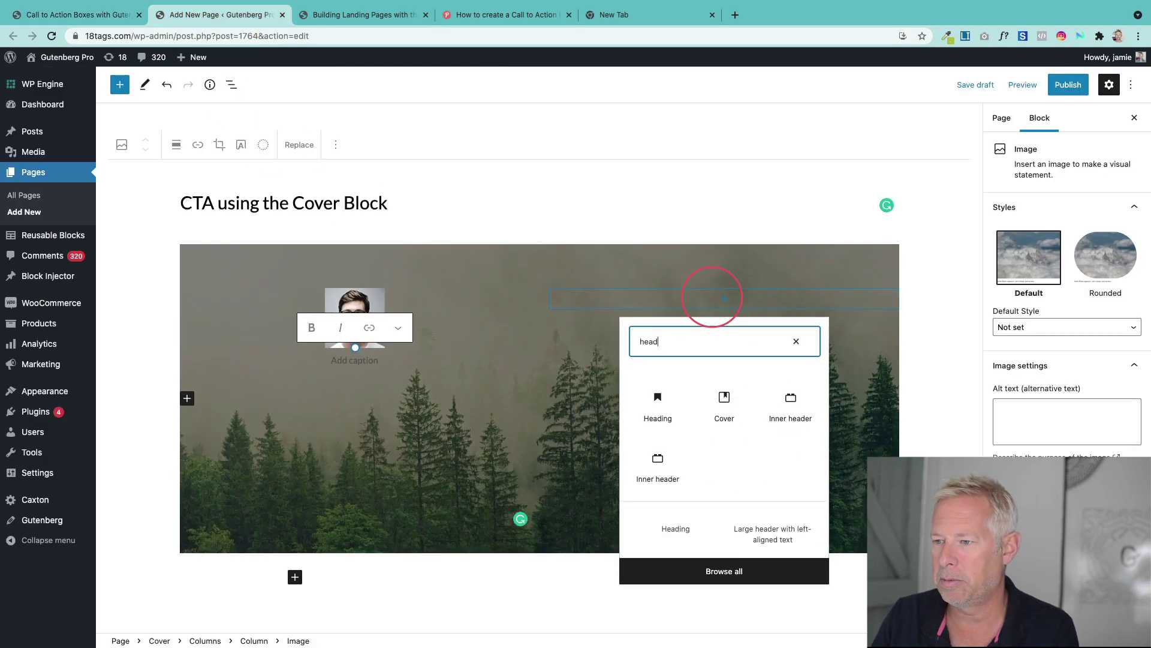
pyautogui.write('ing')
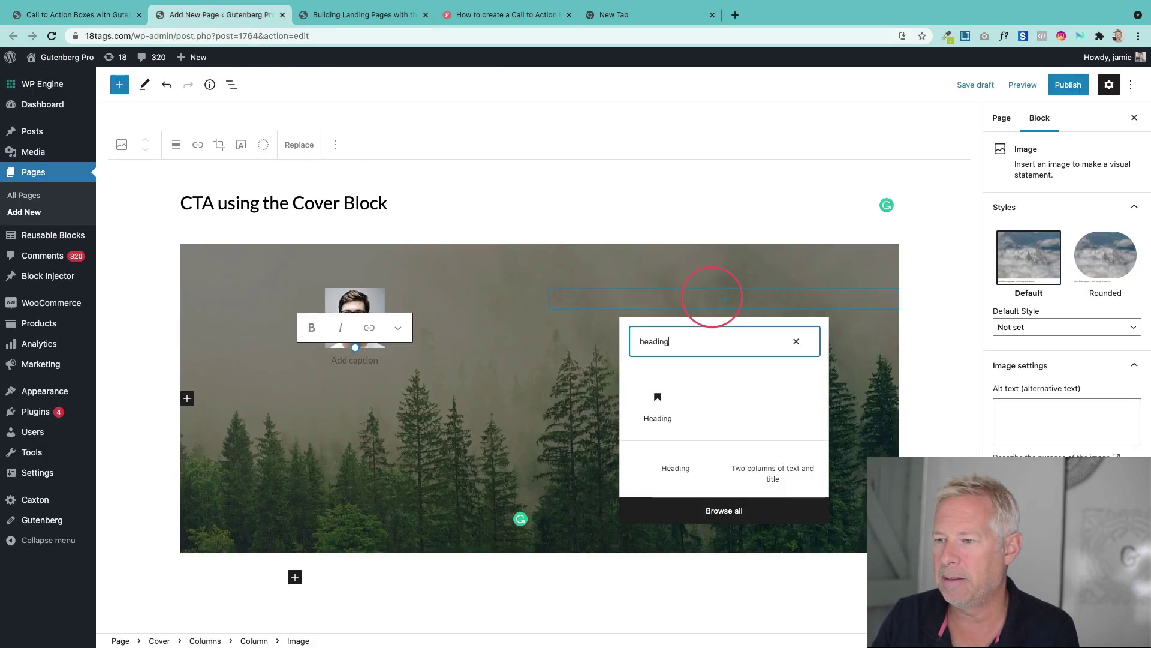
pyautogui.click(654, 398)
pyautogui.press('super+v')
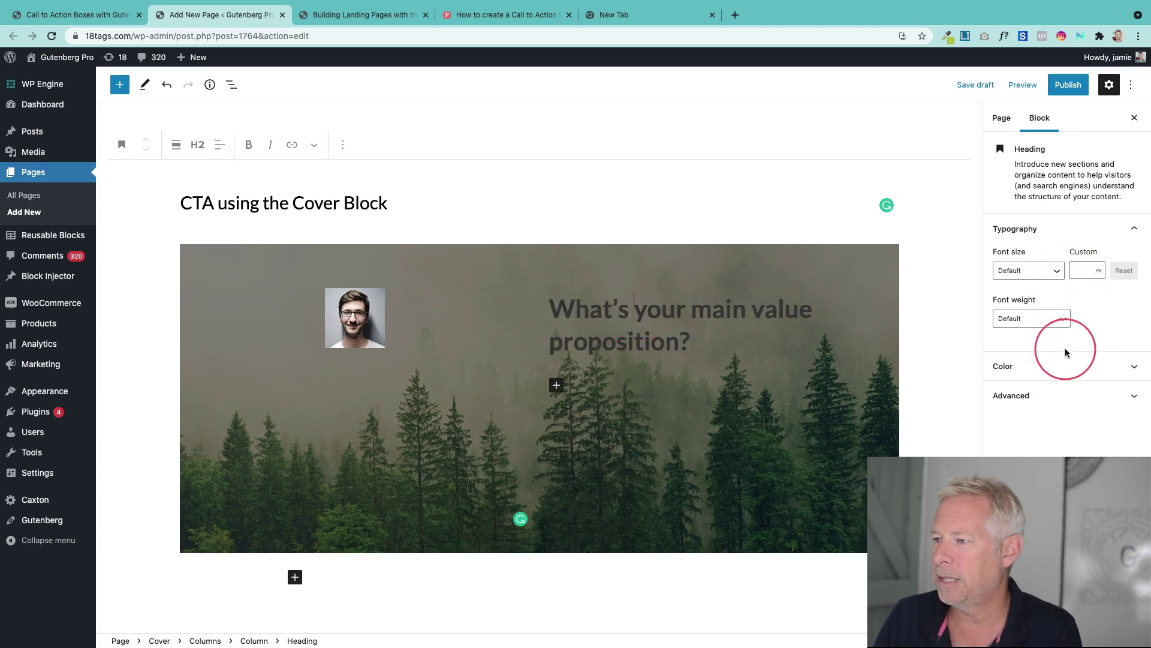
pyautogui.click(1055, 367)
pyautogui.click(1054, 391)
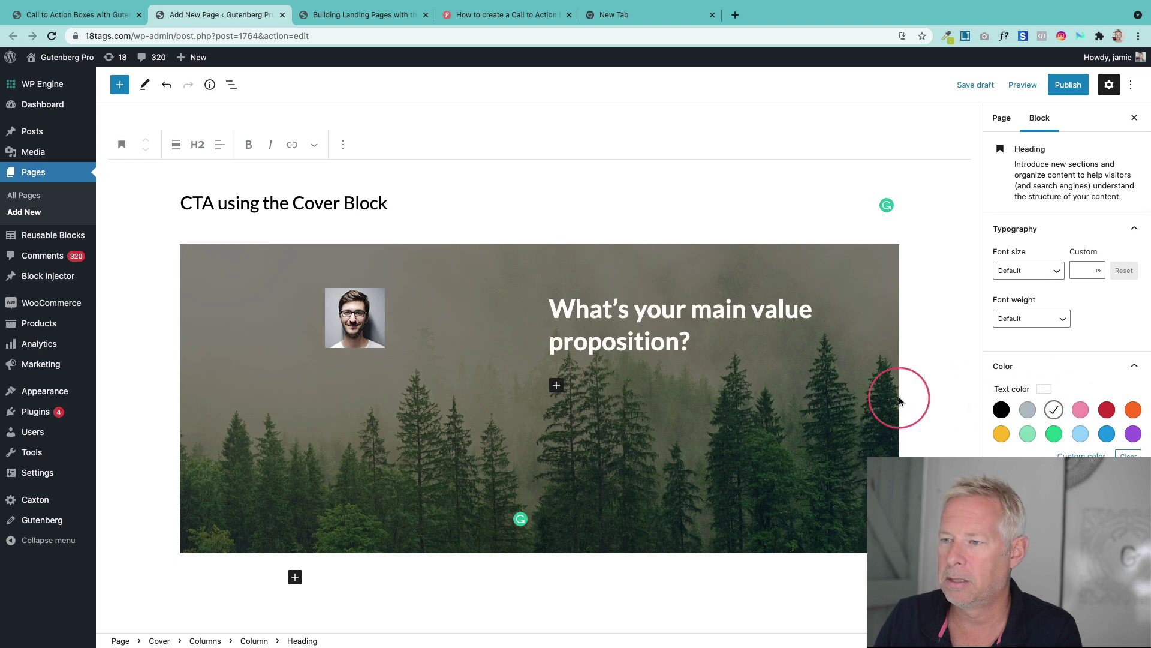
# Copy the "Sed porttitor lectus nibh" paragraph from the example CTA and return to the page being edited
pyautogui.click(108, 14)
pyautogui.click(511, 250)
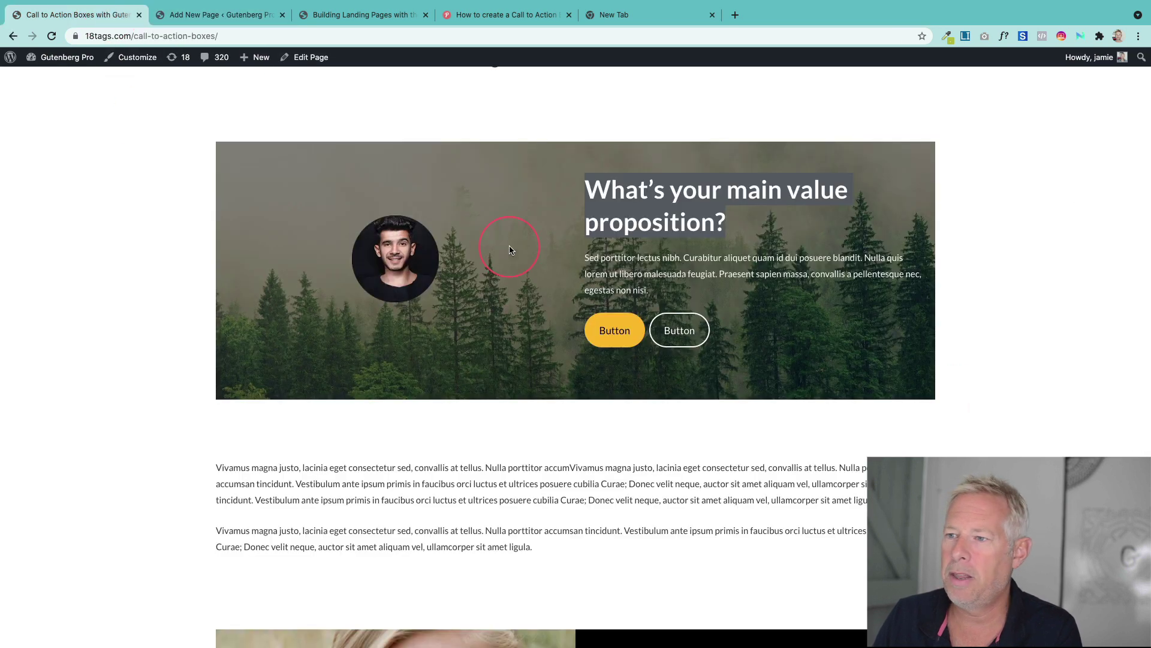
pyautogui.moveTo(587, 257); pyautogui.dragTo(729, 303)
pyautogui.hotkey('ctrl', 'c')
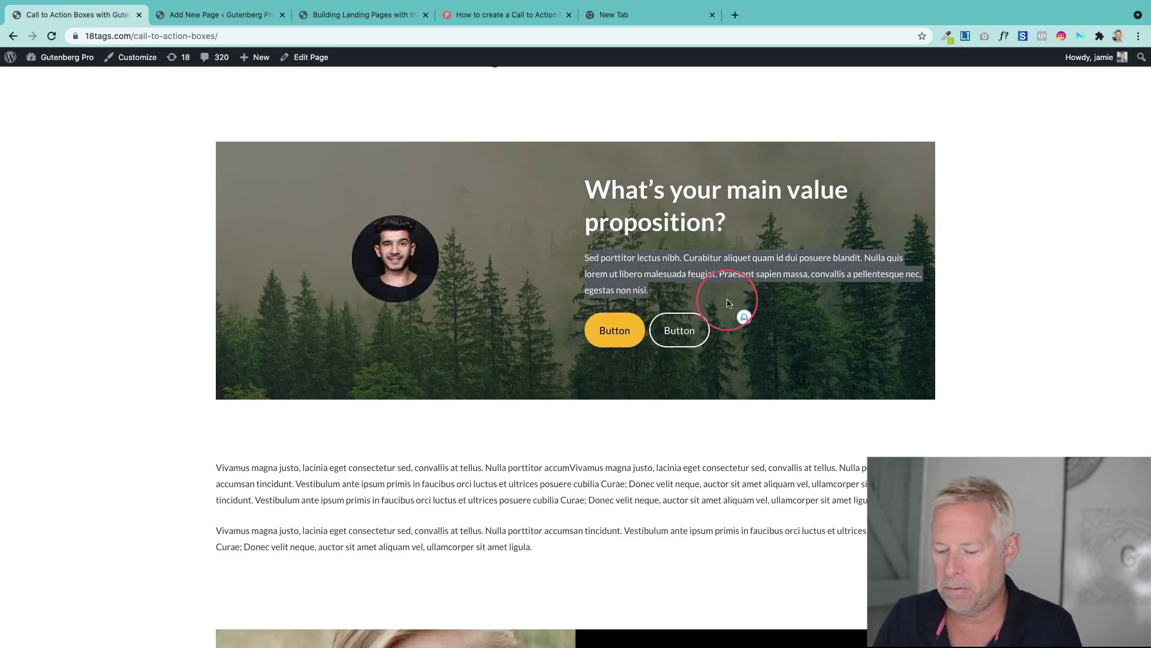
pyautogui.click(251, 16)
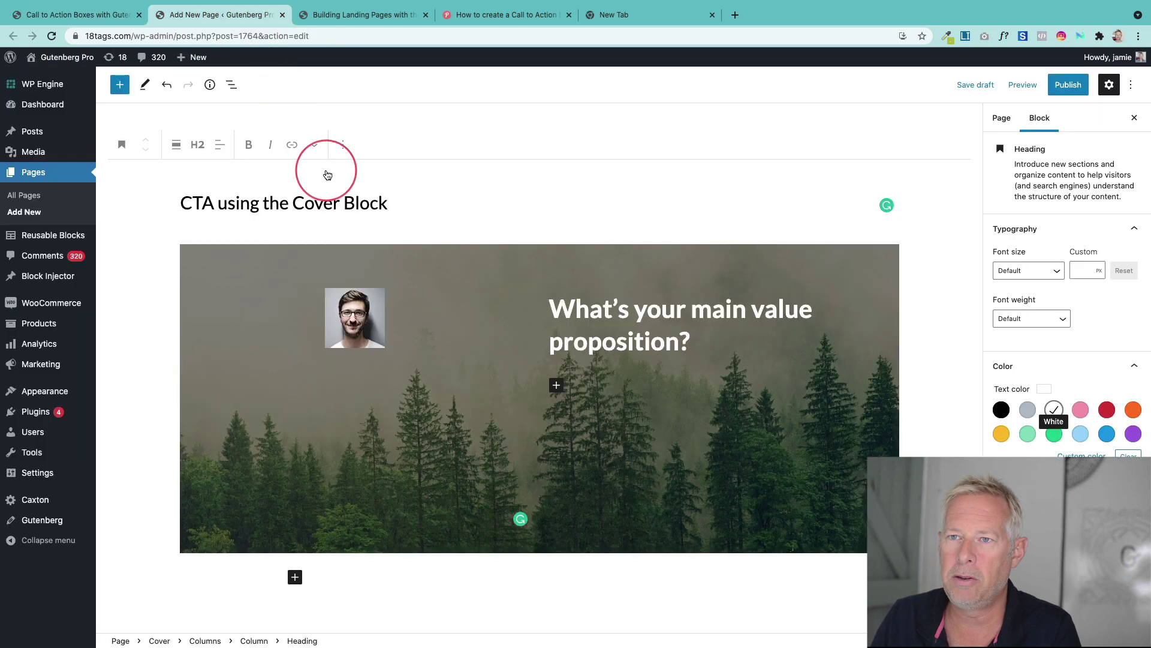
# Paste the copied "Sed porttitor lectus nibh" text as a paragraph below the heading and set its text color to white
pyautogui.click(632, 379)
pyautogui.hotkey('ctrl', 'v')
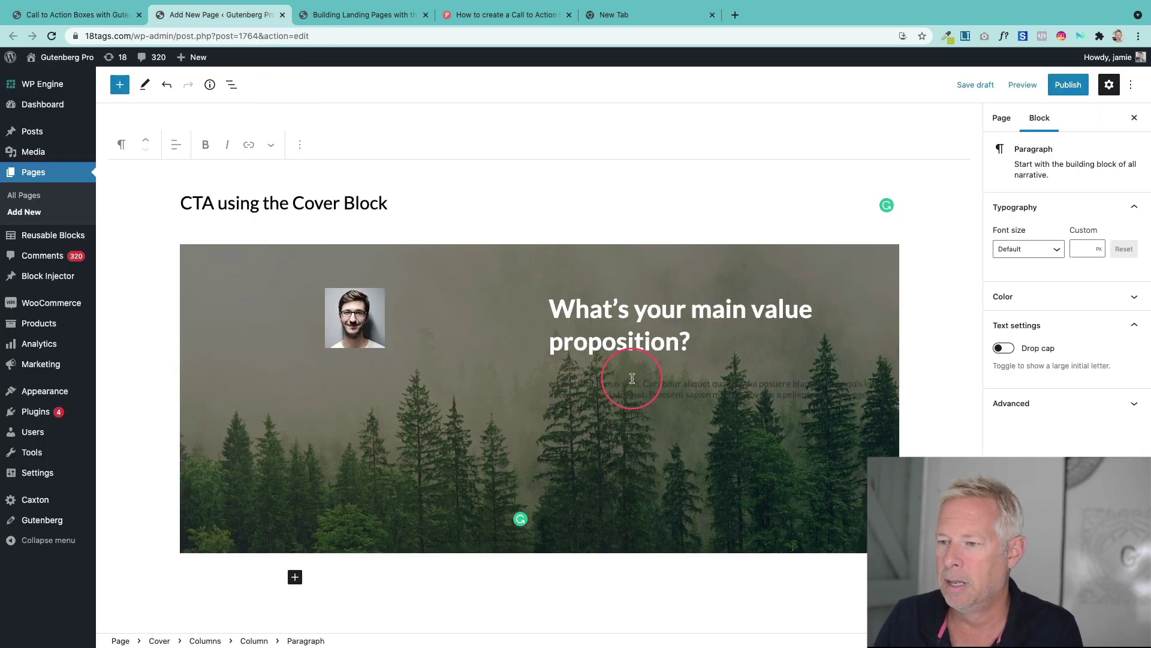
pyautogui.click(1092, 296)
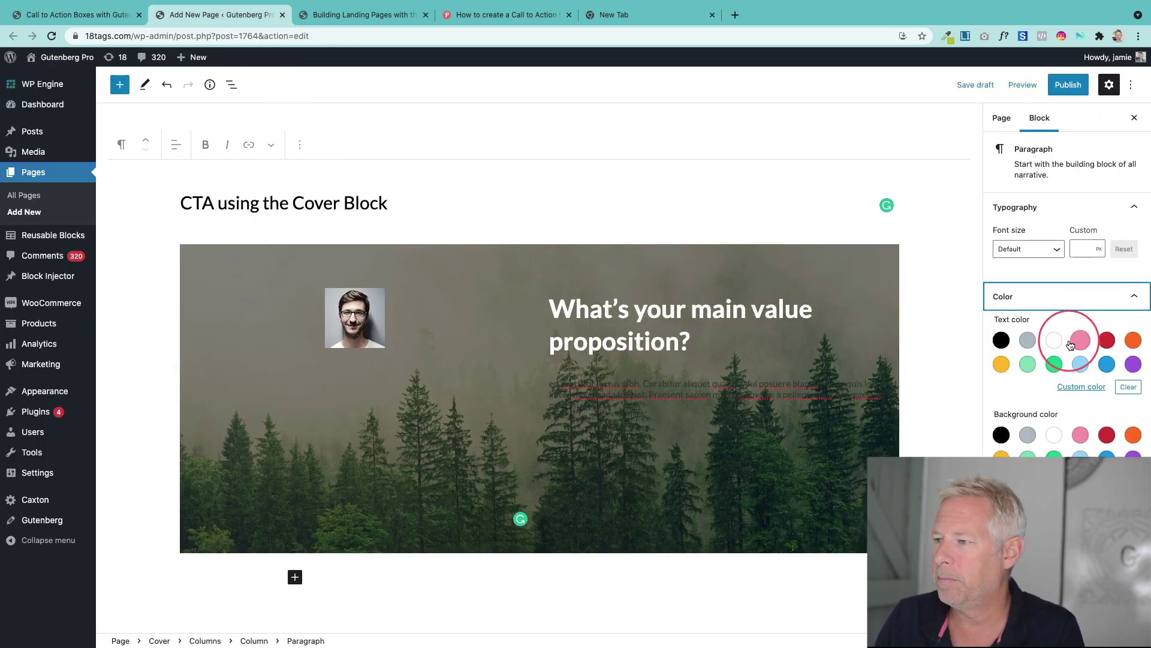
pyautogui.click(1054, 340)
pyautogui.click(638, 414)
pyautogui.click(619, 408)
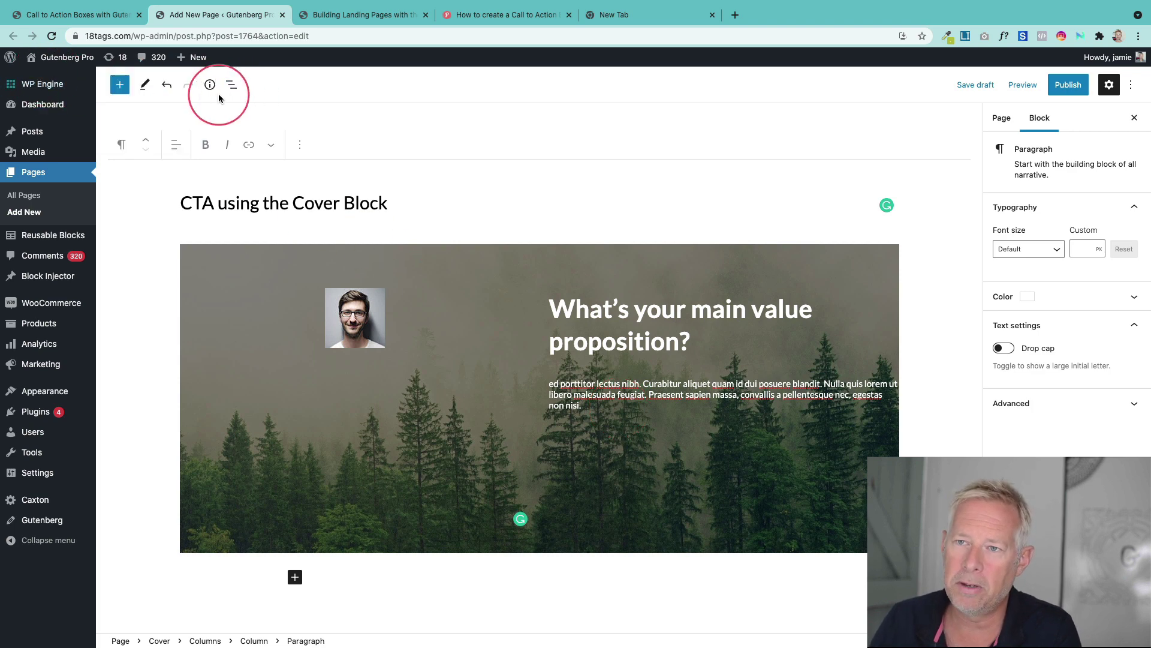
# Find the Buttons block by searching for "buttons" and place it below the paragraph in the second column
pyautogui.click(120, 85)
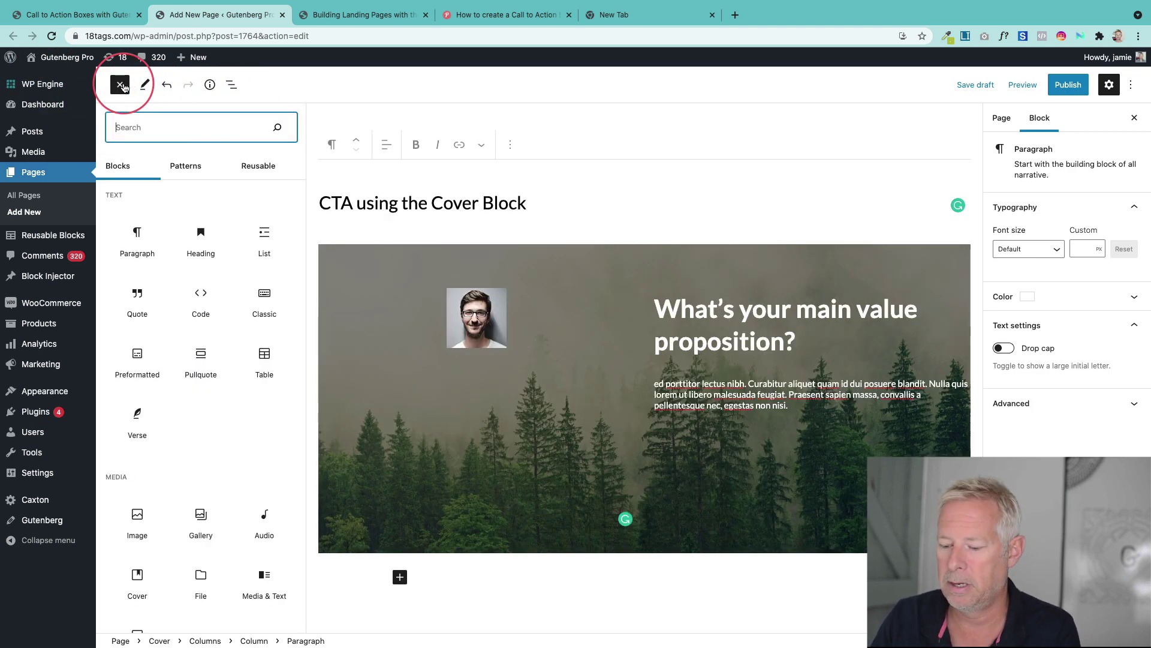
pyautogui.write('buttons')
pyautogui.moveTo(128, 193)
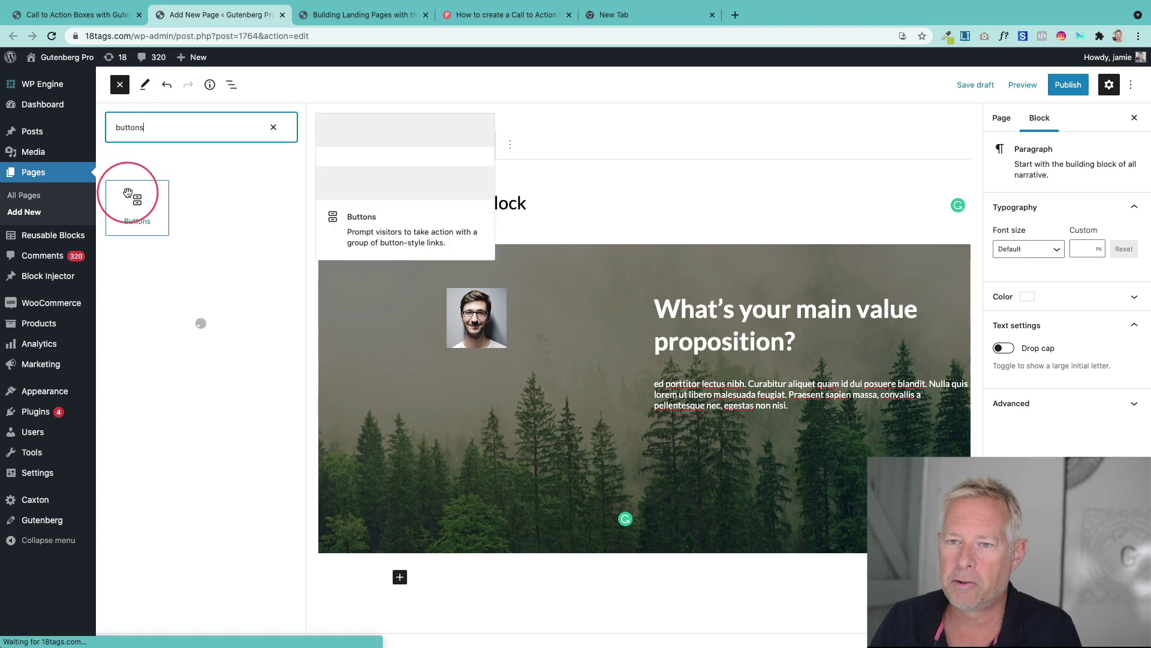
pyautogui.moveTo(128, 193); pyautogui.dragTo(802, 419)
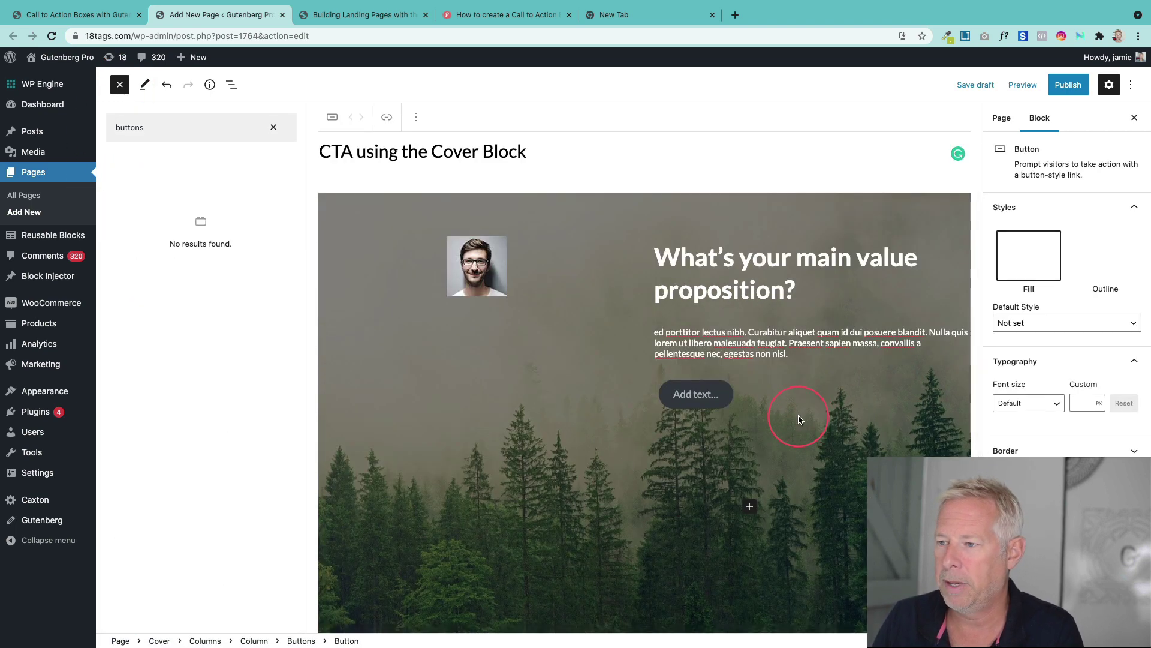
pyautogui.click(802, 356)
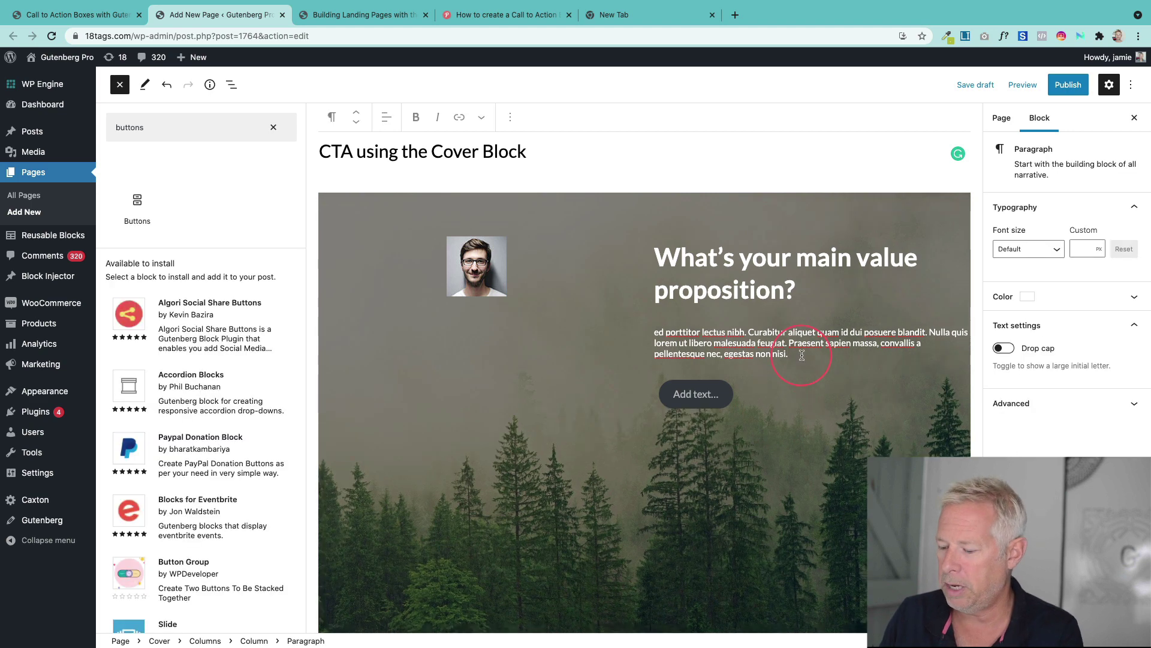
pyautogui.press('Return')
pyautogui.write('/')
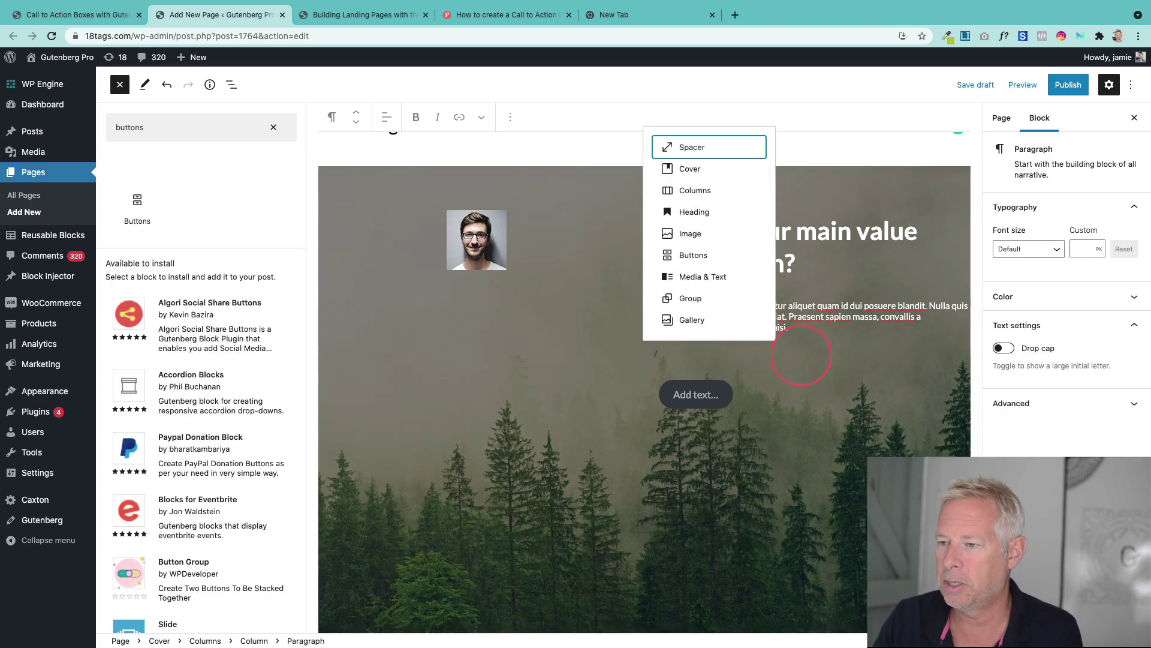
pyautogui.write('button')
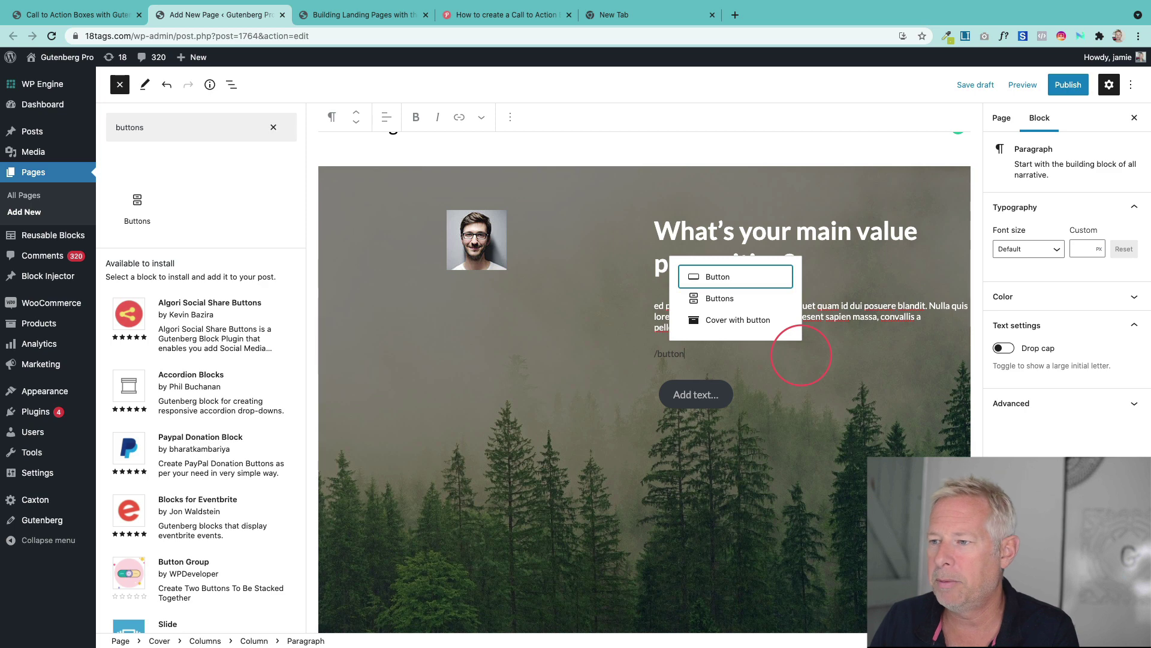
pyautogui.click(767, 354)
pyautogui.click(654, 358)
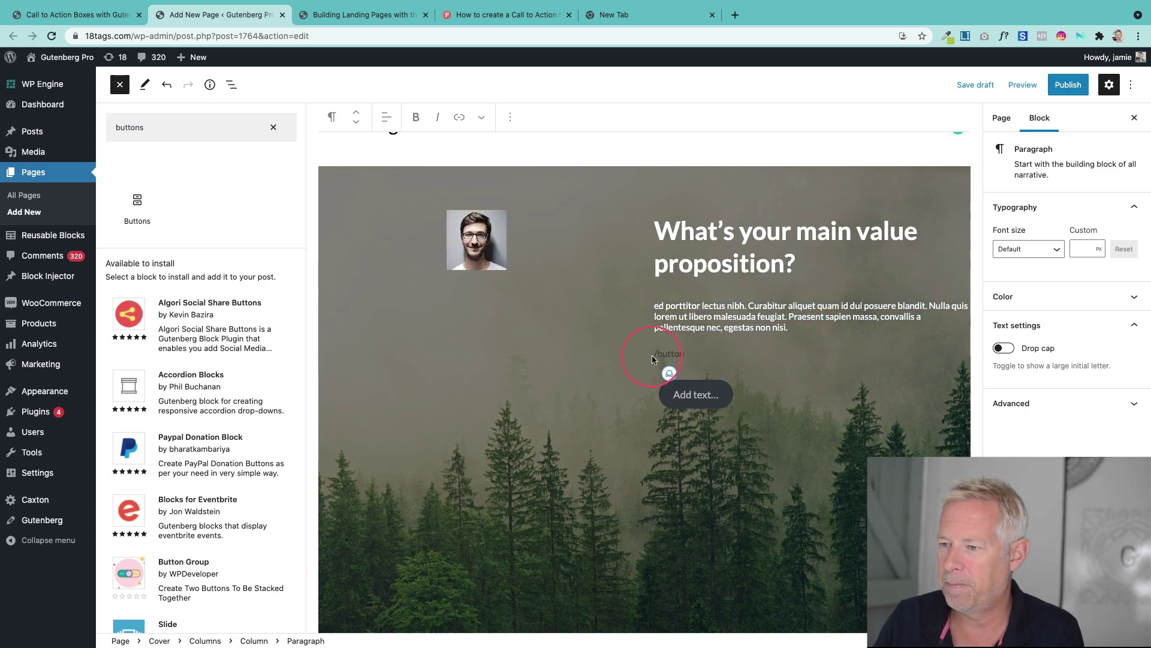
pyautogui.click(510, 117)
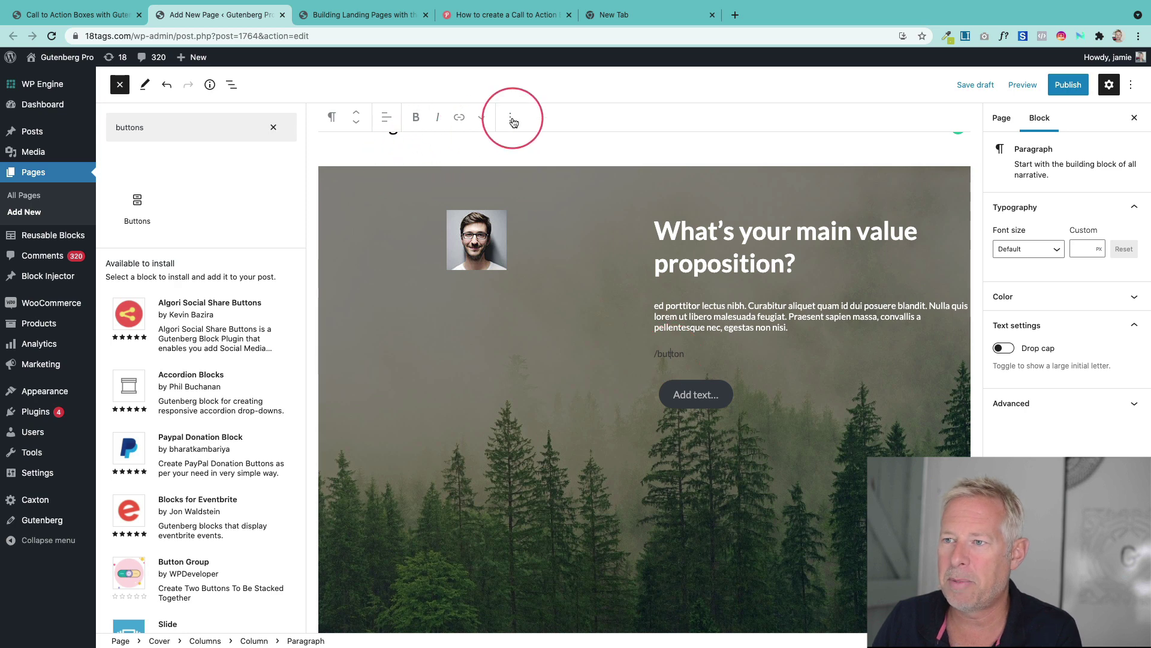
pyautogui.click(555, 360)
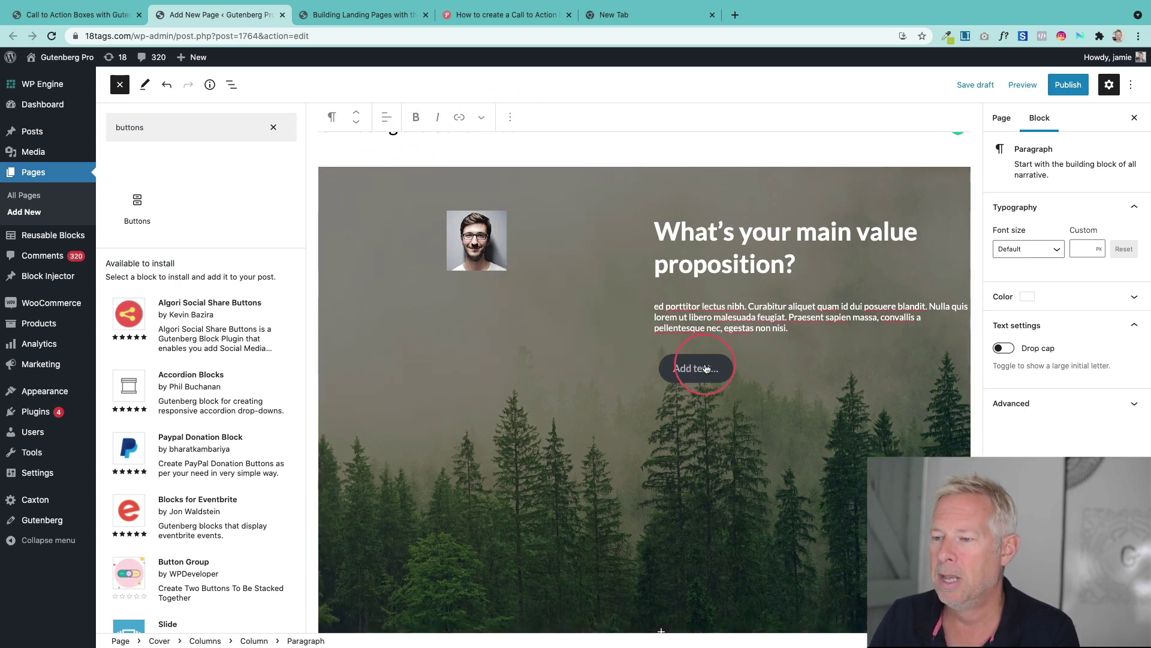
# Close the block inserter and label the button below the paragraph "Get in touch"
pyautogui.click(693, 367)
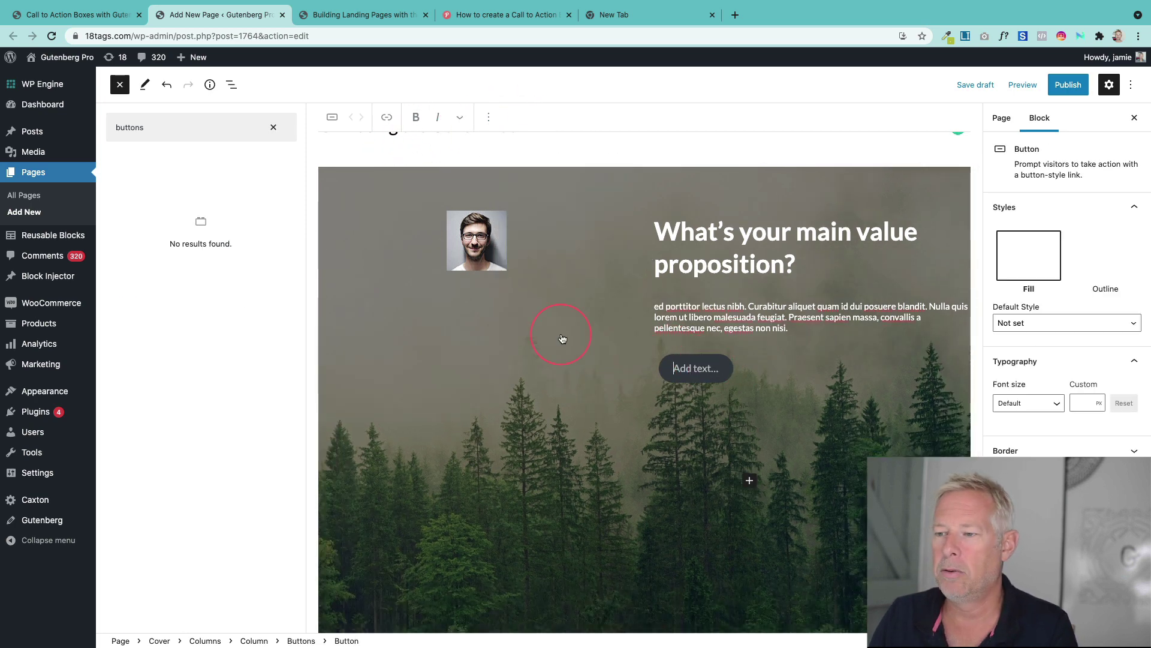
pyautogui.click(273, 127)
pyautogui.click(120, 84)
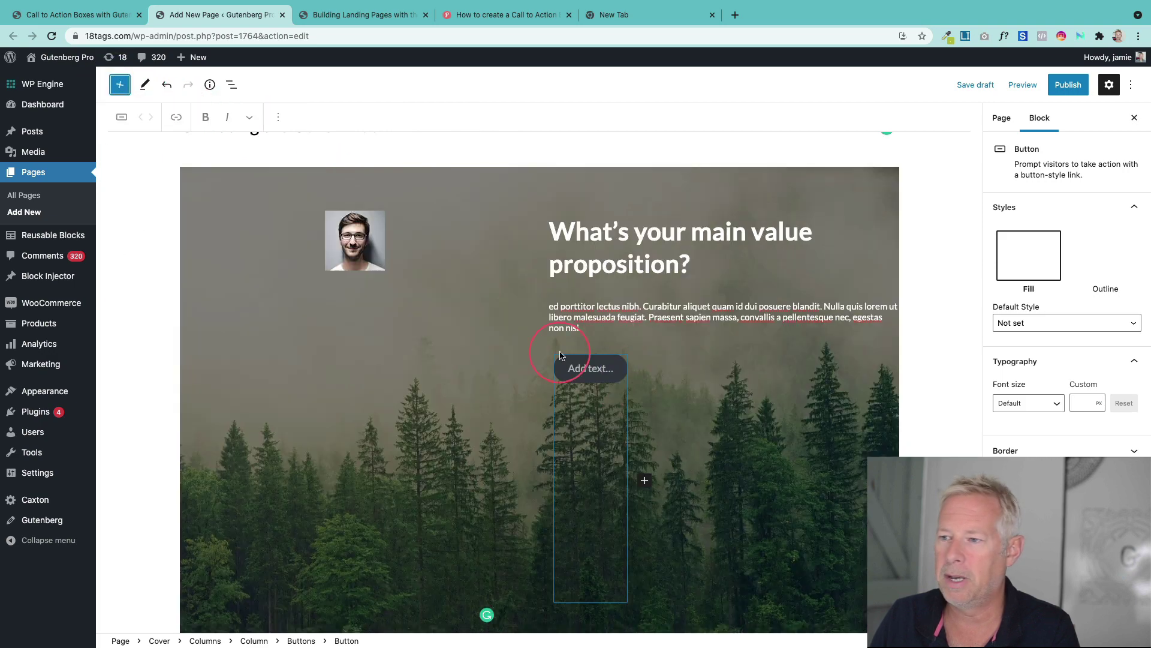
pyautogui.click(590, 371)
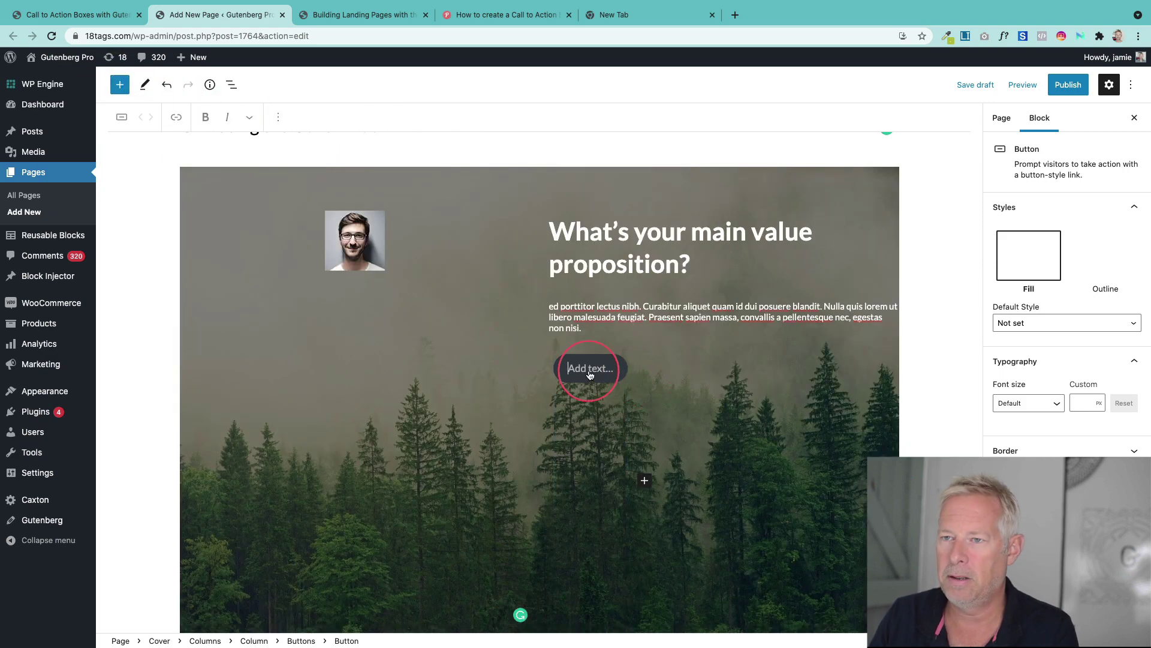
pyautogui.write('Get in touch')
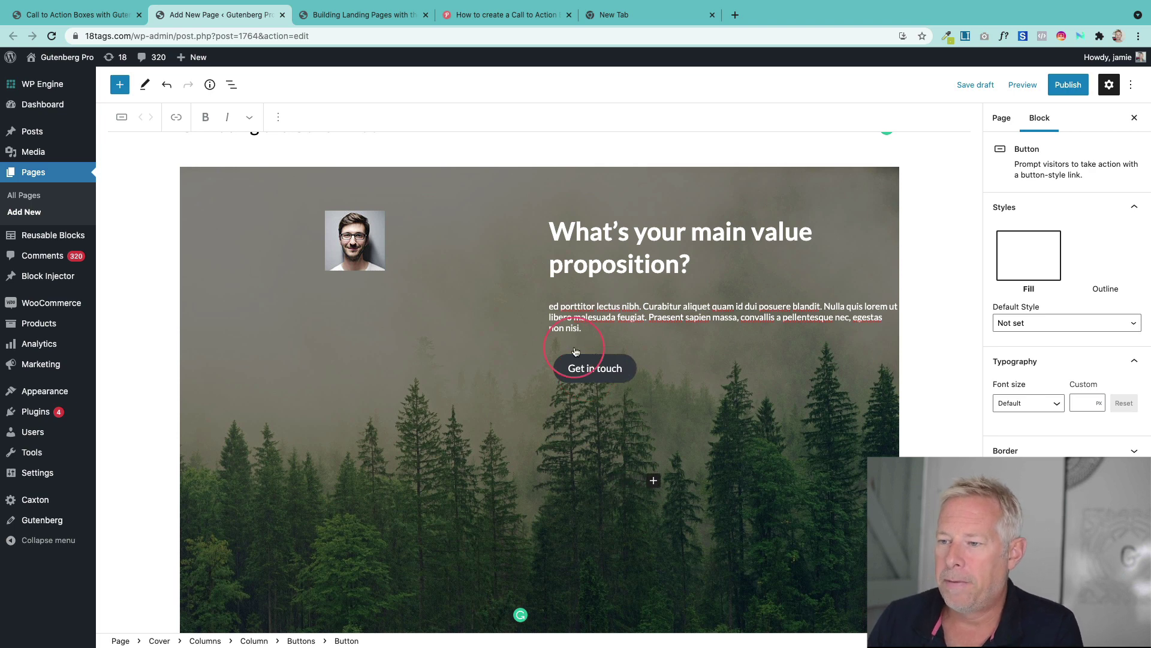
# Give the "Get in touch" button a yellow background color and black text color
pyautogui.click(1028, 477)
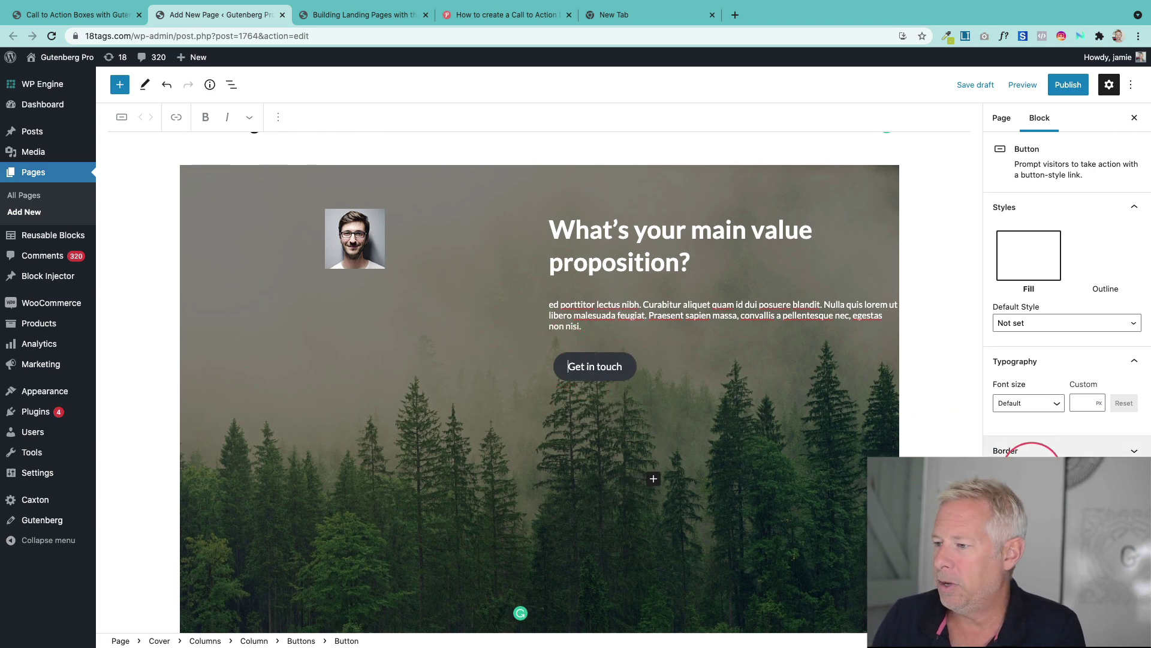
pyautogui.click(1008, 402)
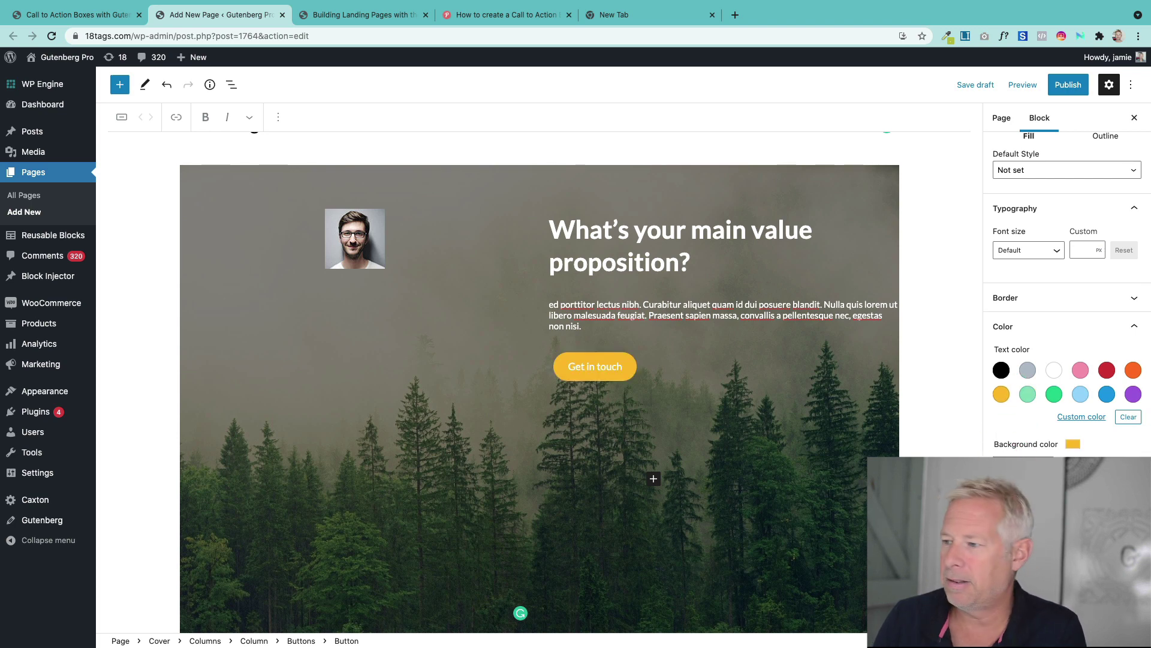
pyautogui.click(1002, 370)
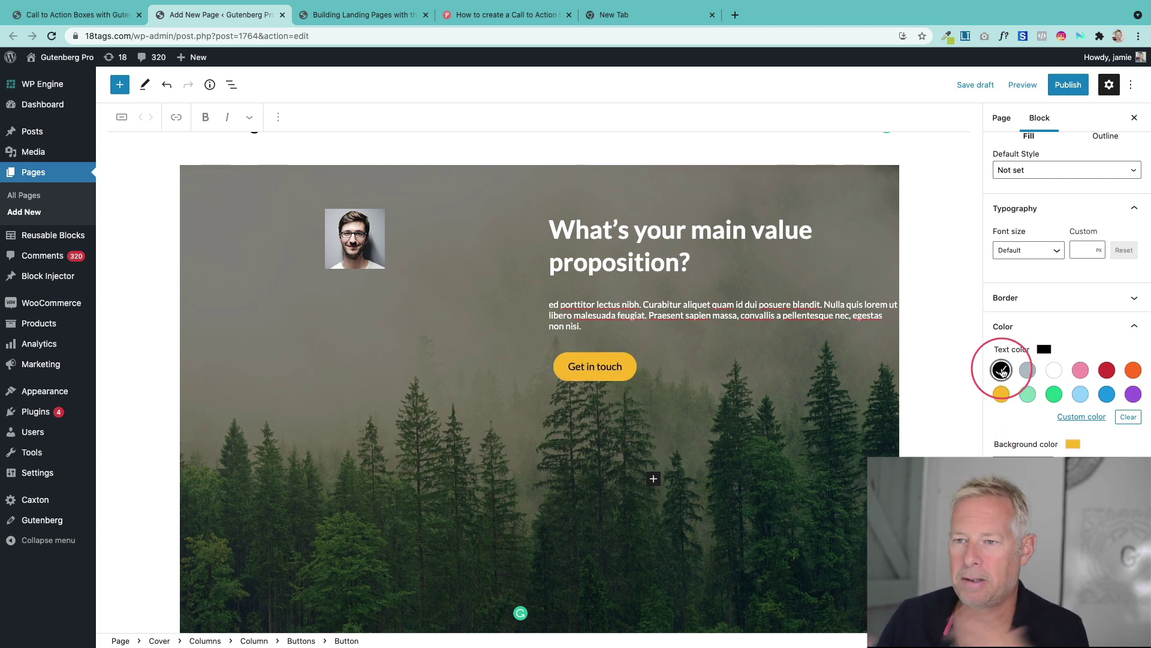
# Publish the page and compare its live version with the example CTA on the Call to Action Boxes page
pyautogui.click(1060, 86)
pyautogui.click(1058, 85)
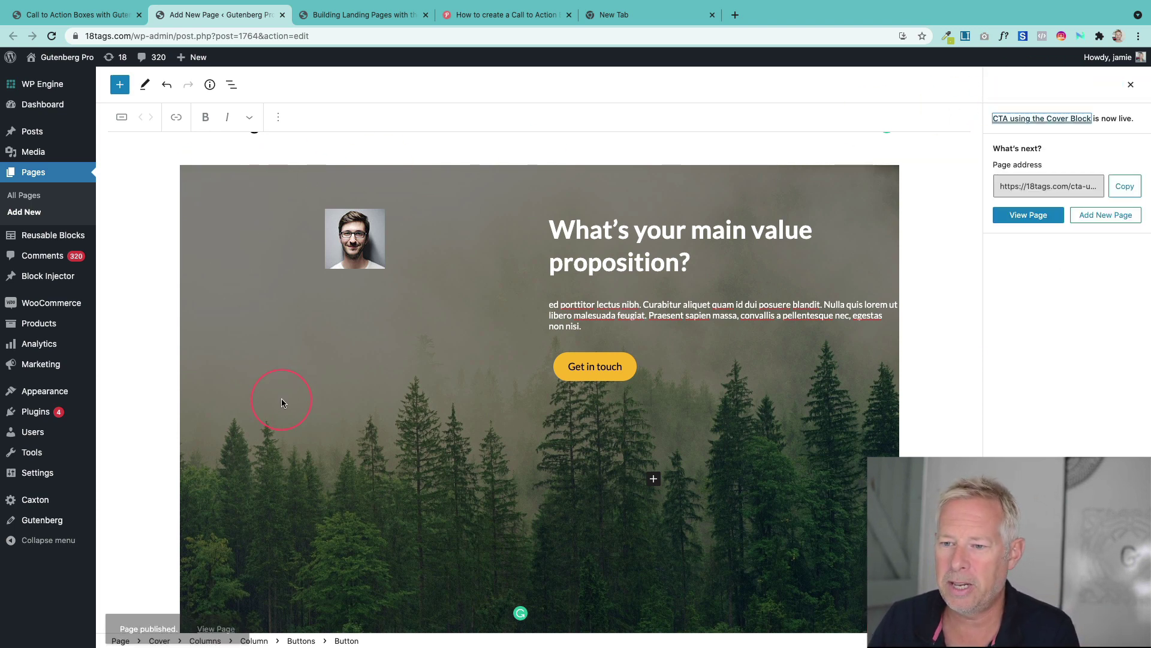
pyautogui.click(227, 604)
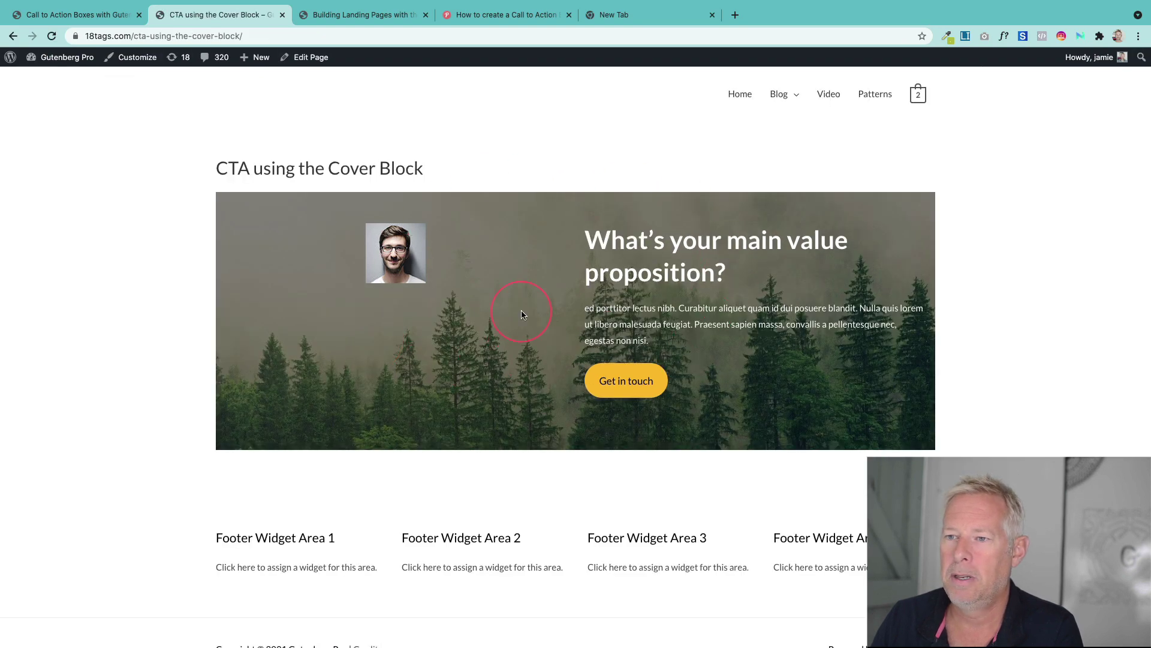
pyautogui.click(98, 26)
pyautogui.click(221, 16)
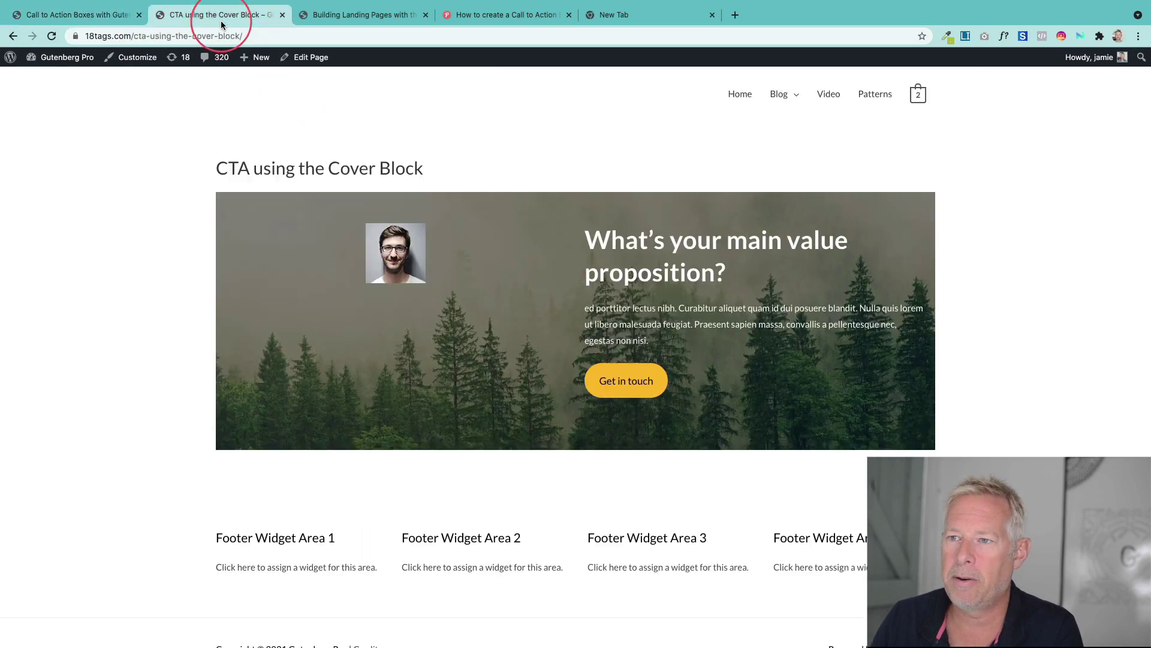
# Reopen the page for editing, align the portrait's column vertically to the middle and update the page
pyautogui.click(307, 58)
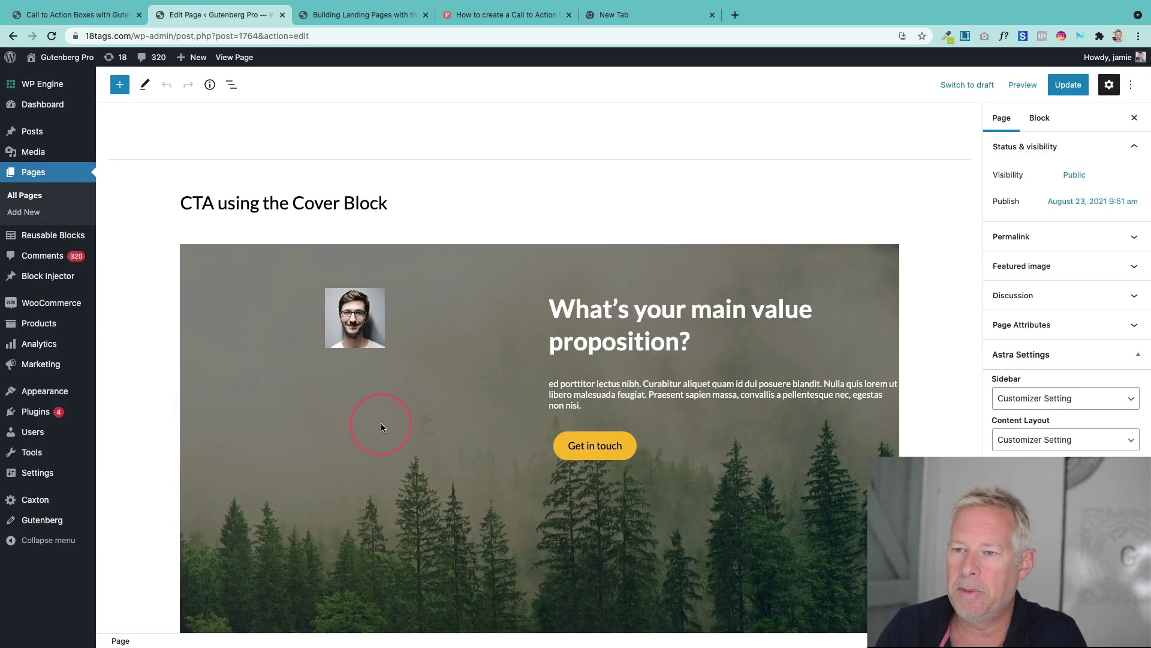
pyautogui.click(380, 422)
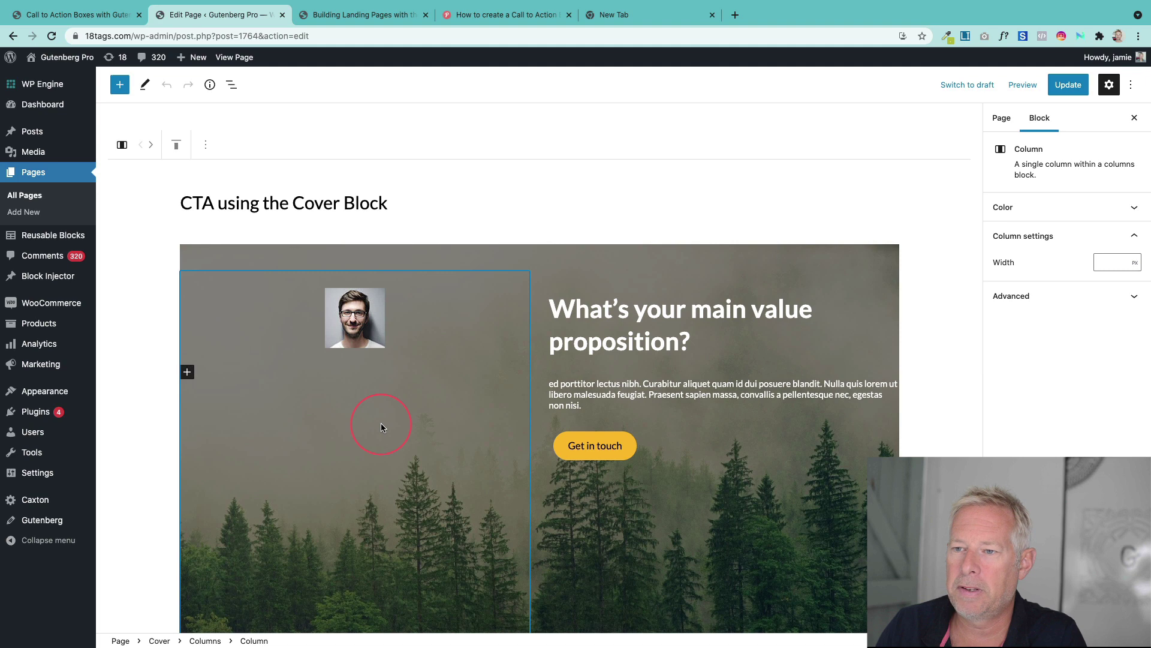
pyautogui.click(176, 146)
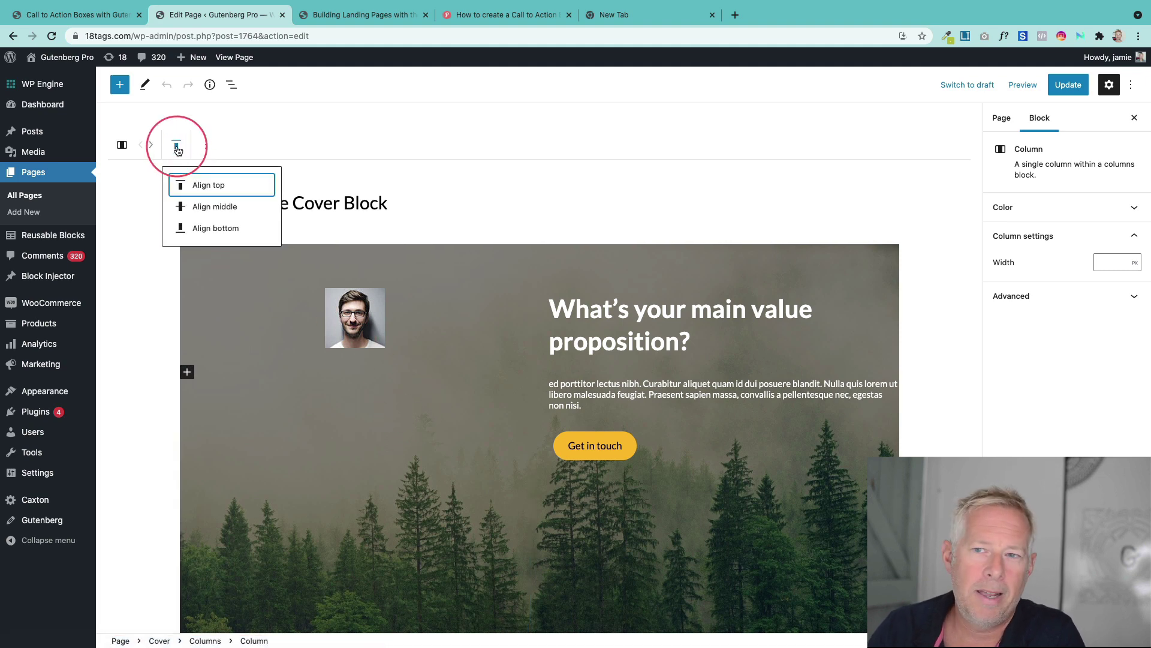
pyautogui.click(236, 206)
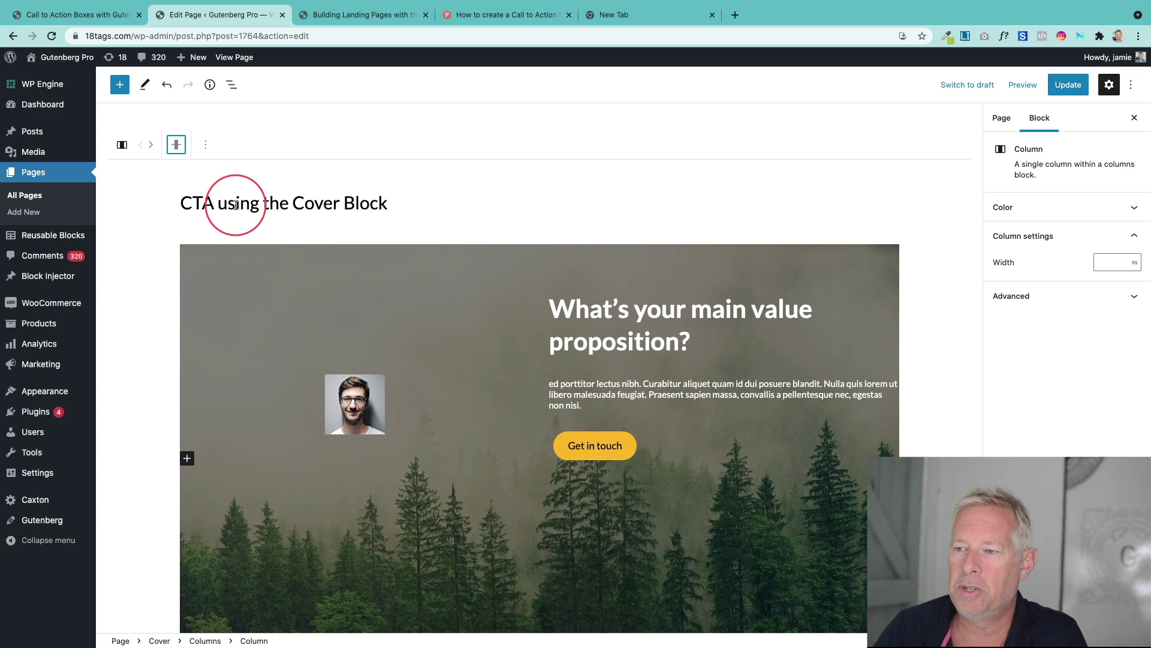
pyautogui.click(1068, 85)
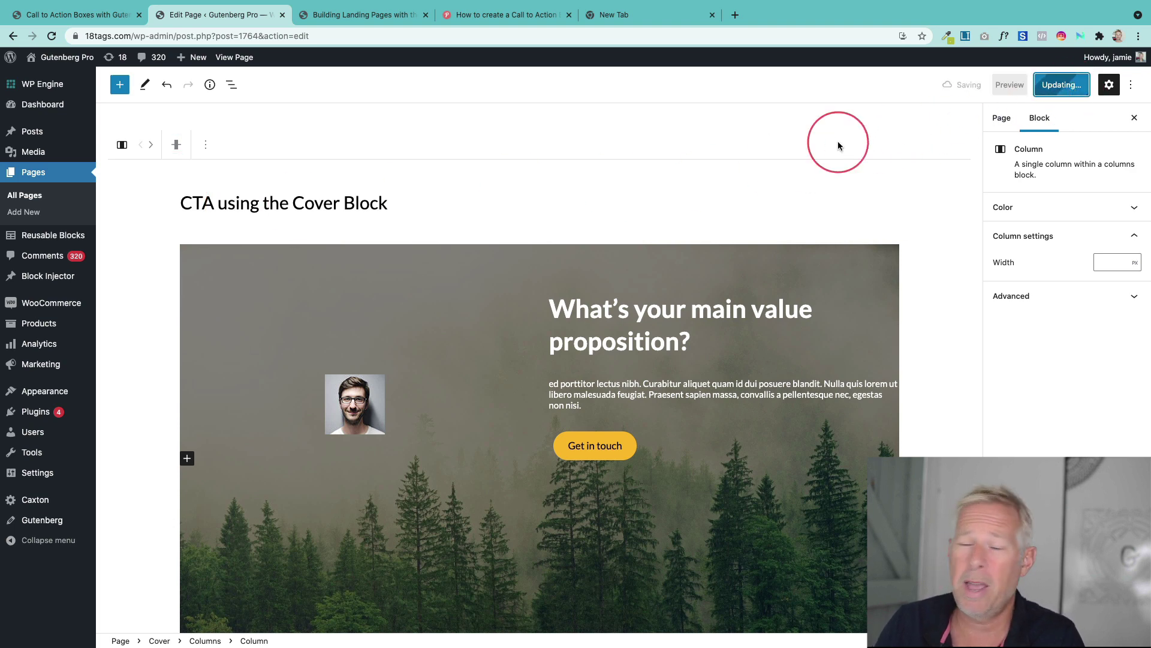
# View the updated live page and check the portrait's vertical position against the example CTA
pyautogui.click(237, 57)
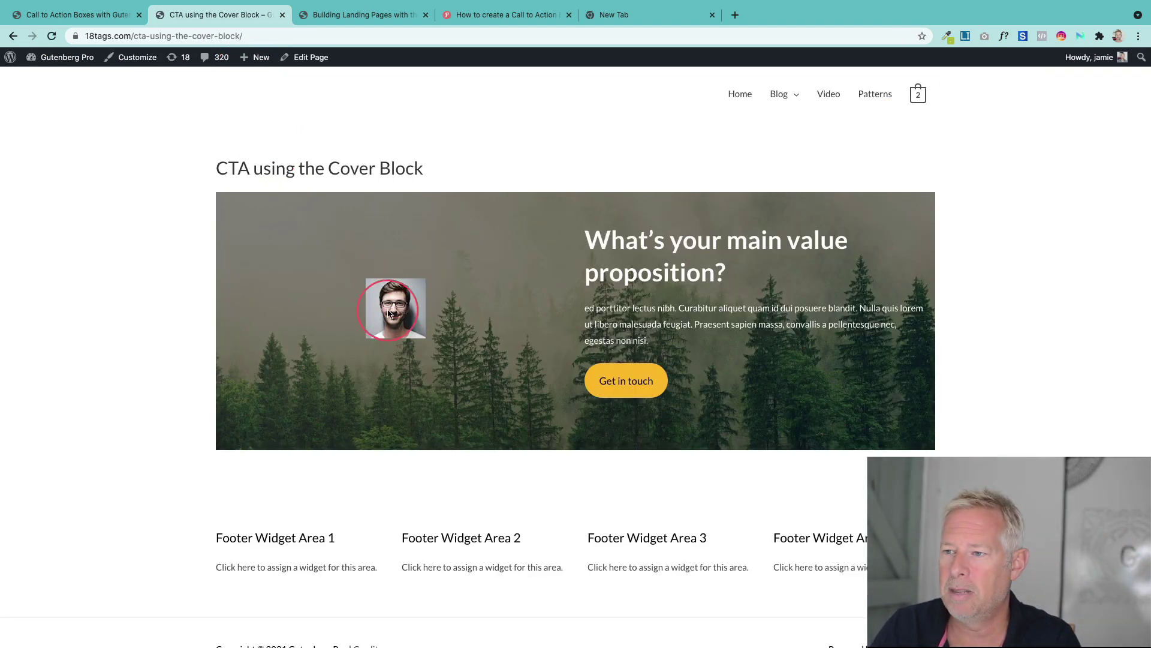
pyautogui.click(54, 15)
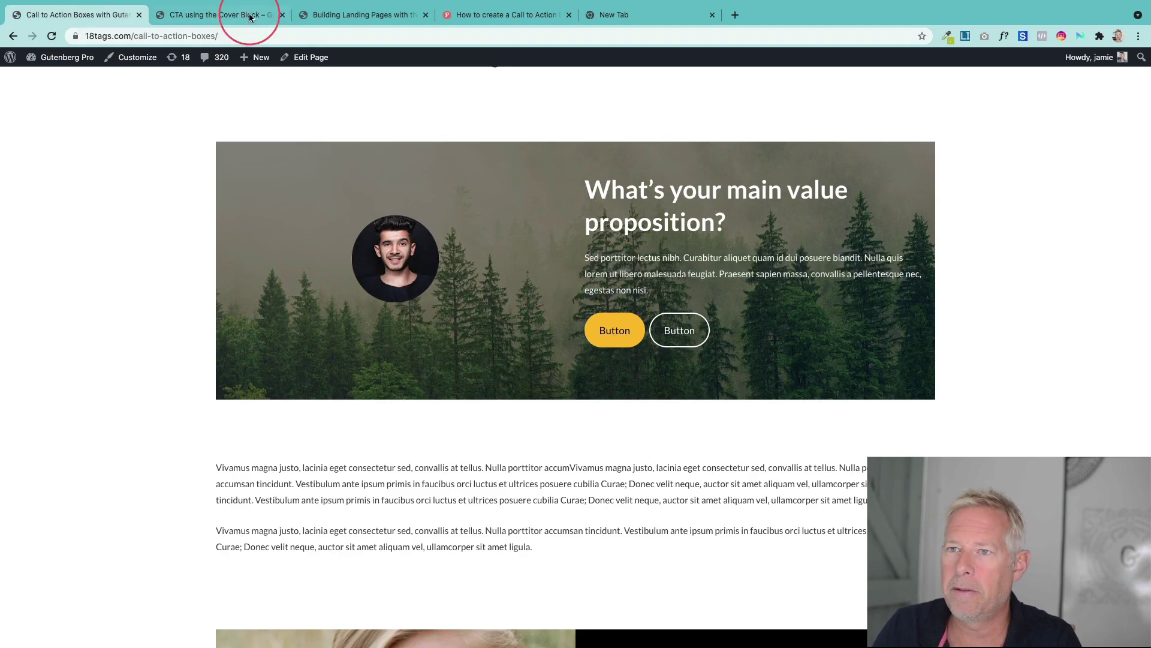
pyautogui.click(223, 14)
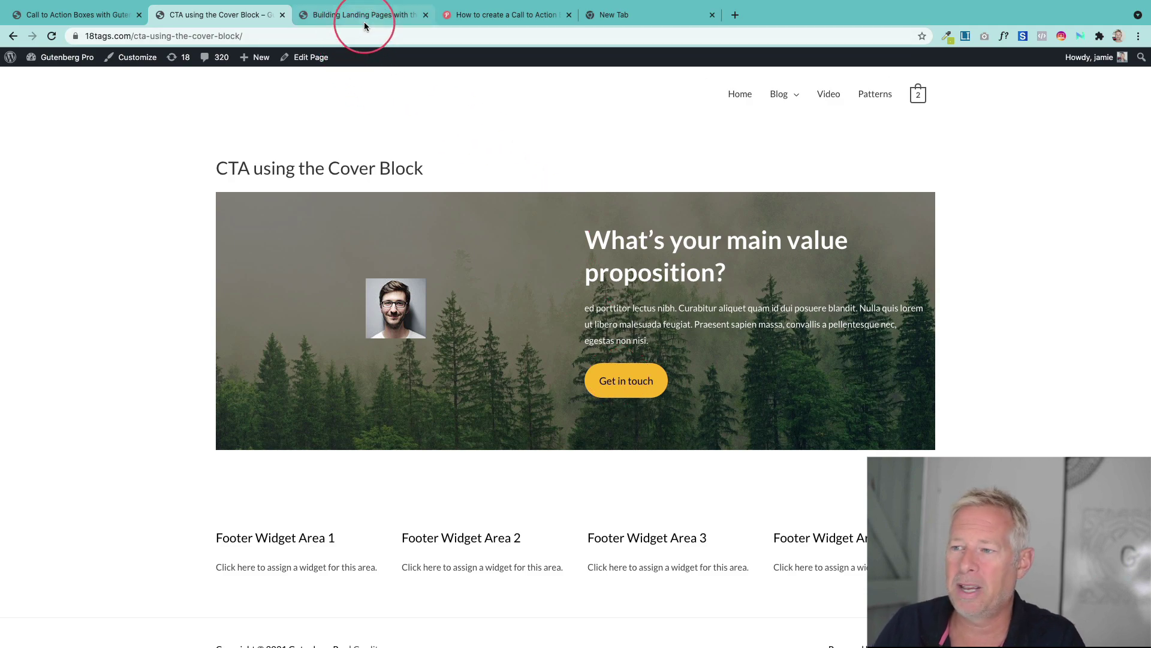
# Review the CTA box designs and the Columns Block structure in the "How to create a Call to Action Box" article
pyautogui.click(467, 17)
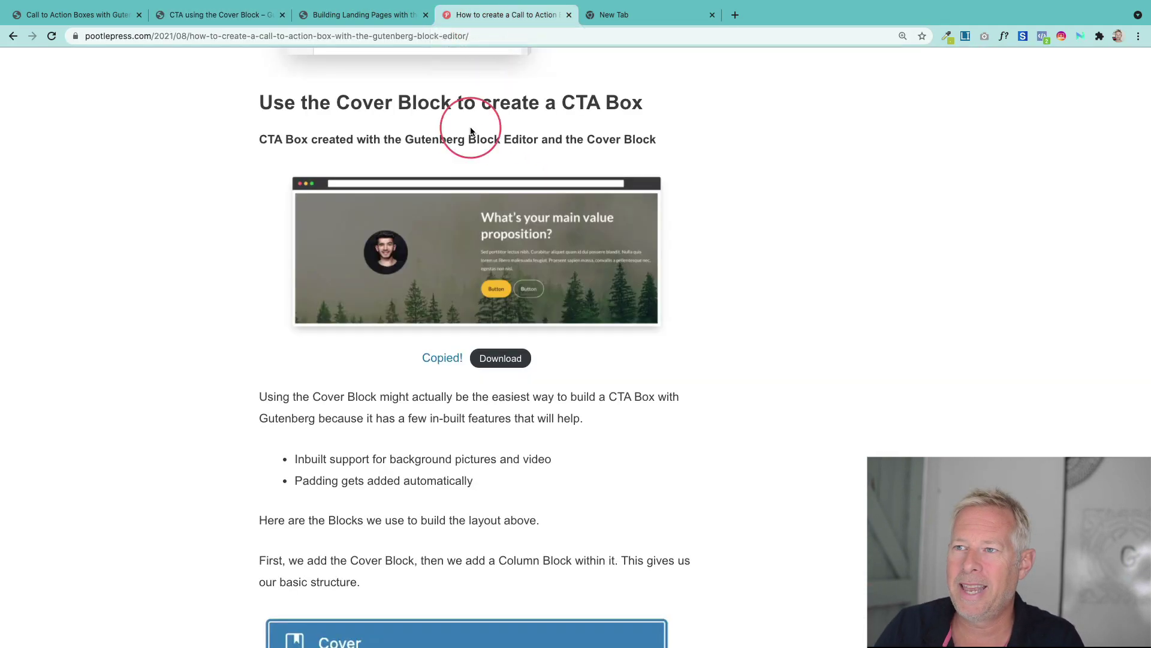
pyautogui.scroll(-15, 462, 249)
pyautogui.scroll(20, 621, 408)
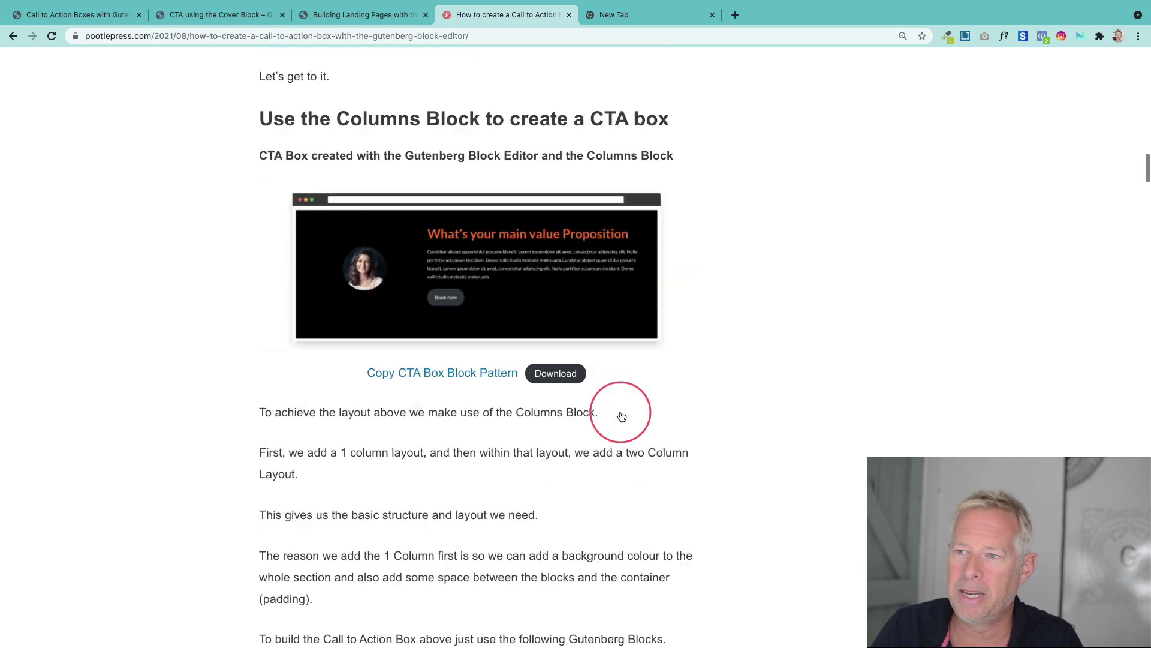
pyautogui.scroll(-3, 630, 360)
pyautogui.scroll(-10, 631, 416)
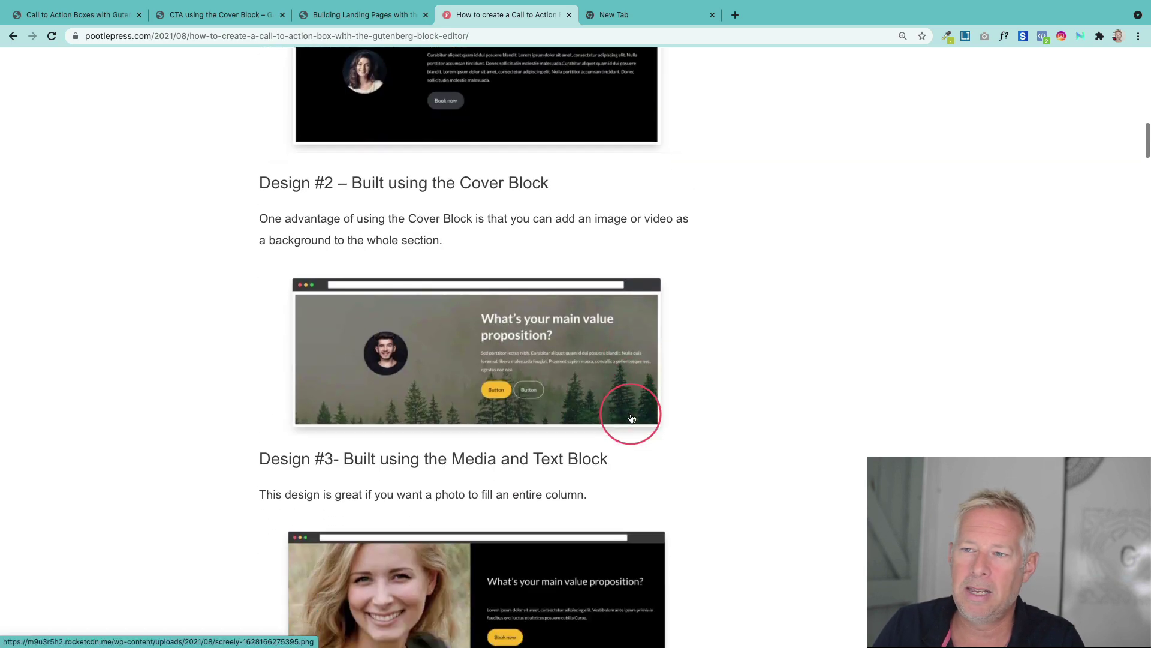
pyautogui.scroll(-14, 638, 418)
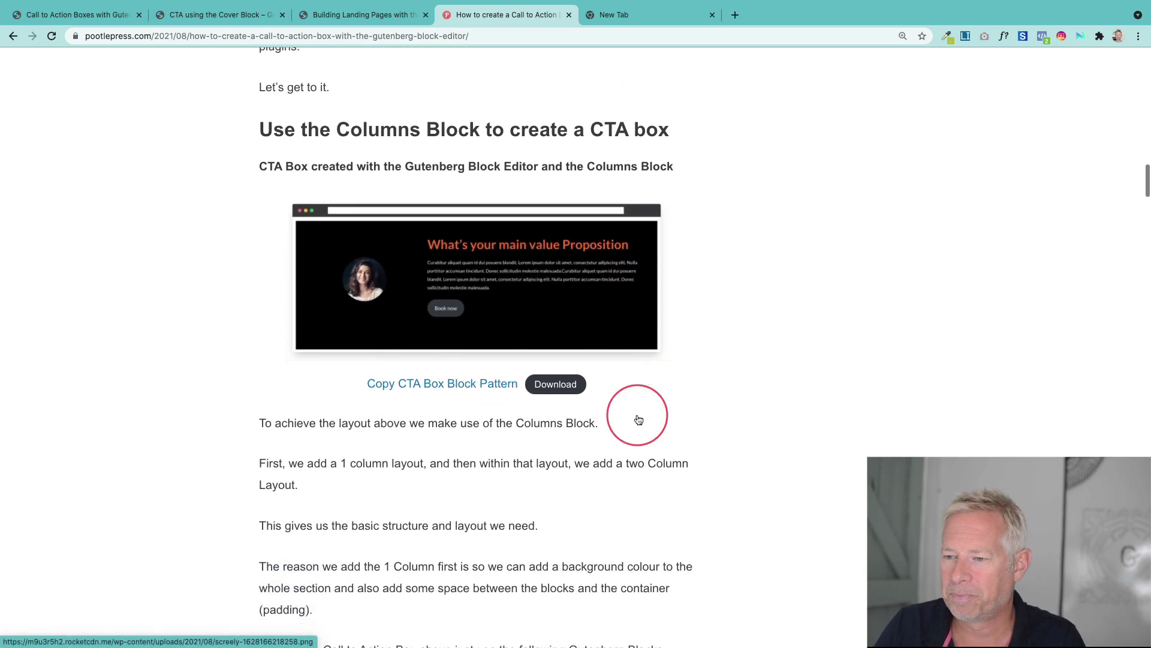
pyautogui.scroll(-3, 639, 421)
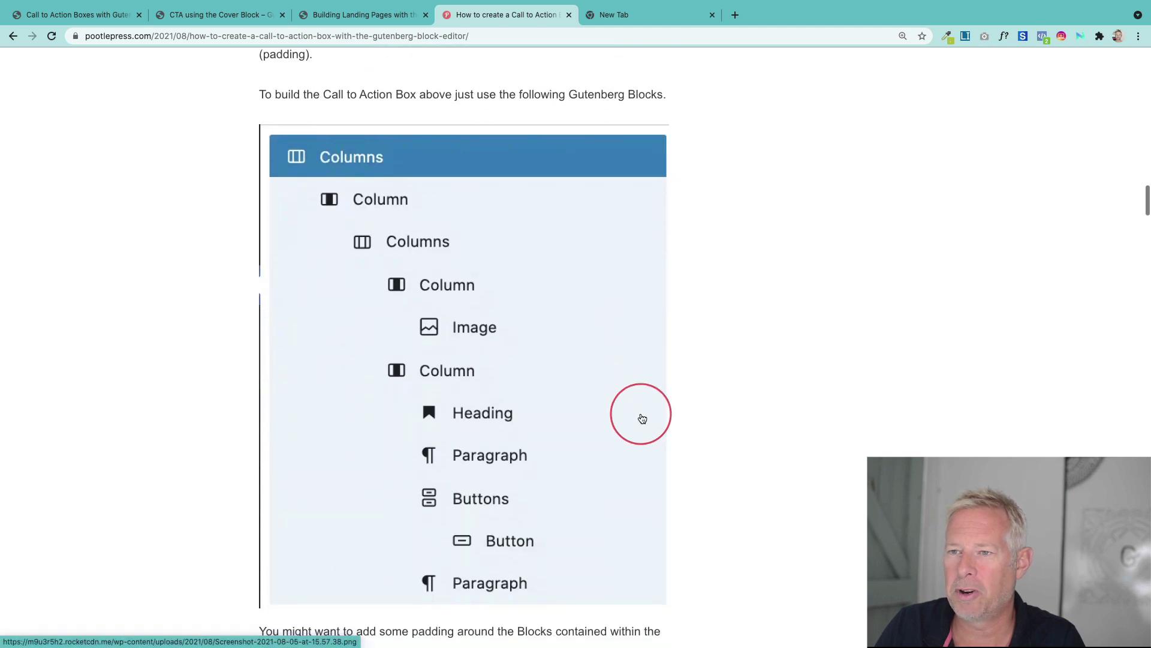
# Review the article's CSS padding instructions for the Columns Block and the block structure of the Cover Block CTA
pyautogui.scroll(-15, 517, 325)
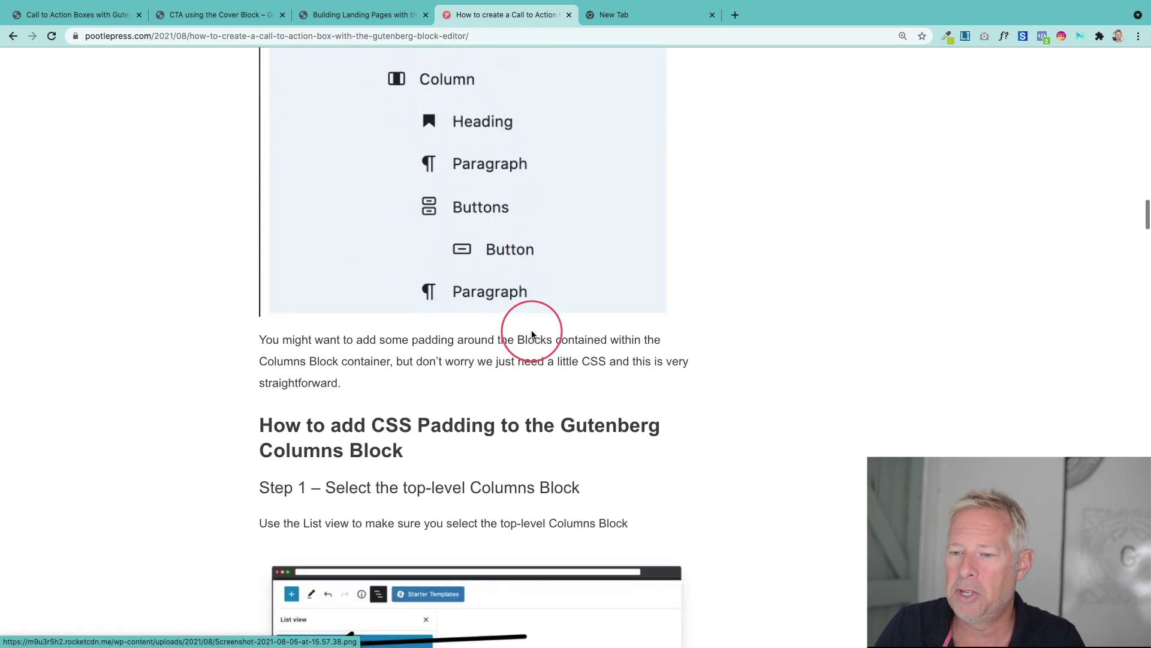
pyautogui.scroll(-15, 534, 336)
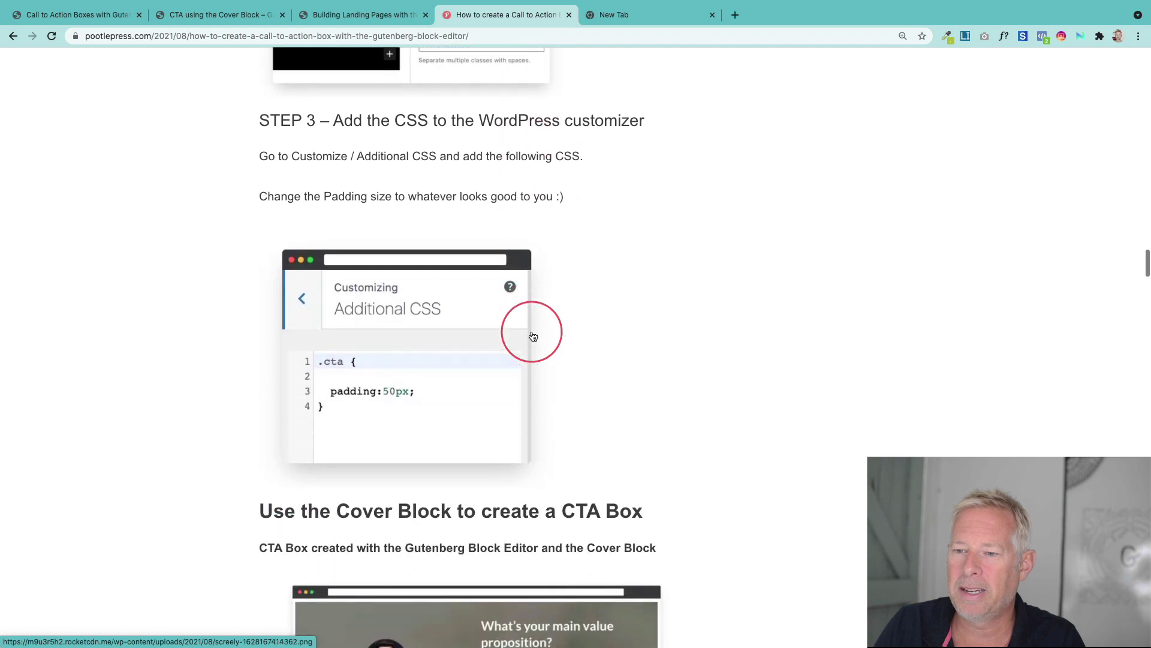
pyautogui.scroll(-9, 532, 335)
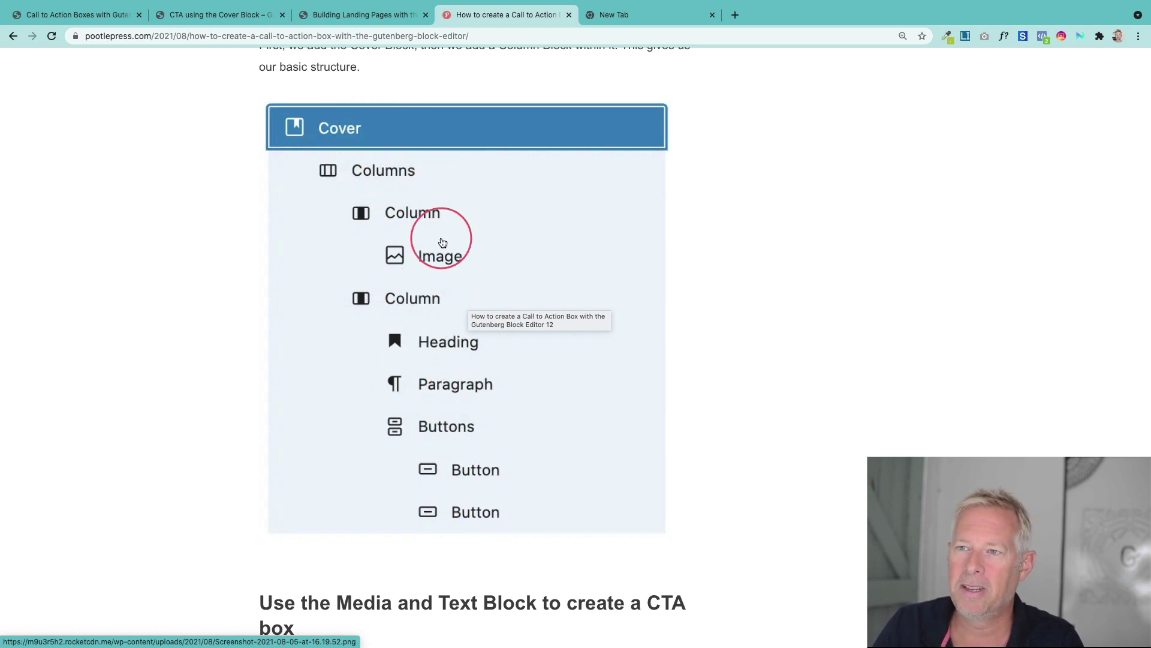
# Reopen the Cover Block CTA page for editing and examine its nested block structure in the list view, starting from the Cover block
pyautogui.click(92, 21)
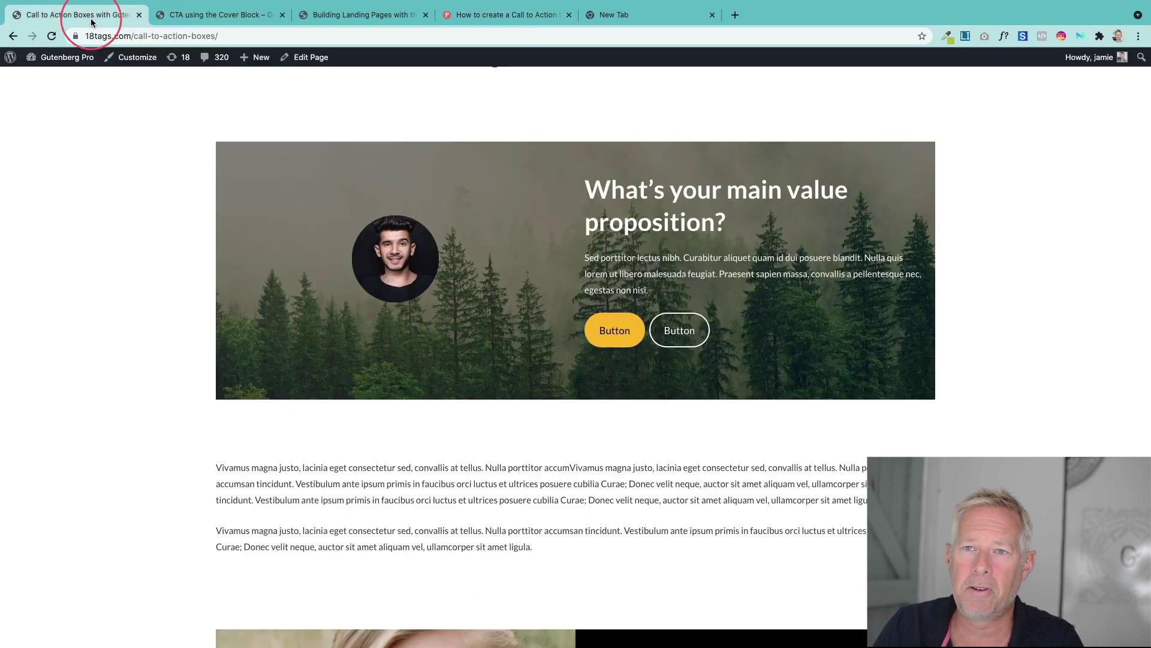
pyautogui.click(210, 18)
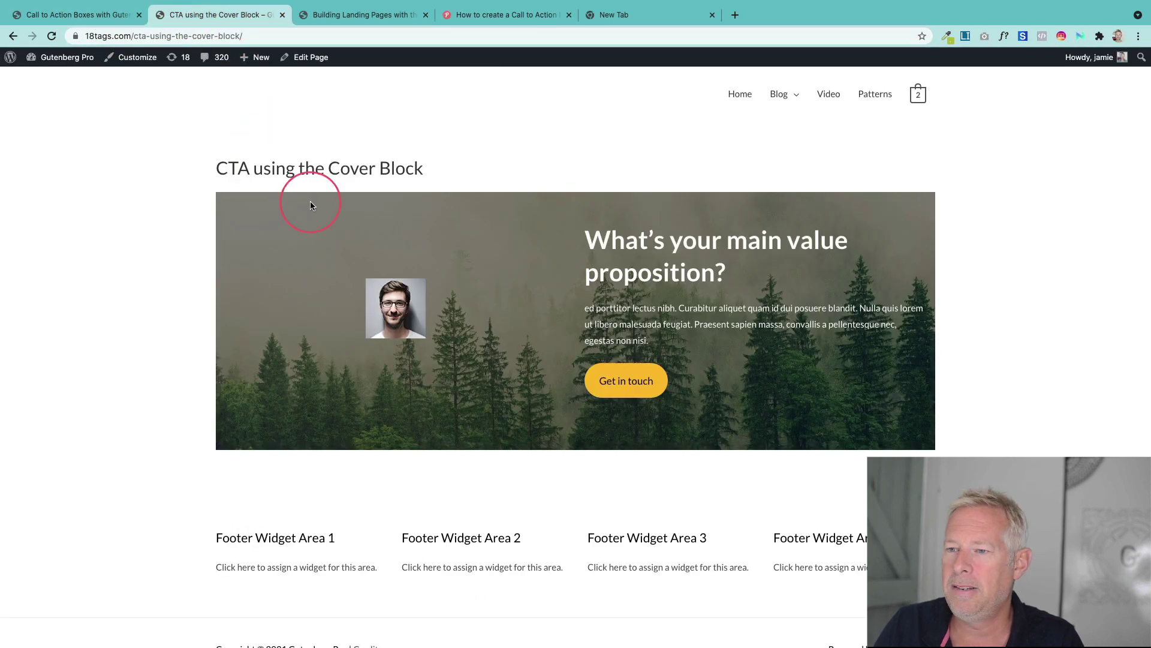
pyautogui.click(303, 57)
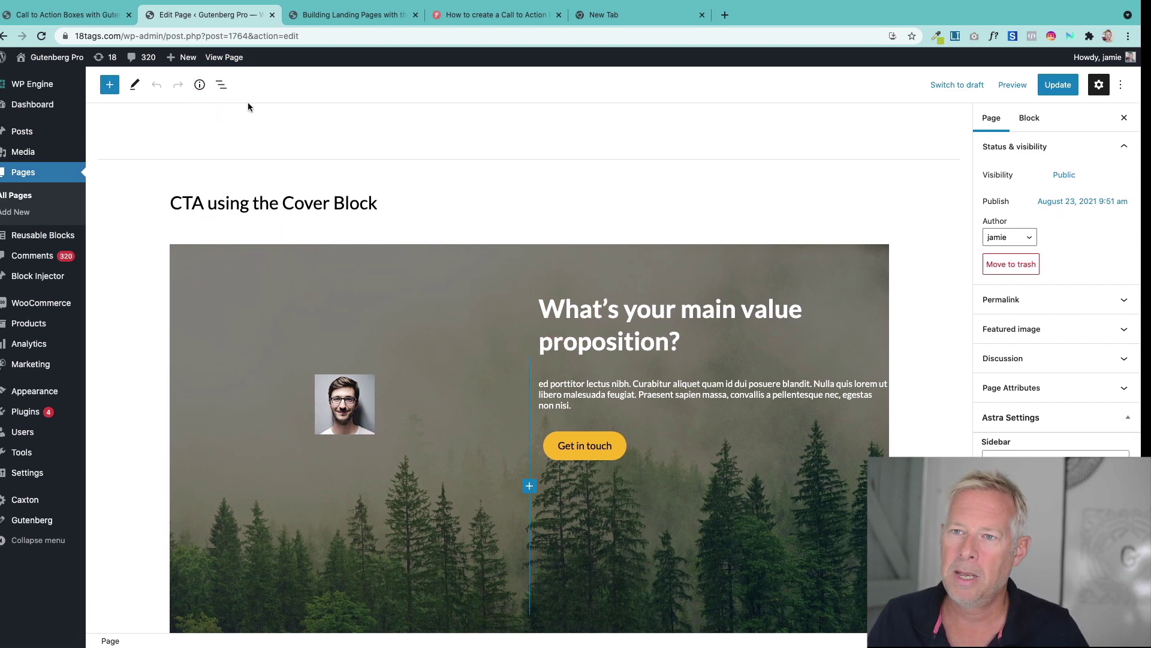
pyautogui.click(220, 84)
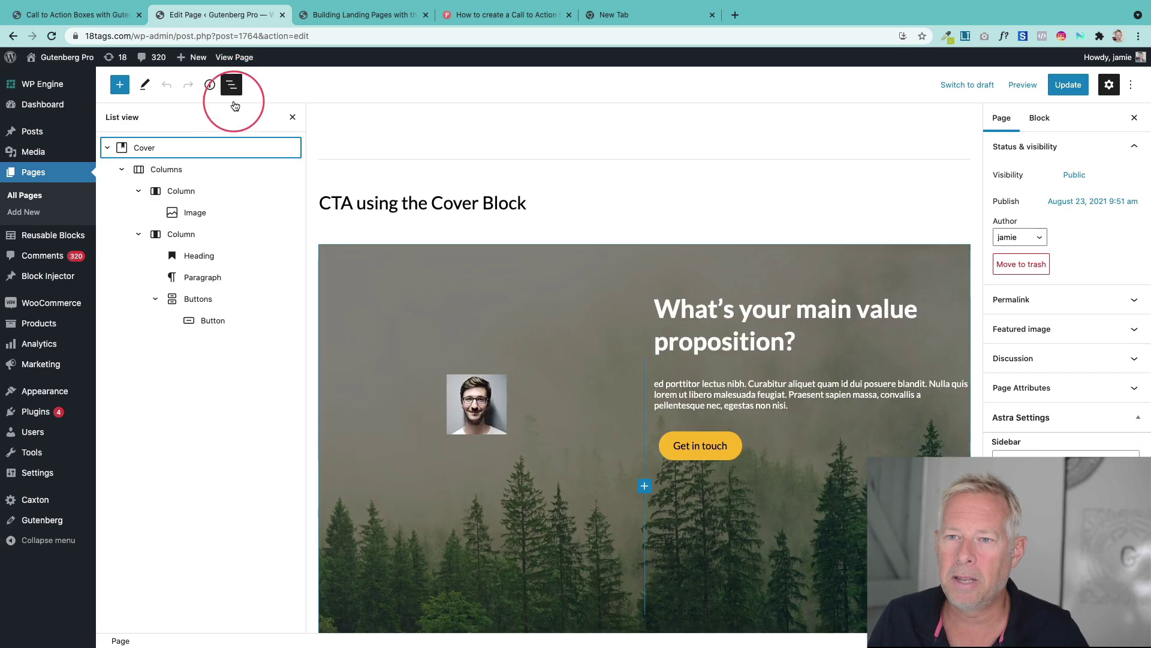
pyautogui.click(170, 151)
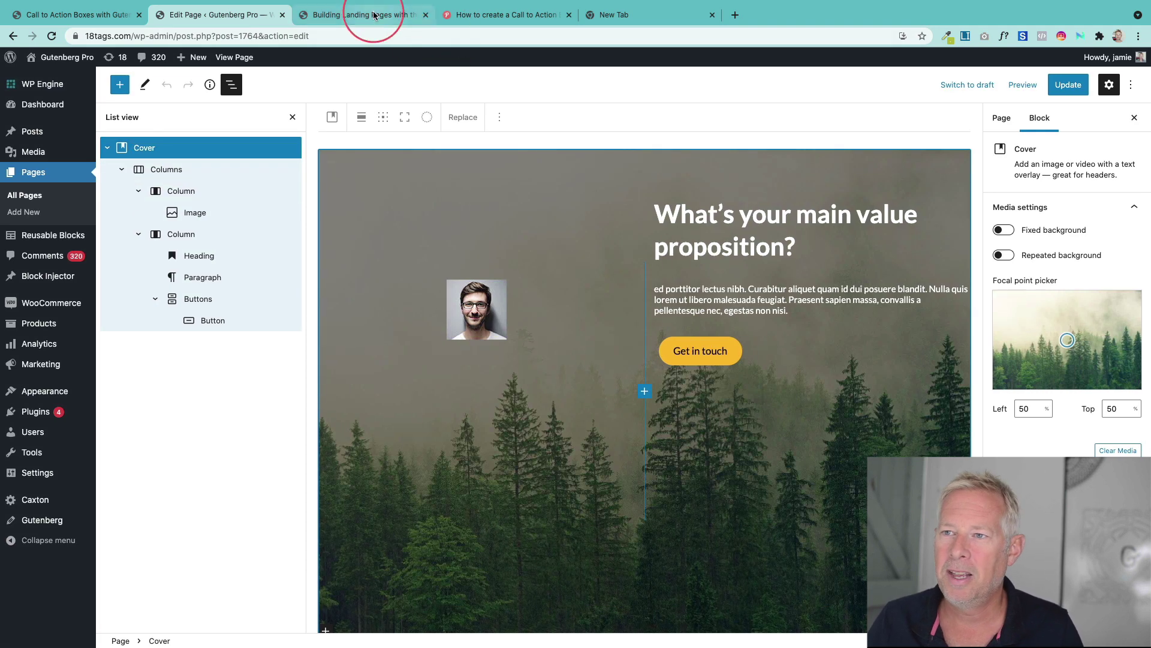
# View the example Media and Text CTA, and insert a Media & Text block on the "CTA using the Media and Text Block" page
pyautogui.click(90, 14)
pyautogui.scroll(-8, 251, 222)
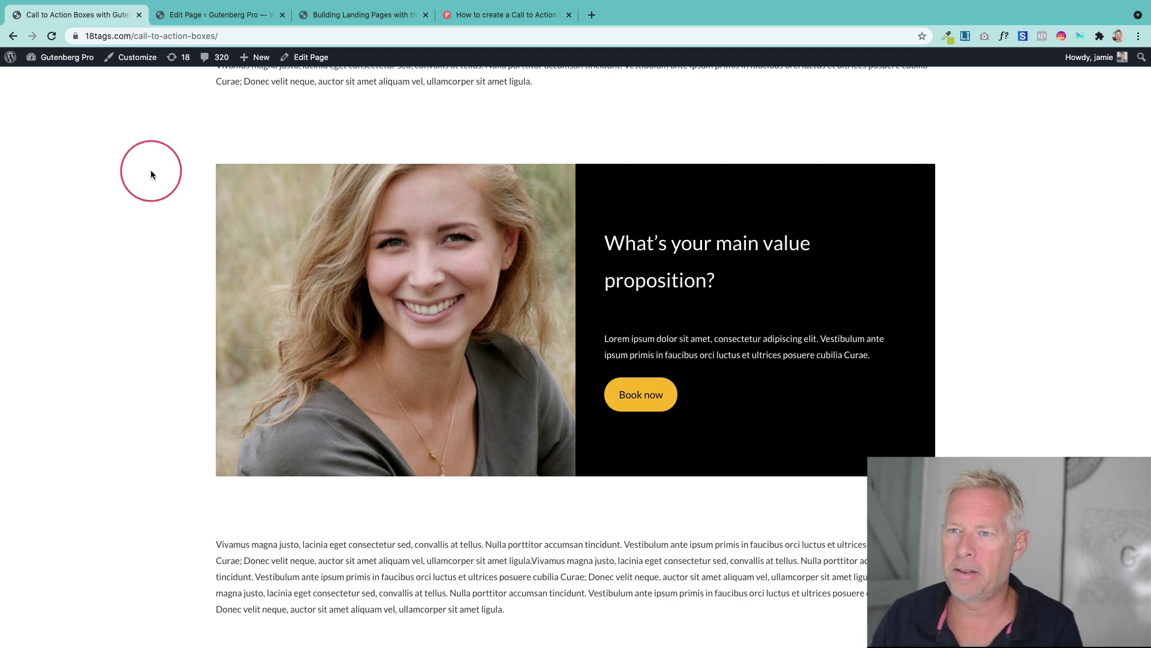
pyautogui.click(182, 18)
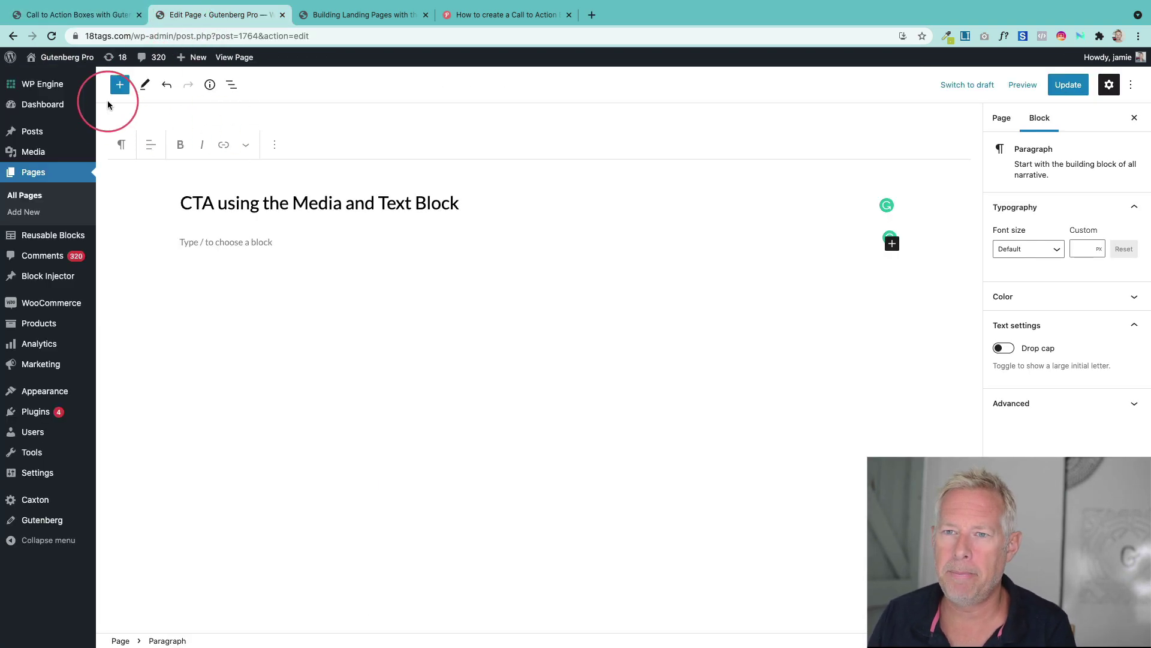
pyautogui.click(120, 84)
pyautogui.write('media')
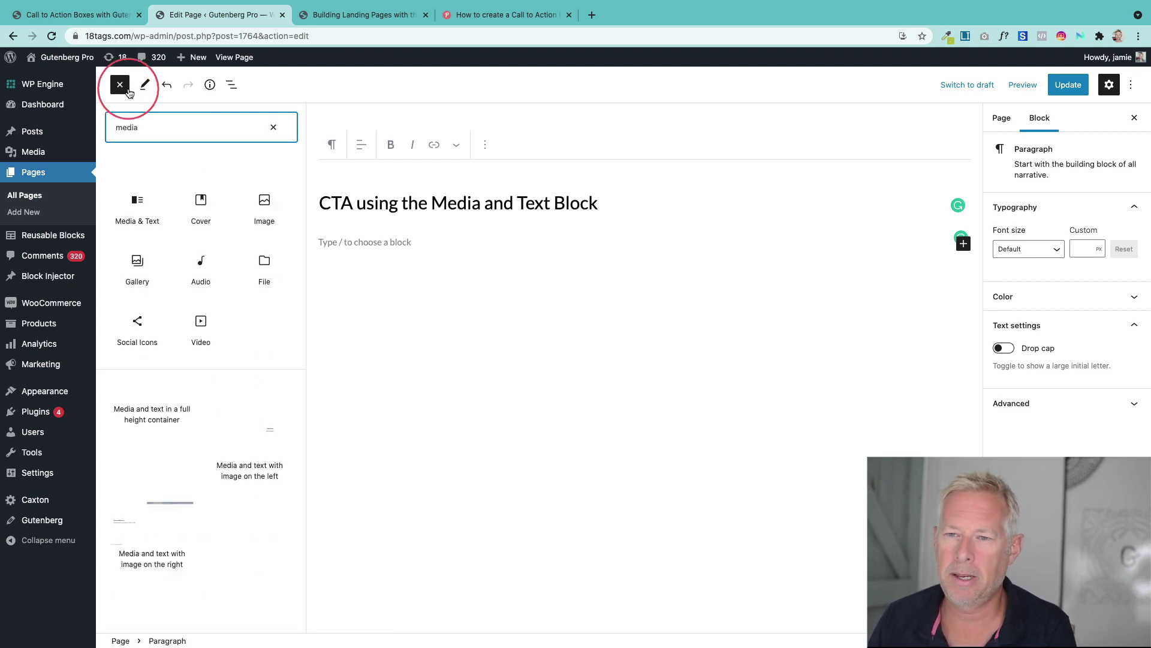
pyautogui.moveTo(128, 198)
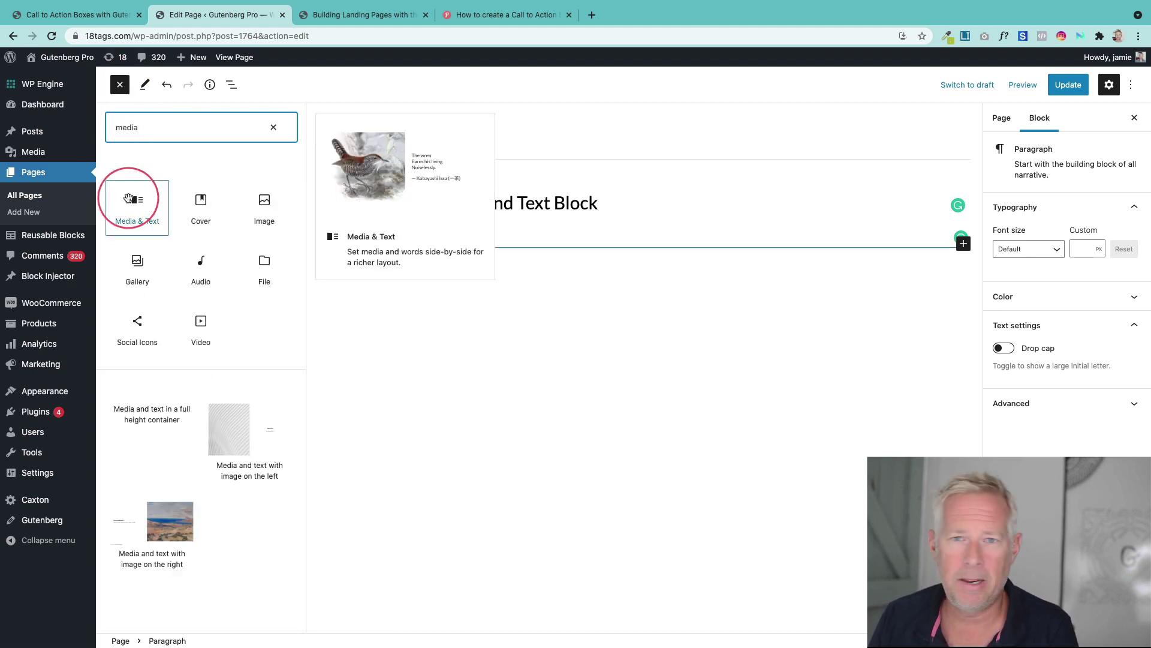
pyautogui.click(128, 198)
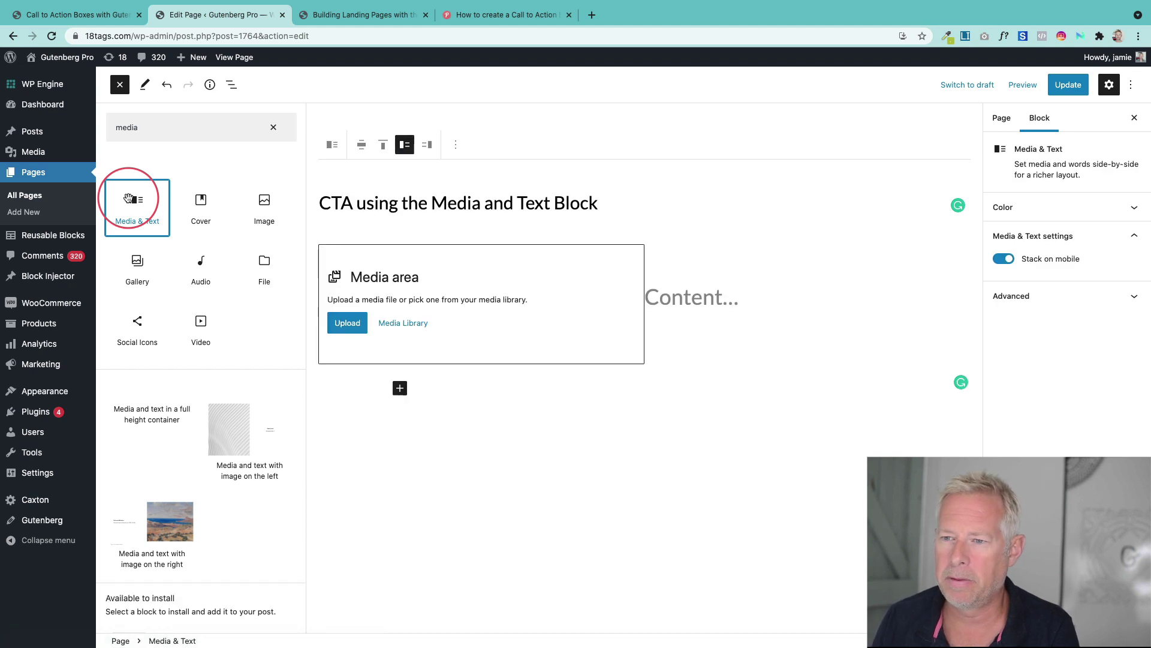
# Fill the block's media area with woman-portrait-model-657753.jpg from the media library
pyautogui.click(413, 322)
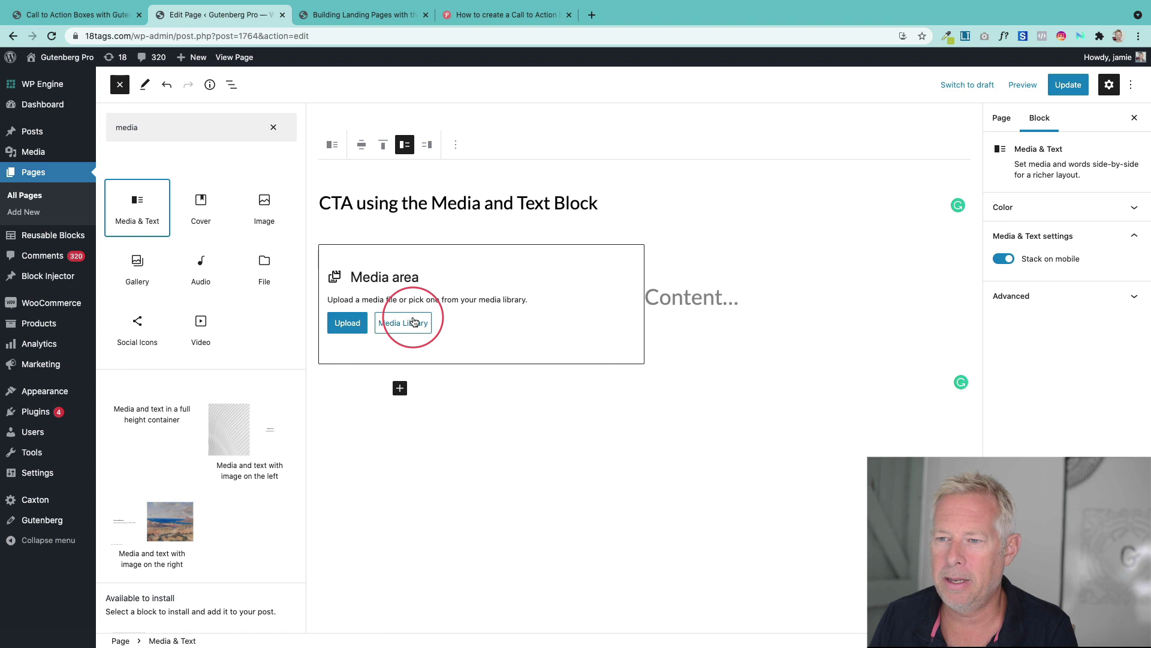
pyautogui.click(258, 322)
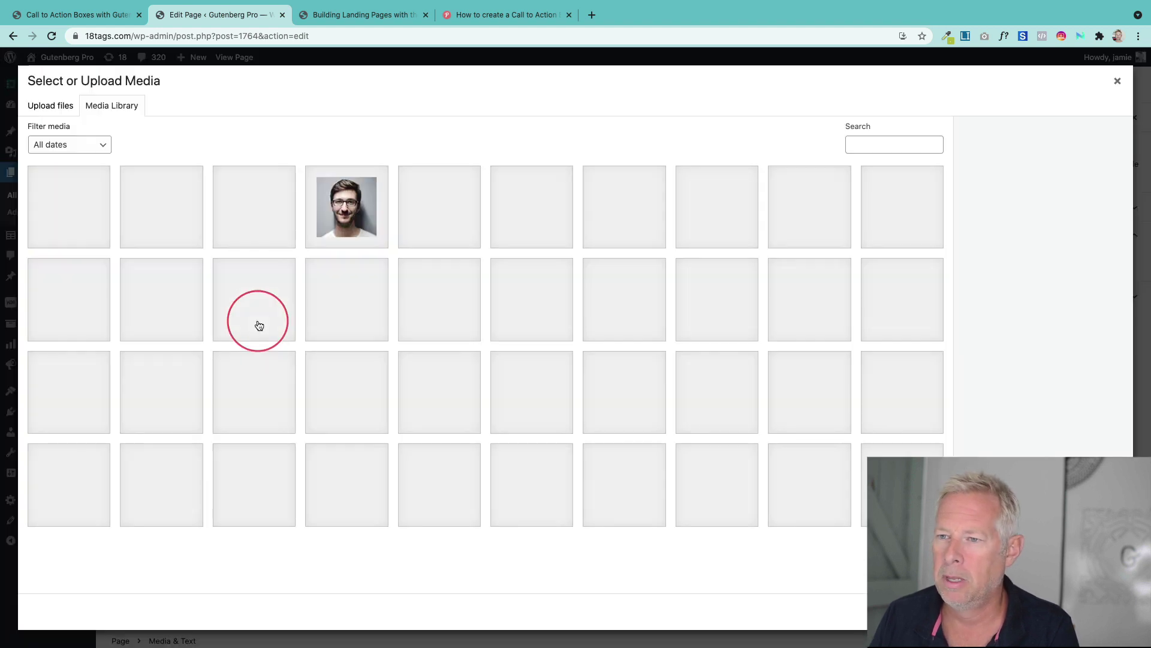
pyautogui.click(93, 225)
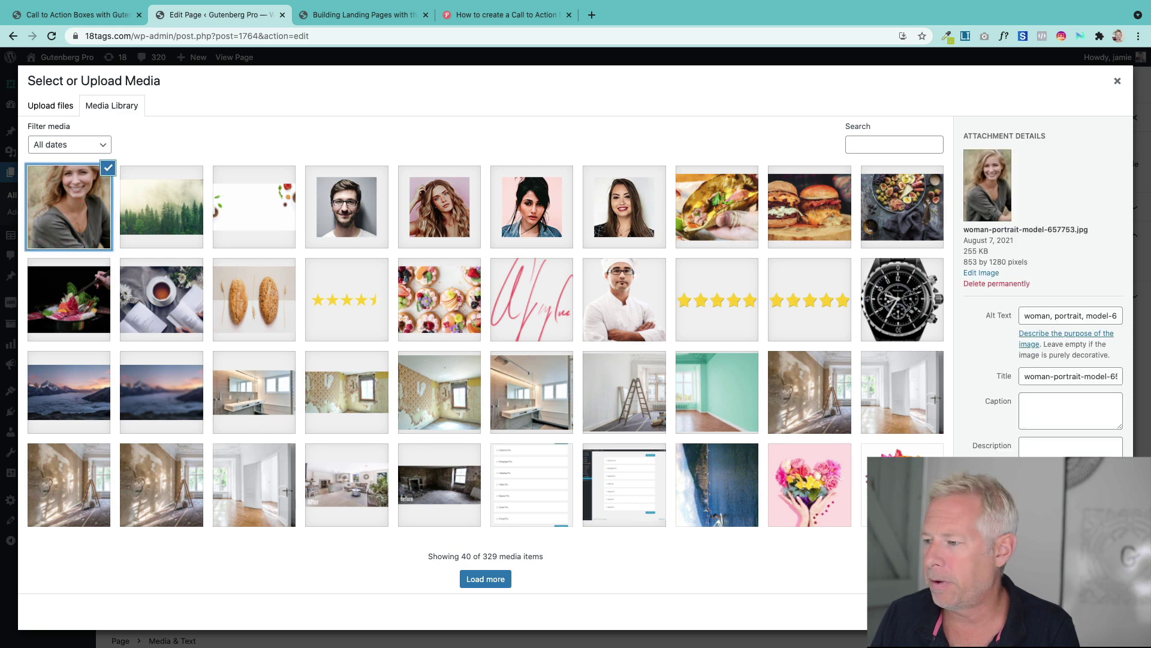
pyautogui.click(1092, 611)
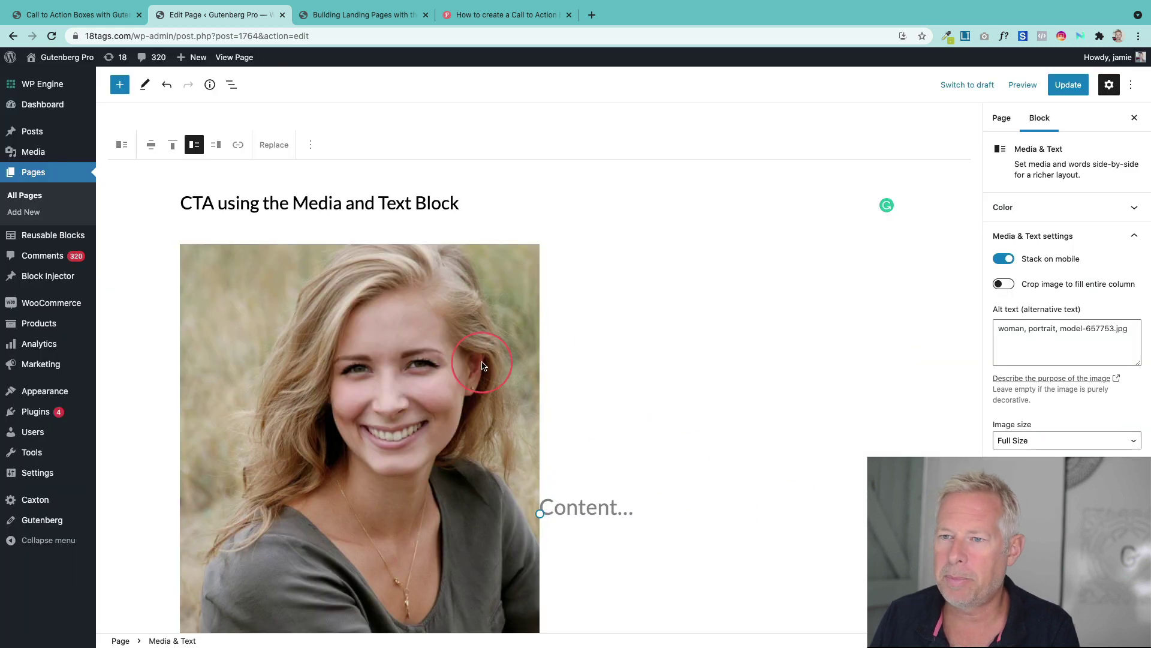
pyautogui.scroll(-3, 483, 366)
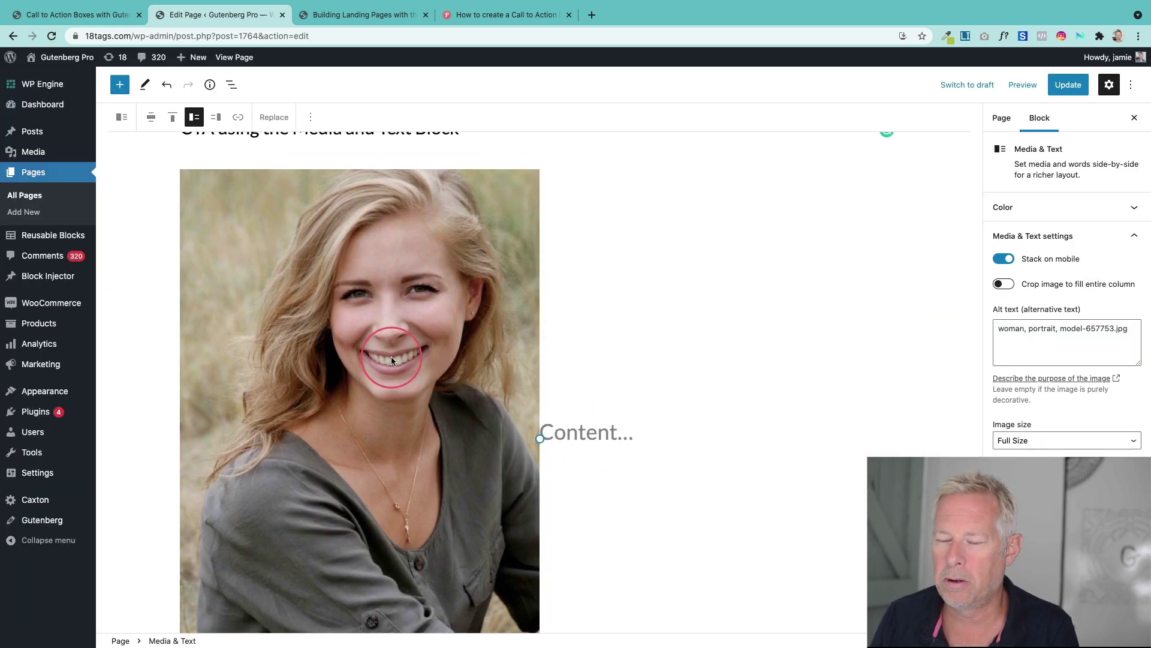
# Copy the heading "What's your main value proposition?" from the example CTA into the Media & Text block's content area
pyautogui.click(125, 20)
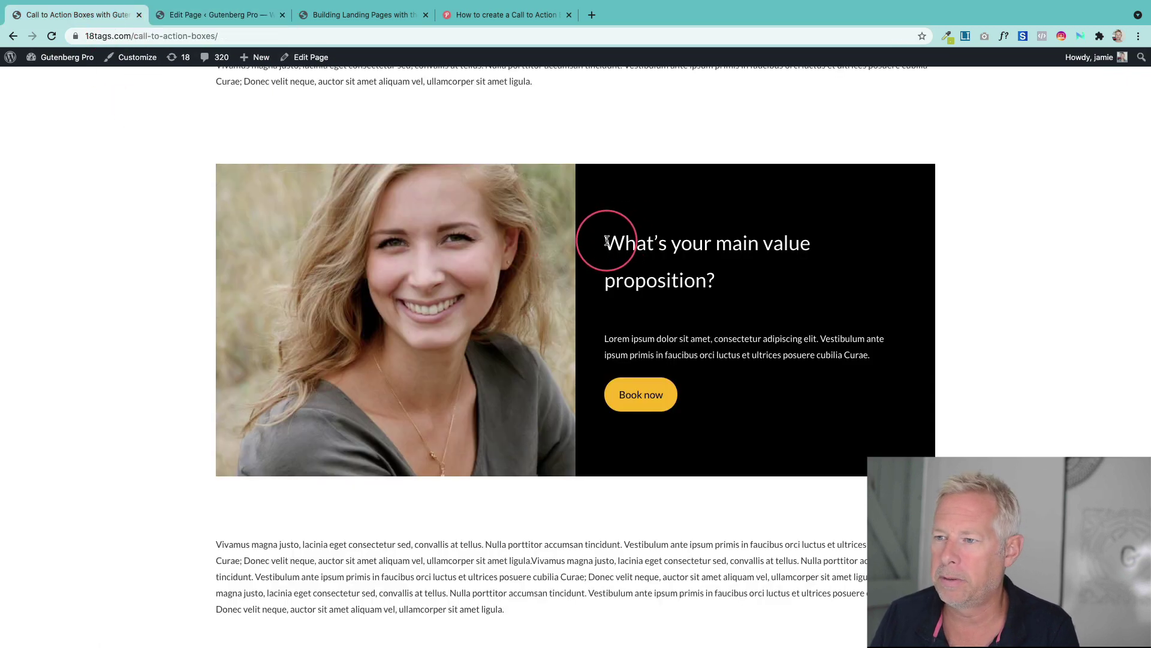
pyautogui.moveTo(606, 242); pyautogui.dragTo(774, 288)
pyautogui.press('super+c')
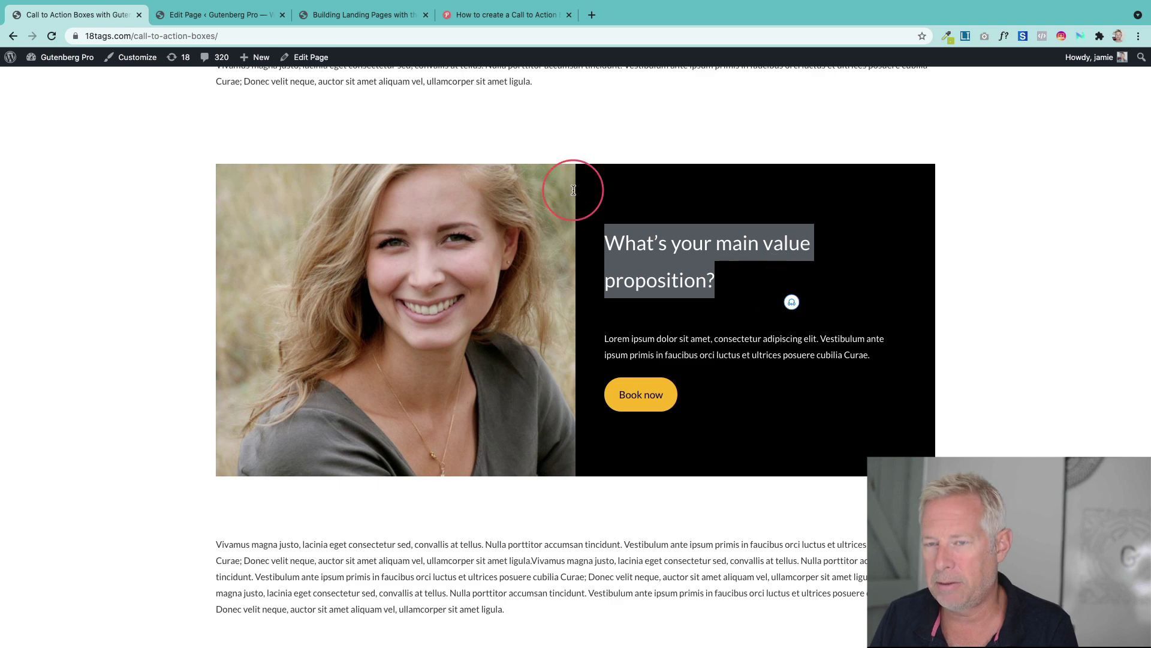
pyautogui.click(174, 14)
pyautogui.click(584, 432)
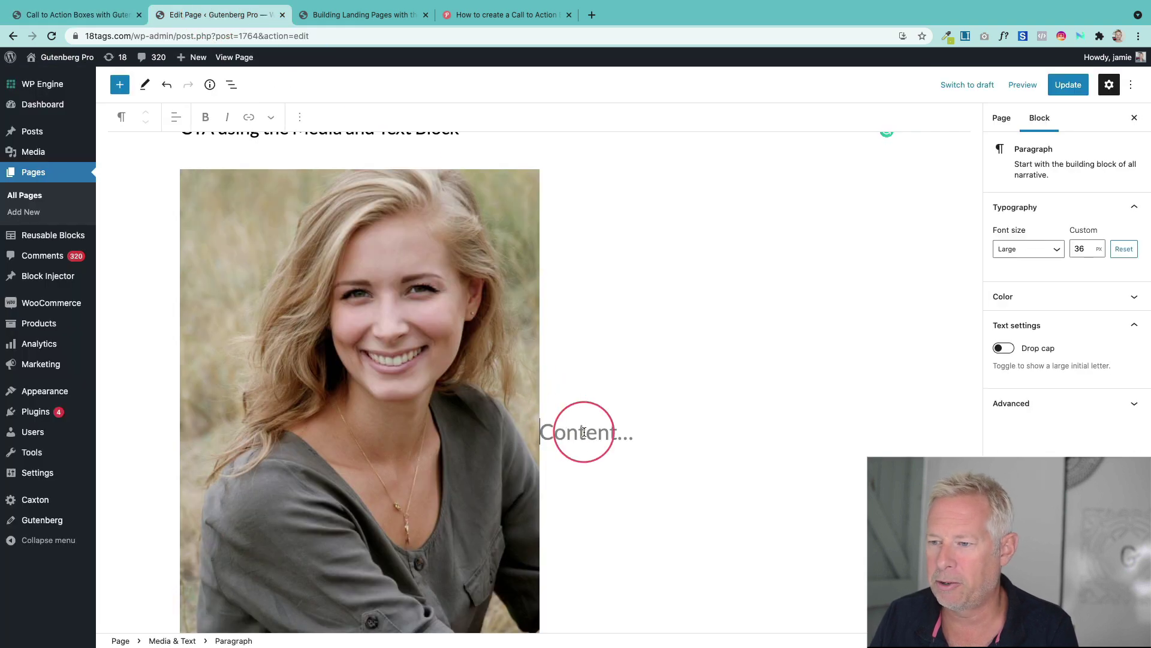
pyautogui.press('super+v')
pyautogui.scroll(-3, 703, 409)
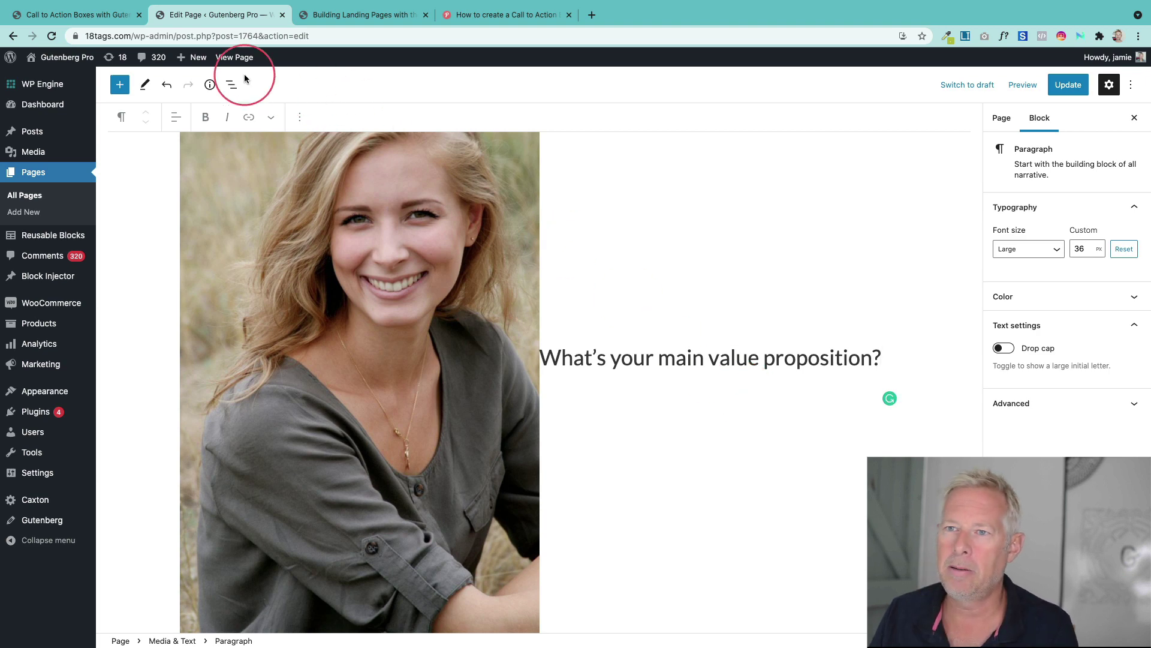
# Copy the example CTA's "Lorem ipsum dolor sit amet" paragraph into a new paragraph below the heading text
pyautogui.click(77, 19)
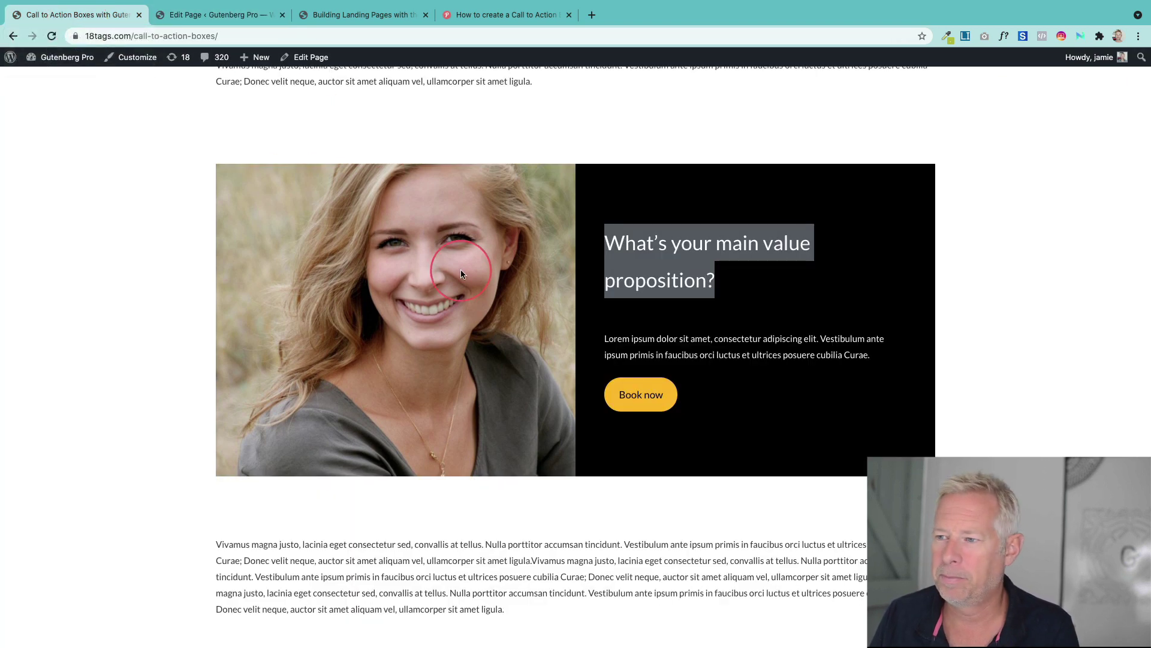
pyautogui.moveTo(604, 341); pyautogui.dragTo(885, 361)
pyautogui.press('super+c')
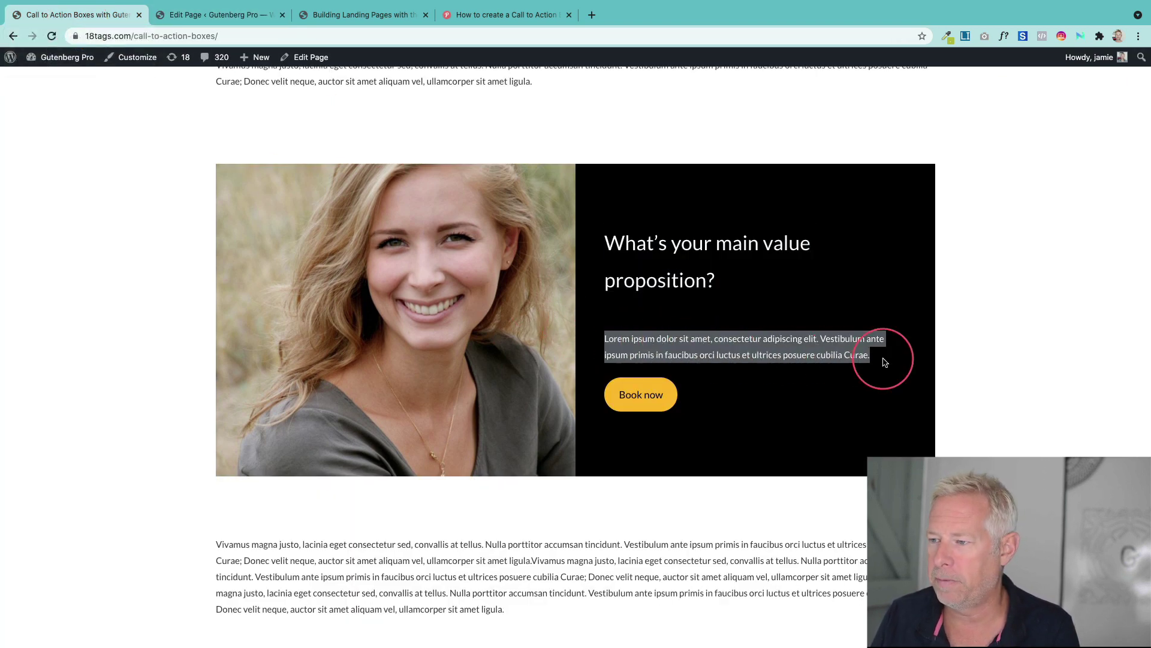
pyautogui.click(252, 17)
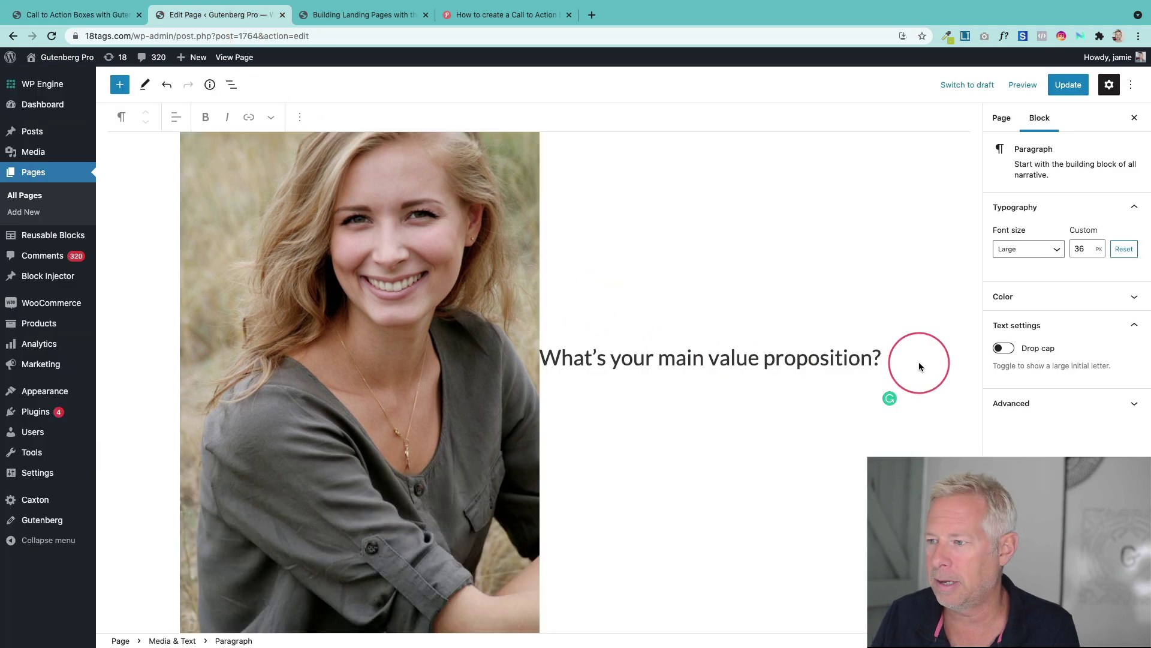
pyautogui.press('Return')
pyautogui.press('super+v')
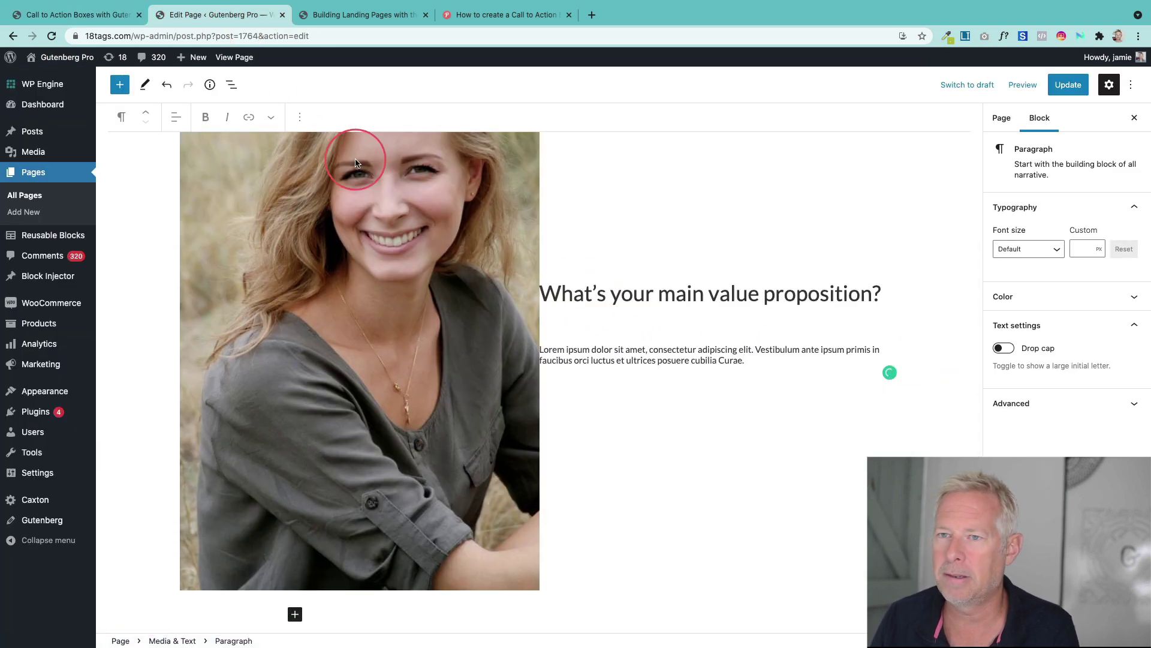
# Add a Buttons block below the paragraph and label its button "Get in touch"
pyautogui.press('Return')
pyautogui.write('/b')
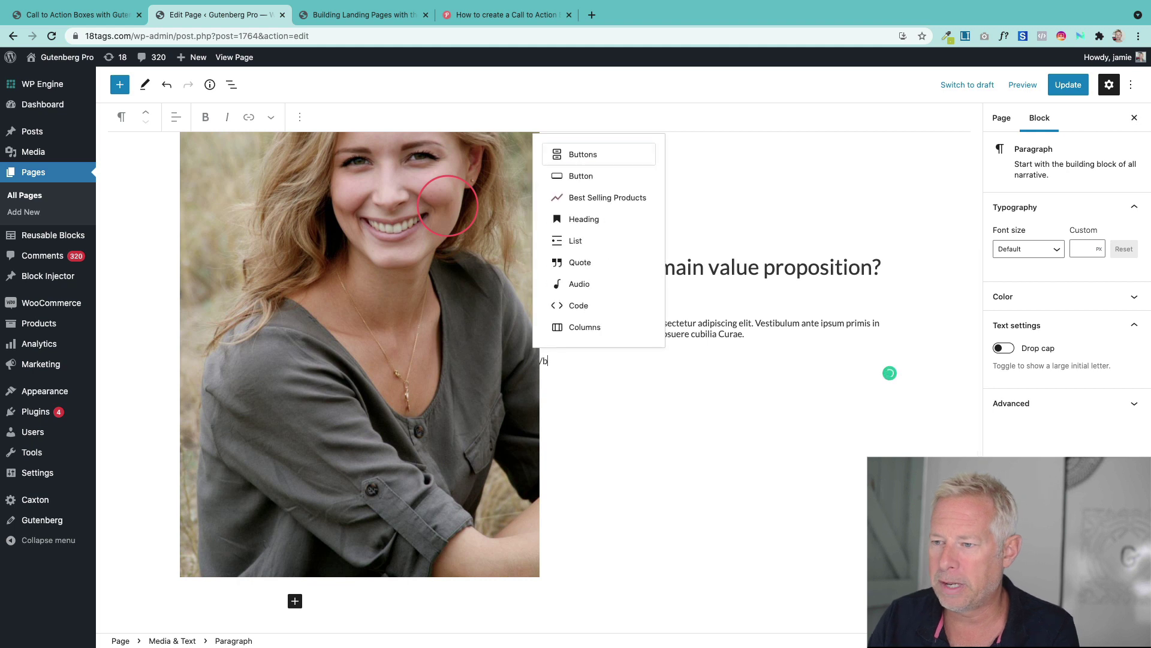
pyautogui.write('utton')
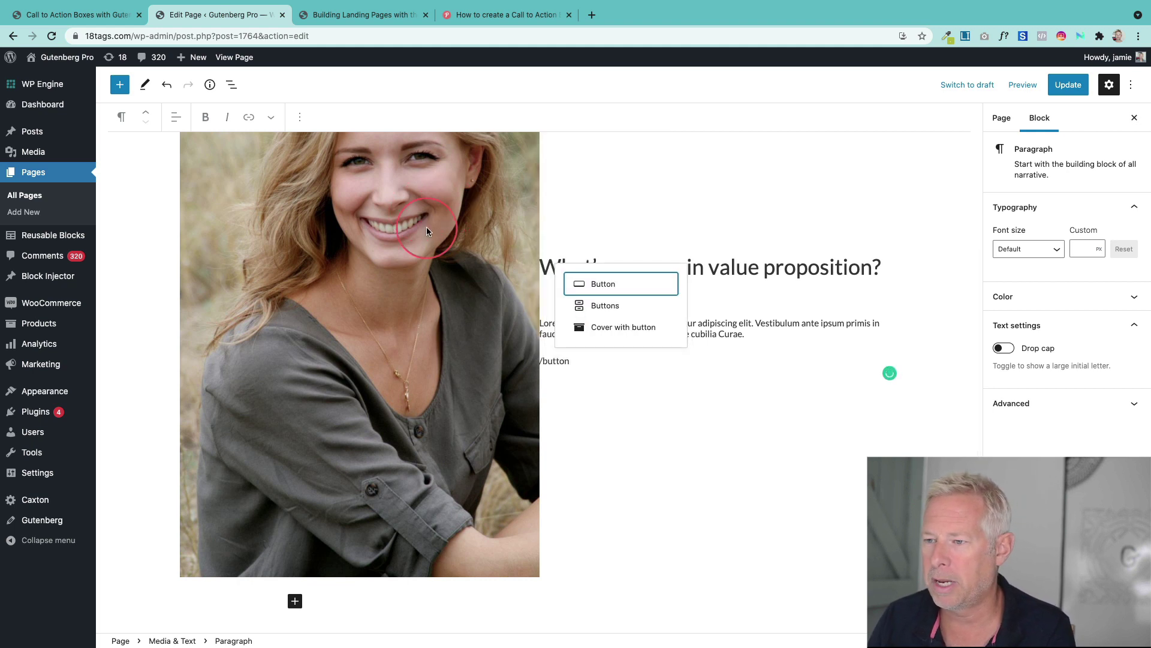
pyautogui.click(606, 306)
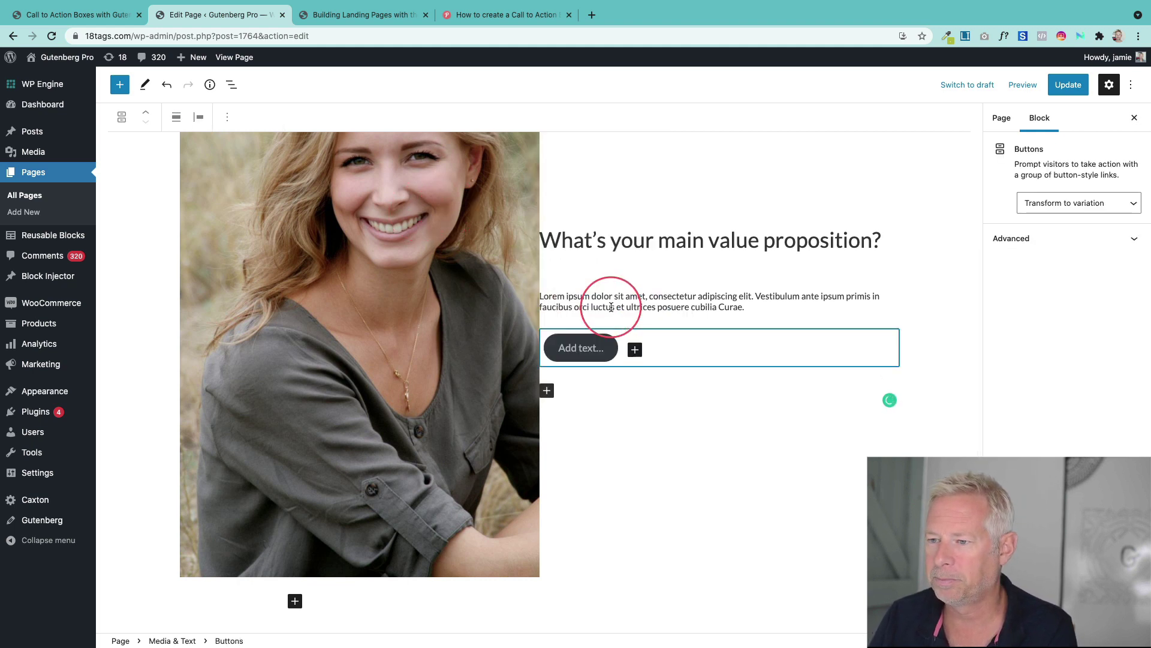
pyautogui.click(592, 352)
pyautogui.write('Get in touch')
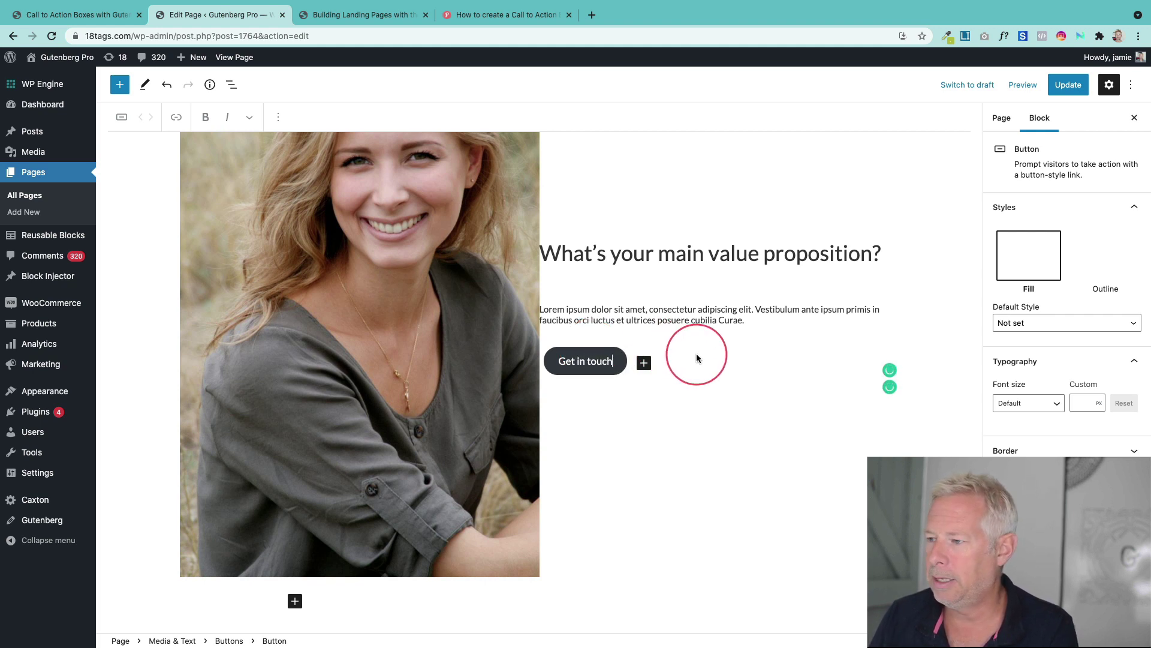
# Color the "Get in touch" button with black text on a yellow background
pyautogui.scroll(-1, 1055, 468)
pyautogui.click(1019, 472)
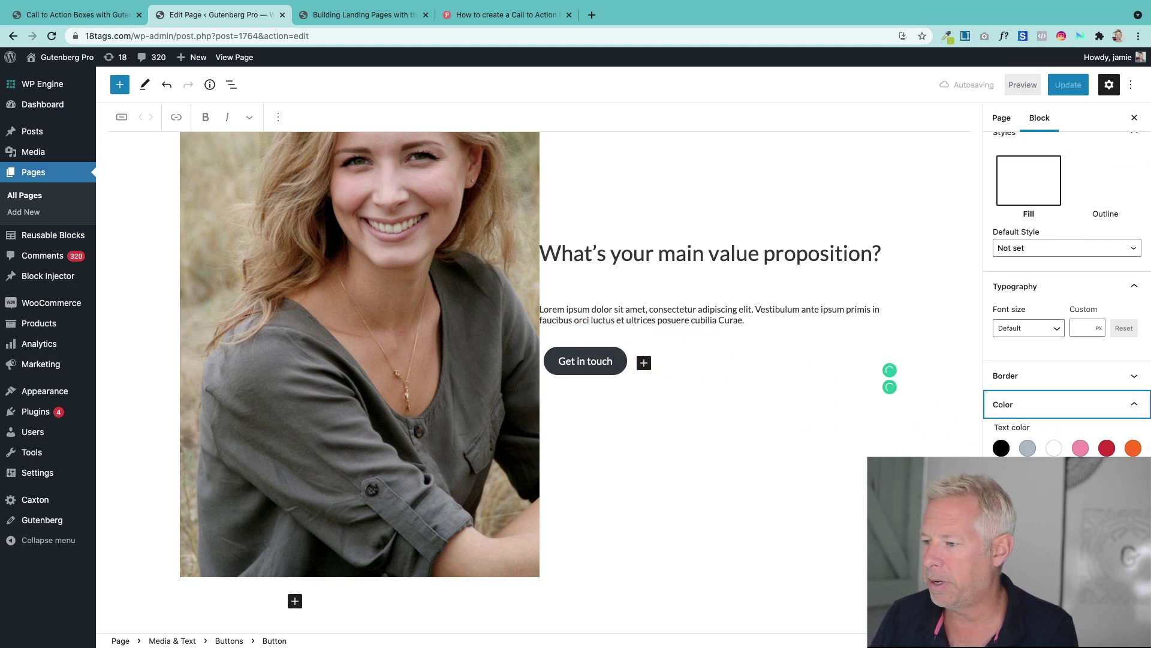
pyautogui.click(1001, 448)
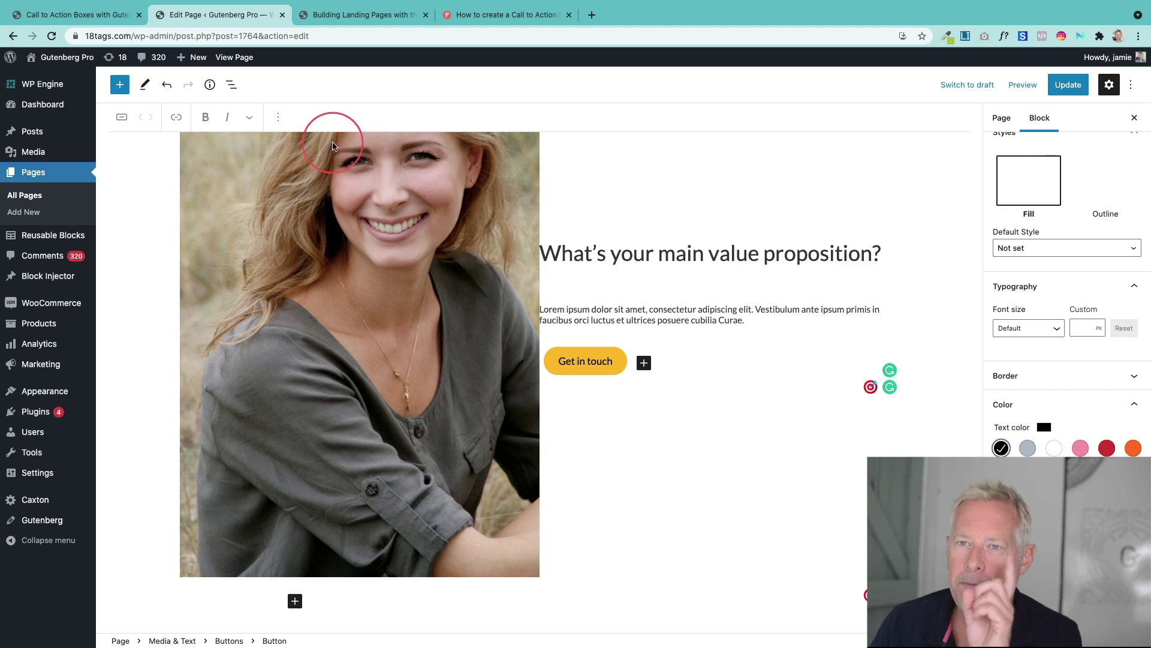
# Check the example portrait CTA's styling and give the whole Media & Text block a black background
pyautogui.click(81, 18)
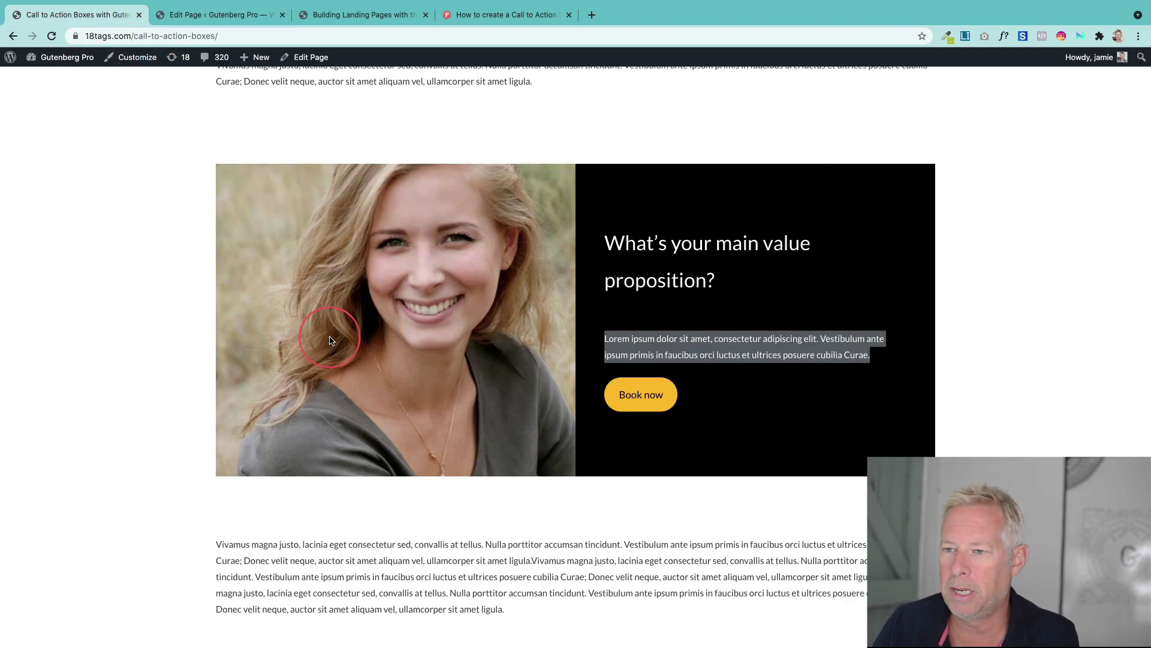
pyautogui.click(223, 15)
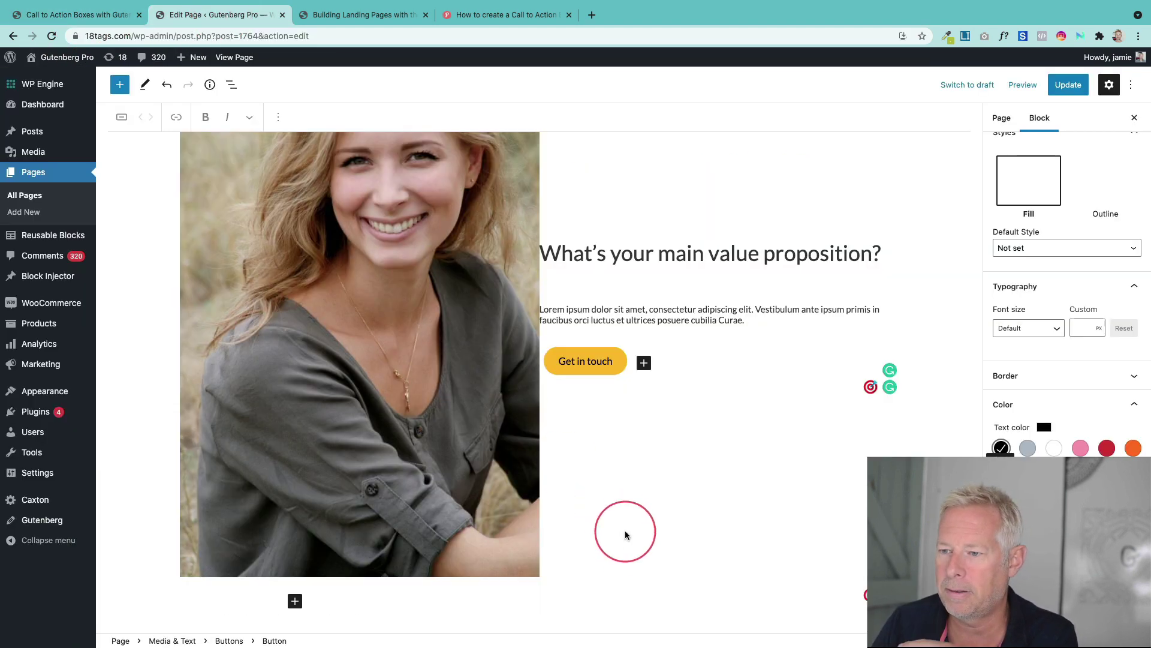
pyautogui.click(622, 550)
pyautogui.scroll(3, 362, 397)
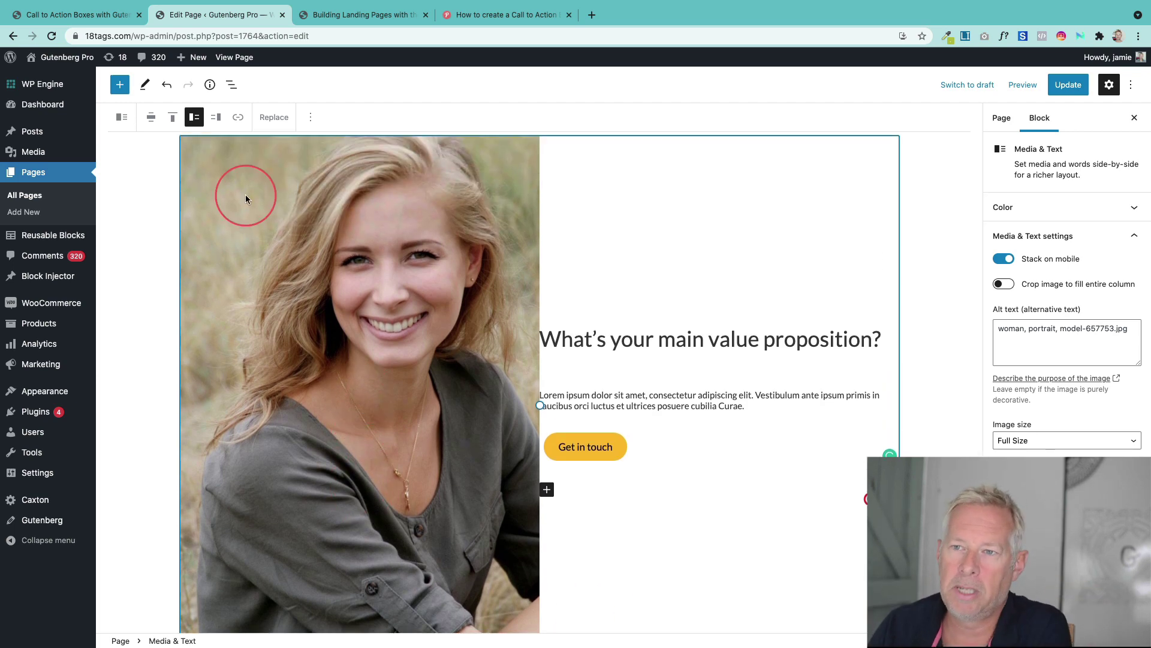
pyautogui.click(232, 86)
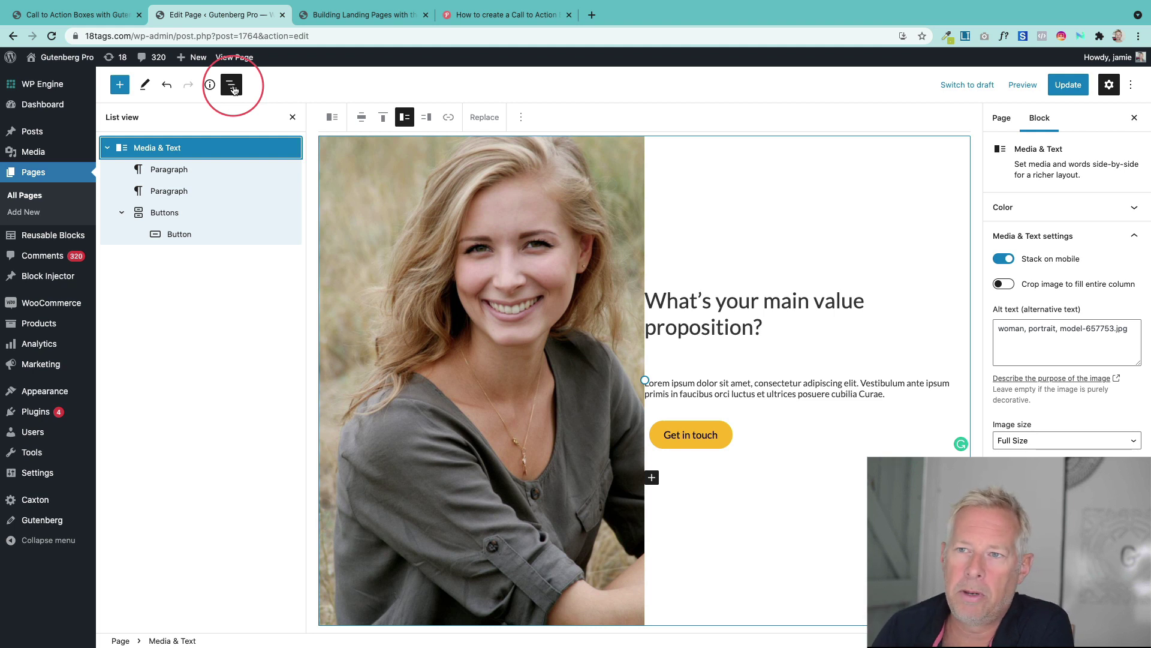
pyautogui.click(151, 149)
pyautogui.click(290, 116)
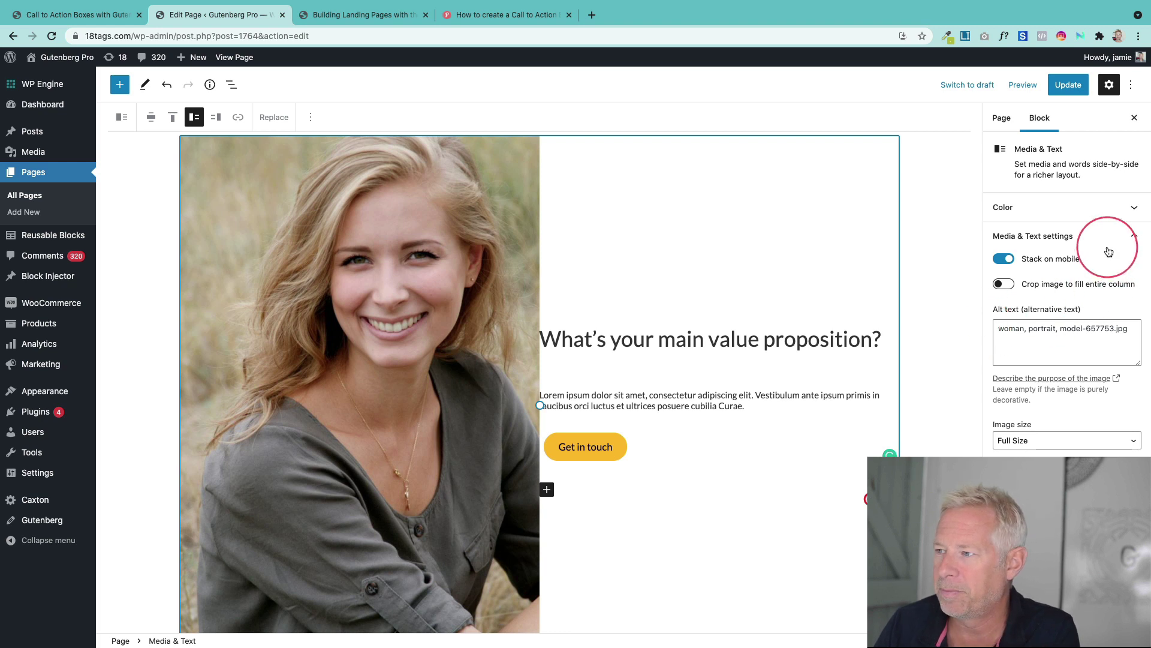
pyautogui.click(1046, 208)
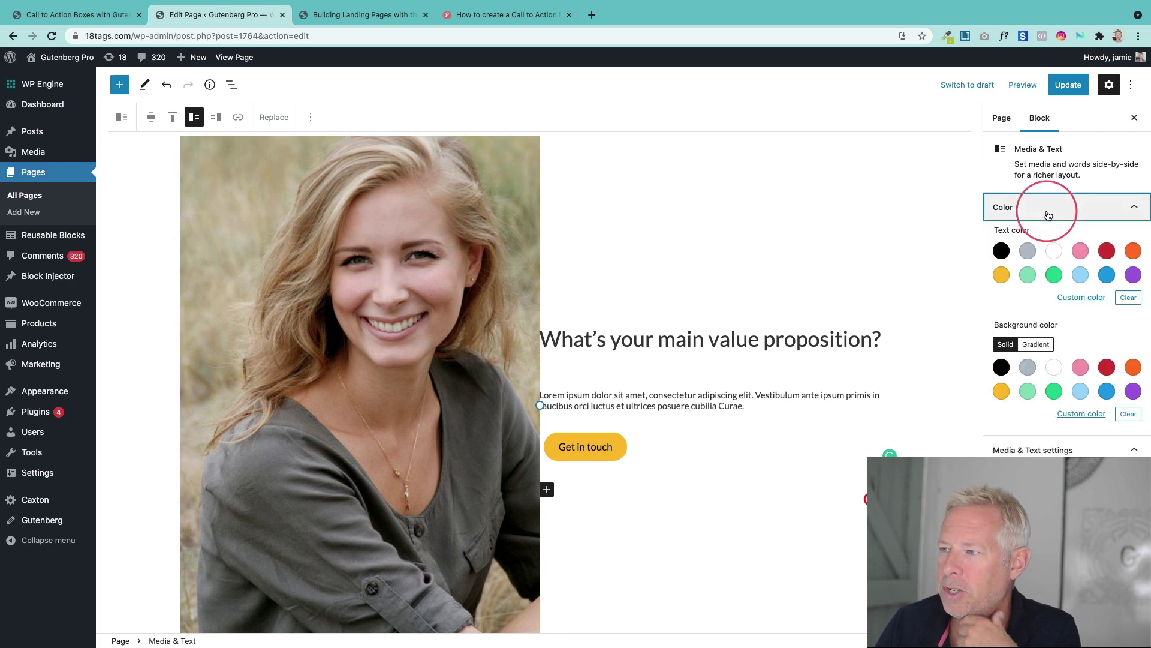
pyautogui.click(1001, 391)
pyautogui.click(1003, 367)
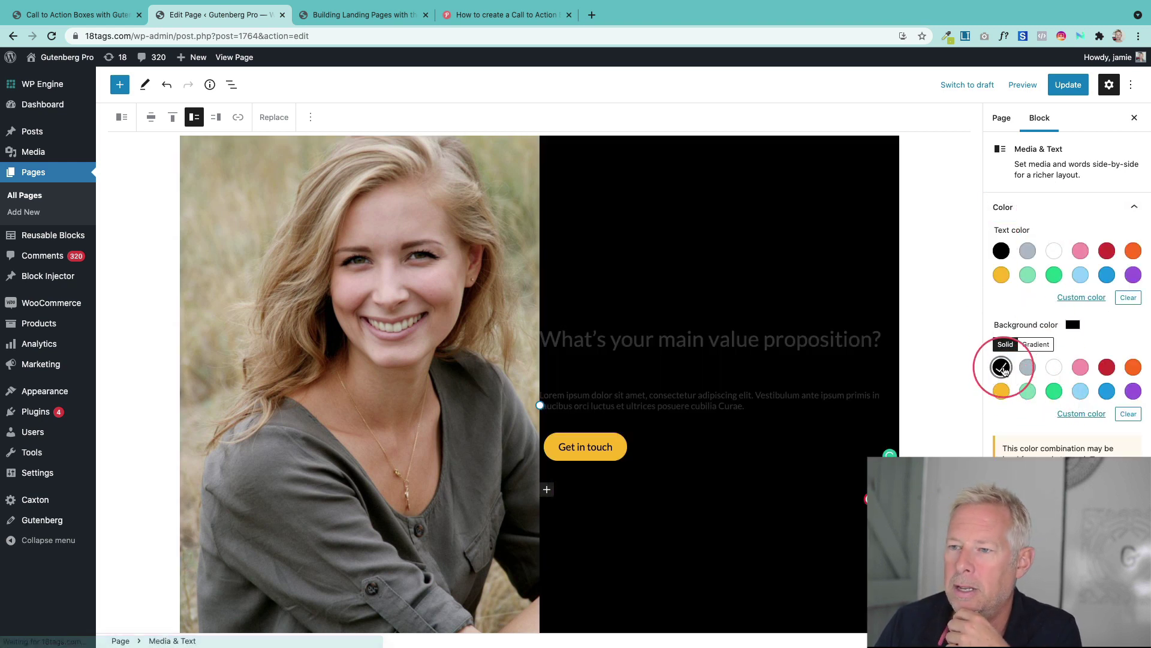
# Try yellow and bright green backgrounds on the Media & Text block and return it to black
pyautogui.click(1002, 392)
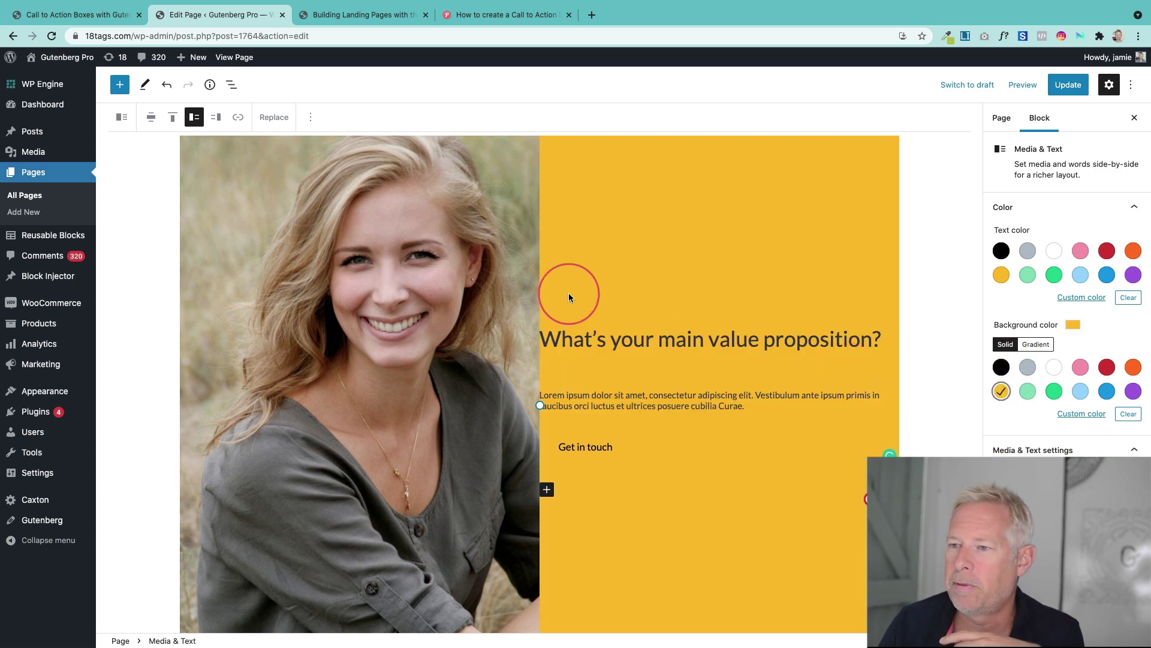
pyautogui.scroll(2, 340, 251)
pyautogui.scroll(-2, 344, 240)
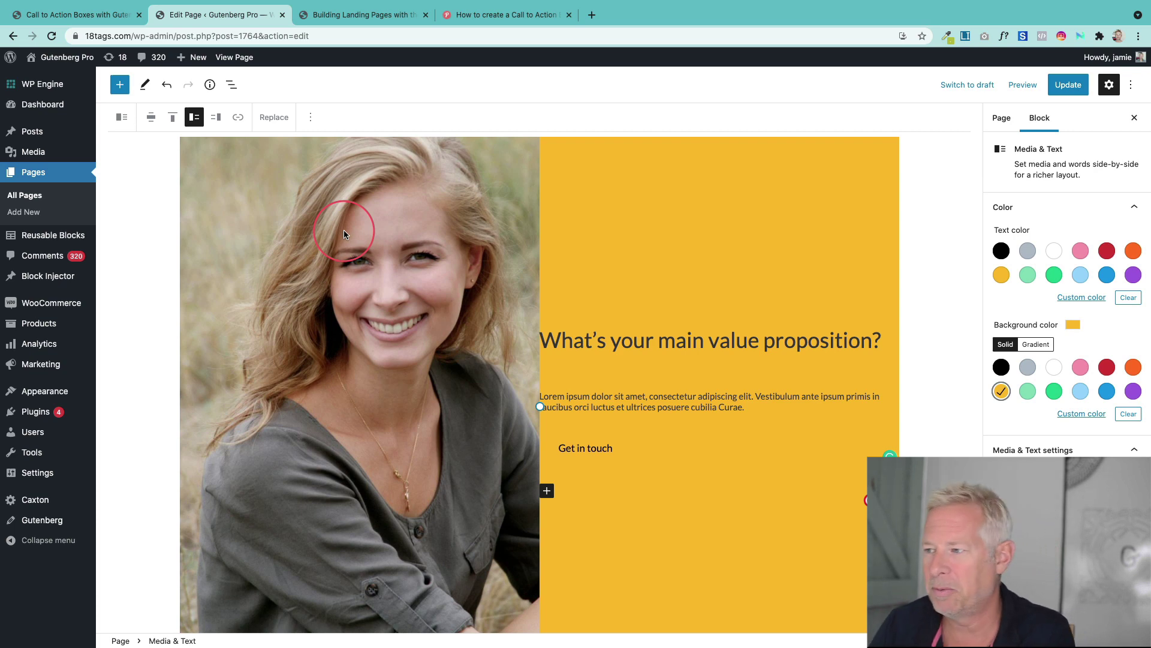
pyautogui.click(1054, 391)
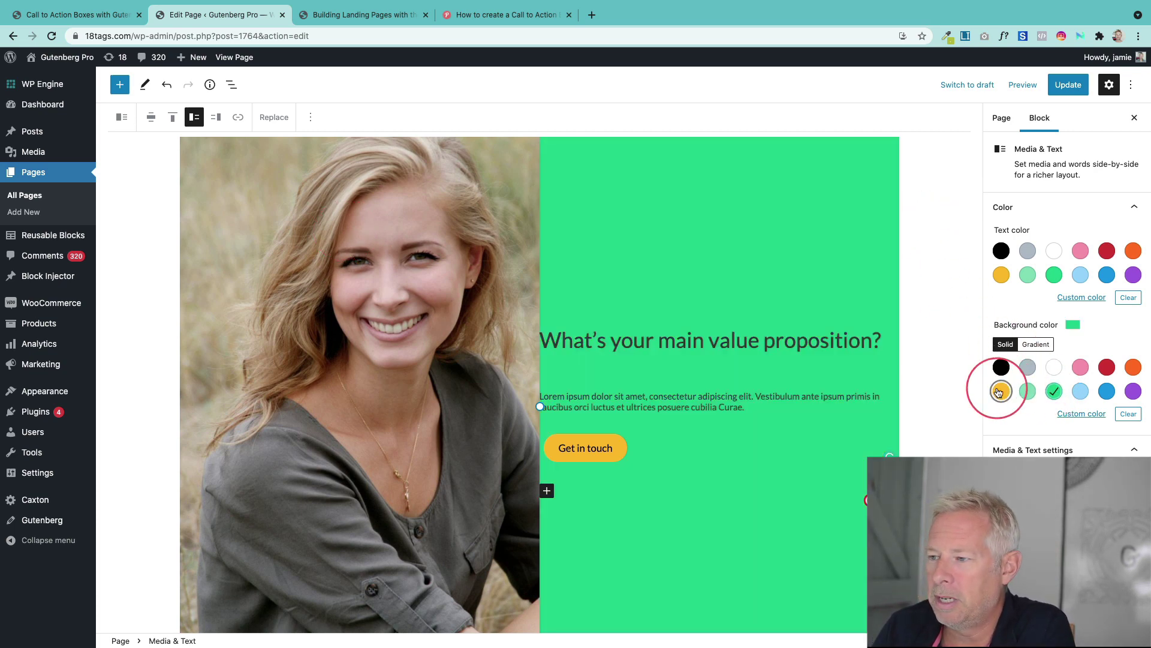
pyautogui.click(1000, 391)
pyautogui.click(1001, 367)
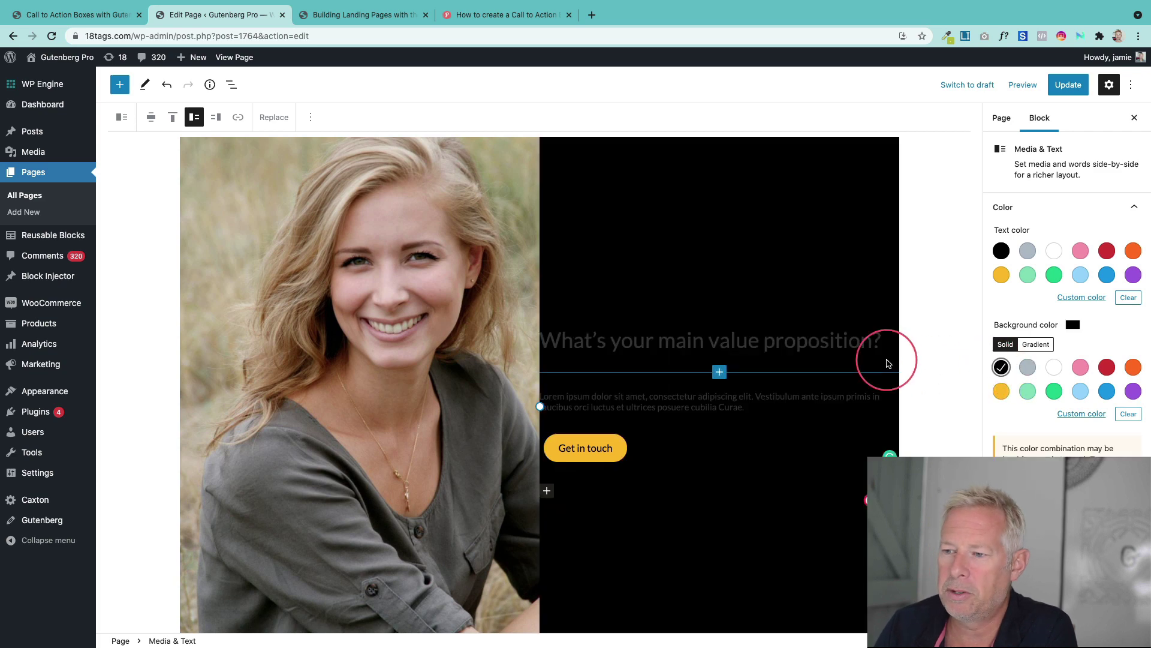
# Set the text color of the value proposition heading and the Lorem ipsum paragraph to white
pyautogui.click(828, 342)
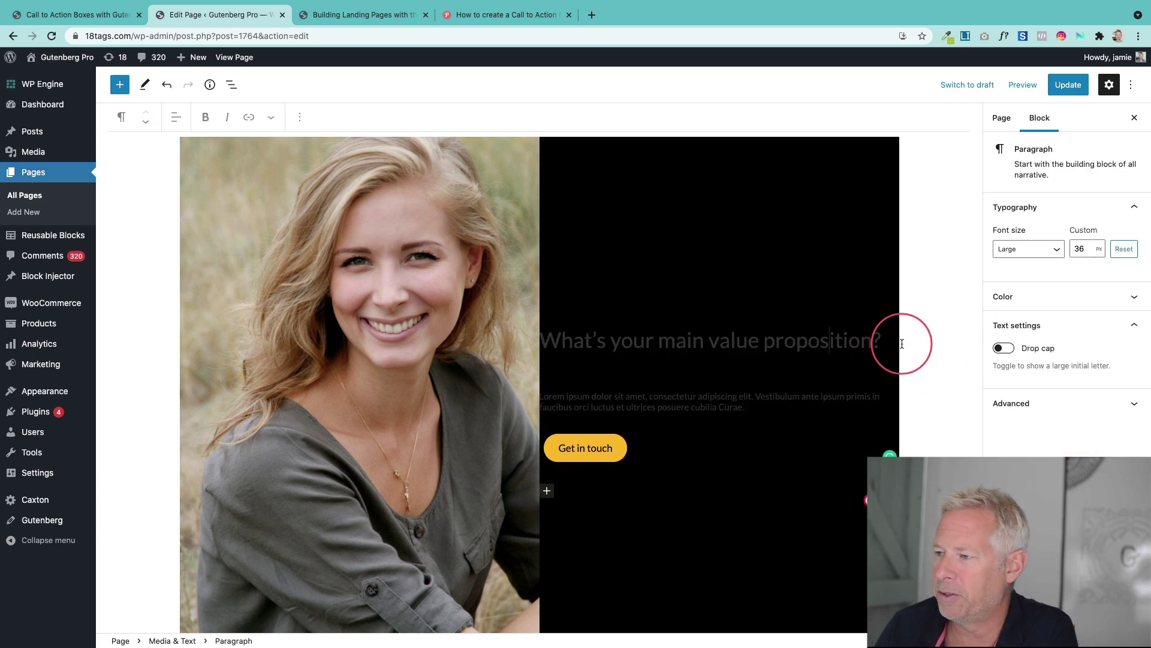
pyautogui.click(1041, 297)
pyautogui.click(1053, 340)
pyautogui.click(789, 396)
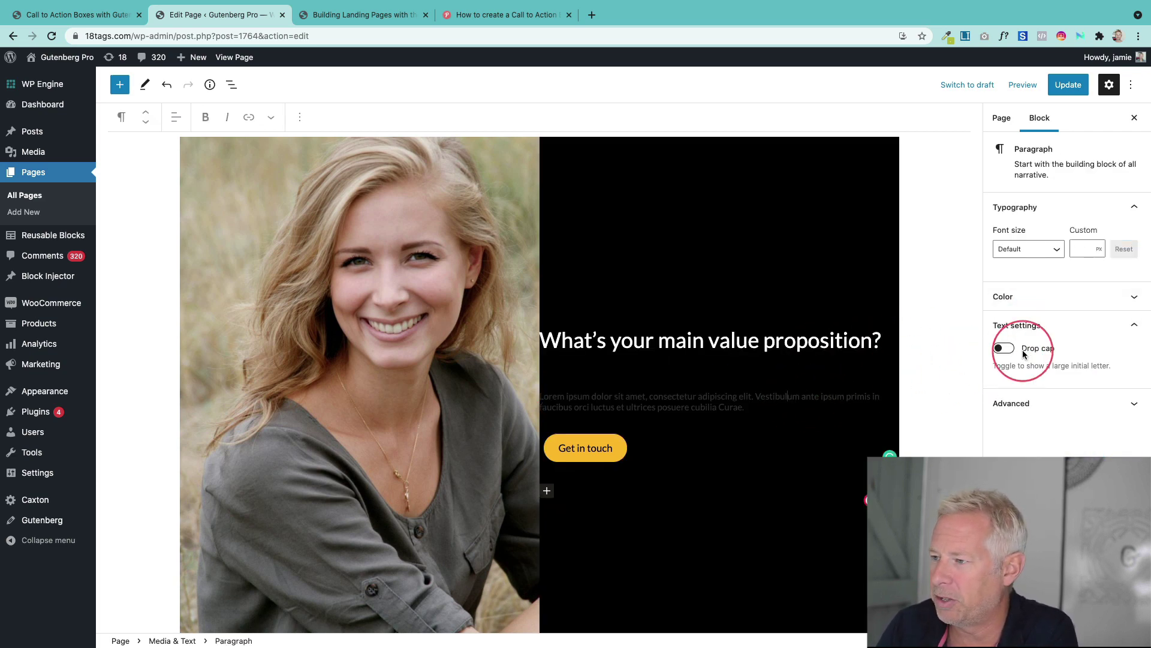
pyautogui.click(1063, 302)
pyautogui.click(1054, 340)
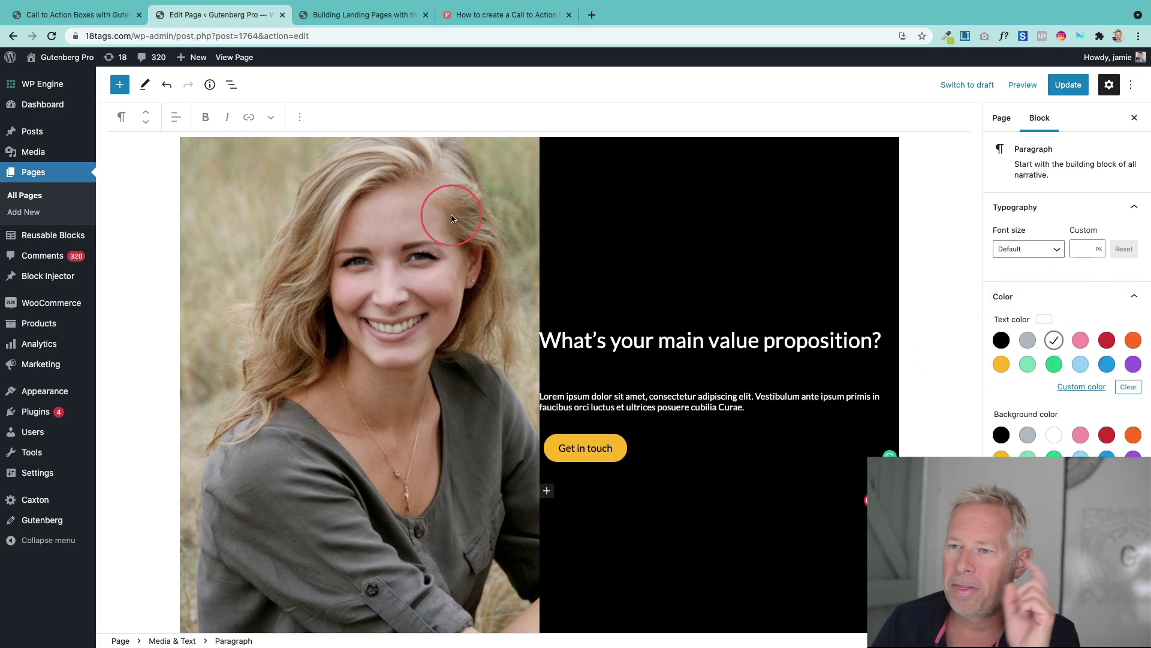
# Crop the portrait to fill its entire column and move its focal point up to the woman's forehead
pyautogui.scroll(-3, 465, 309)
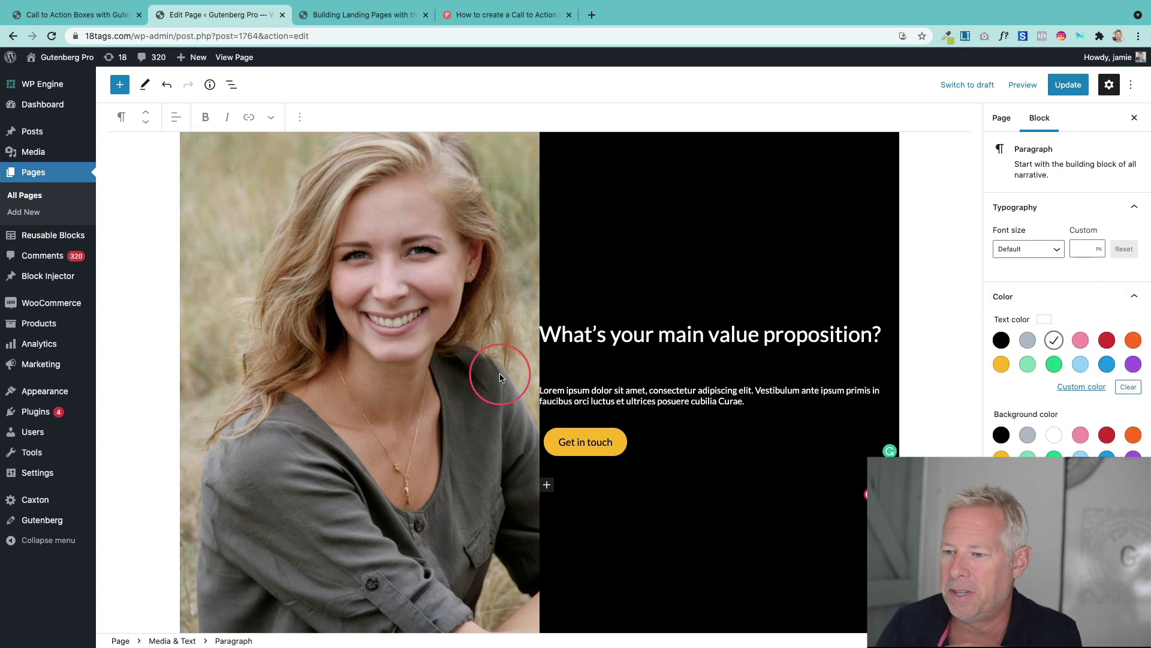
pyautogui.click(475, 545)
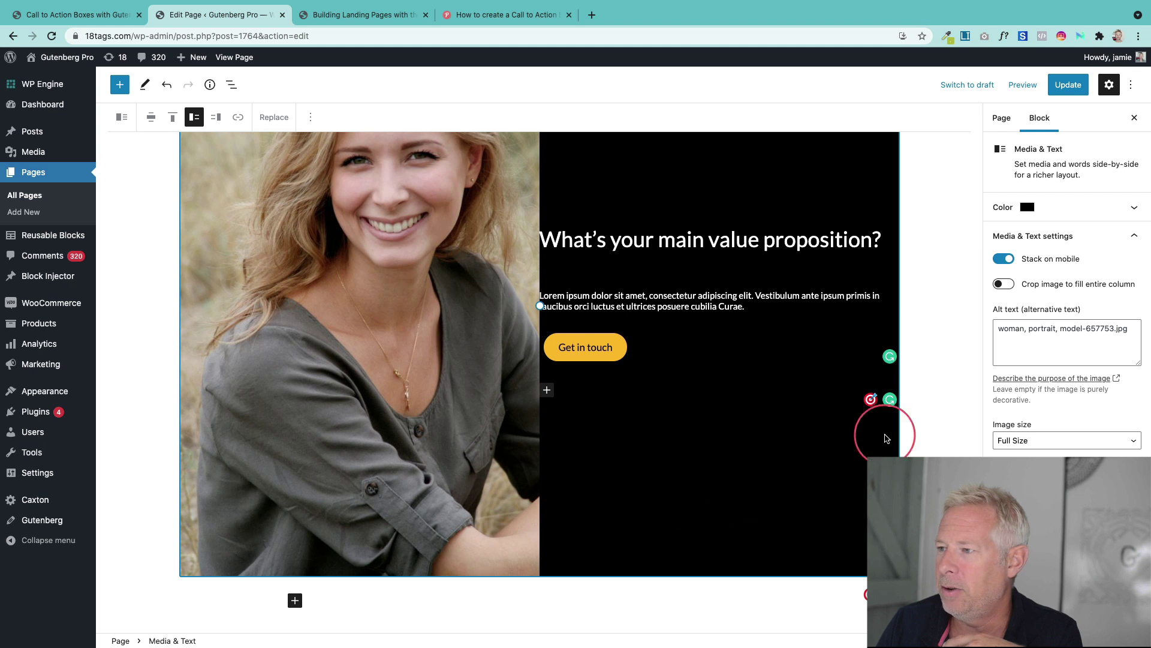
pyautogui.moveTo(1135, 290); pyautogui.dragTo(1030, 290)
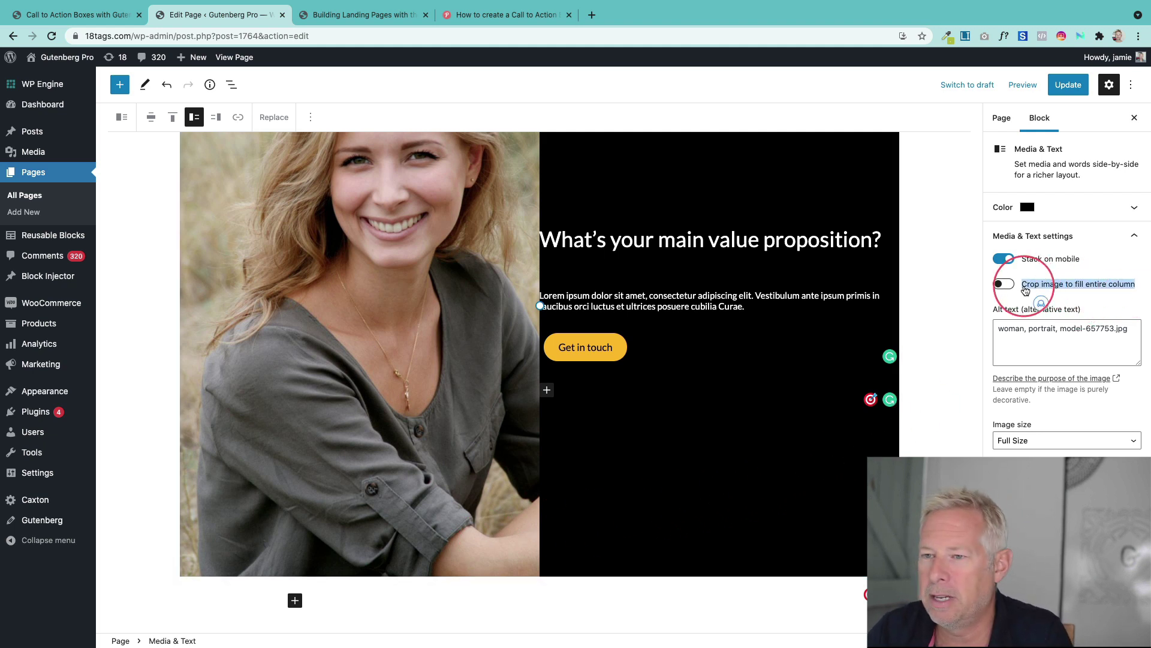
pyautogui.click(1004, 285)
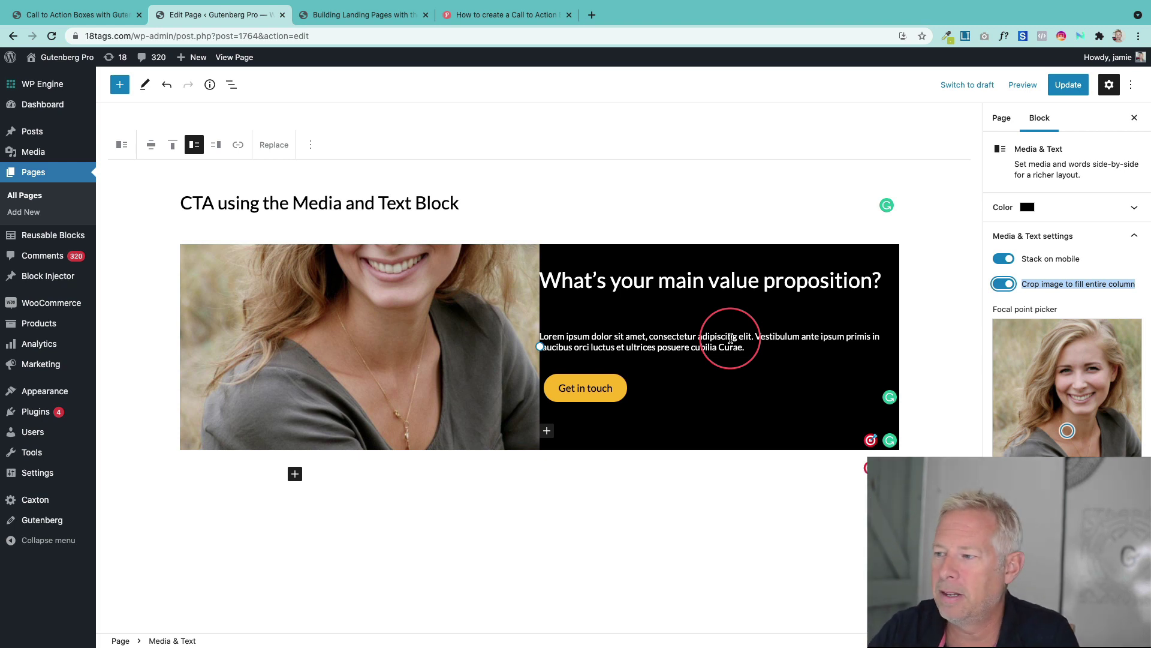
pyautogui.moveTo(1066, 430); pyautogui.dragTo(1082, 362)
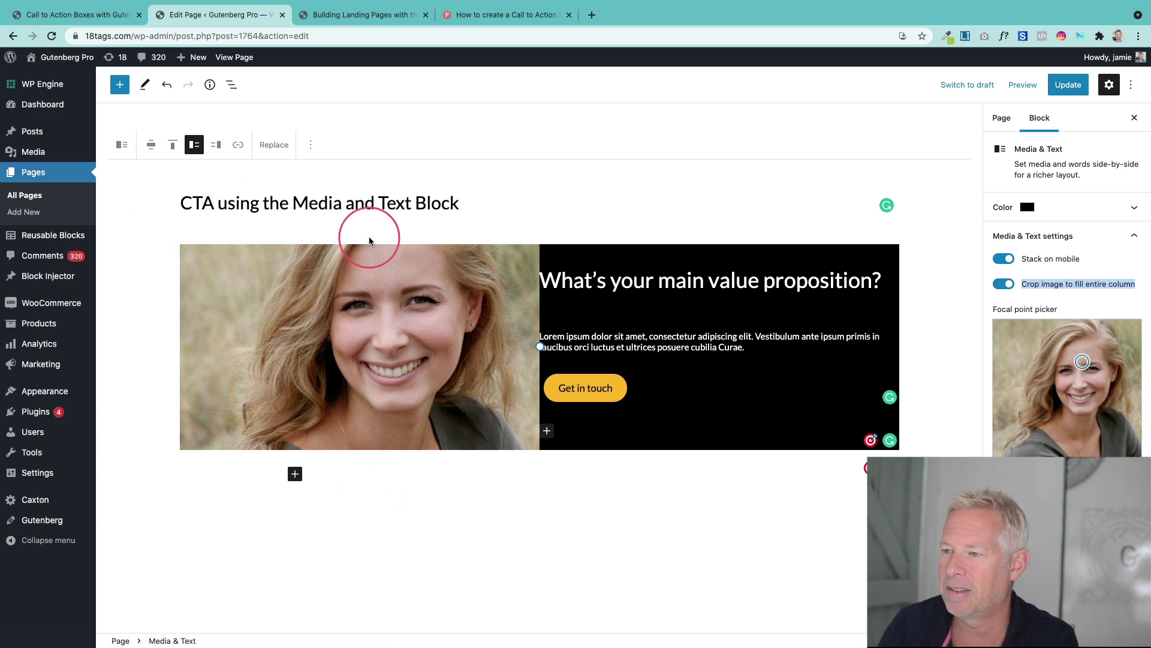
# Add a Spacer block below the "Get in touch" button inside the Media & Text block
pyautogui.click(678, 257)
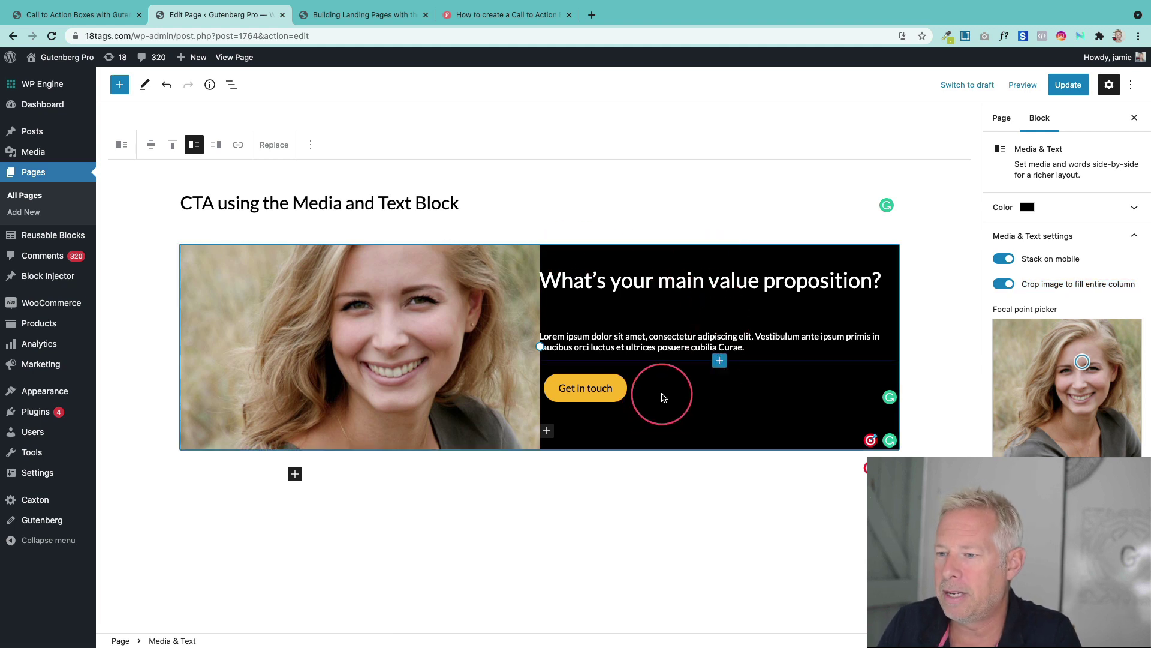
pyautogui.click(705, 403)
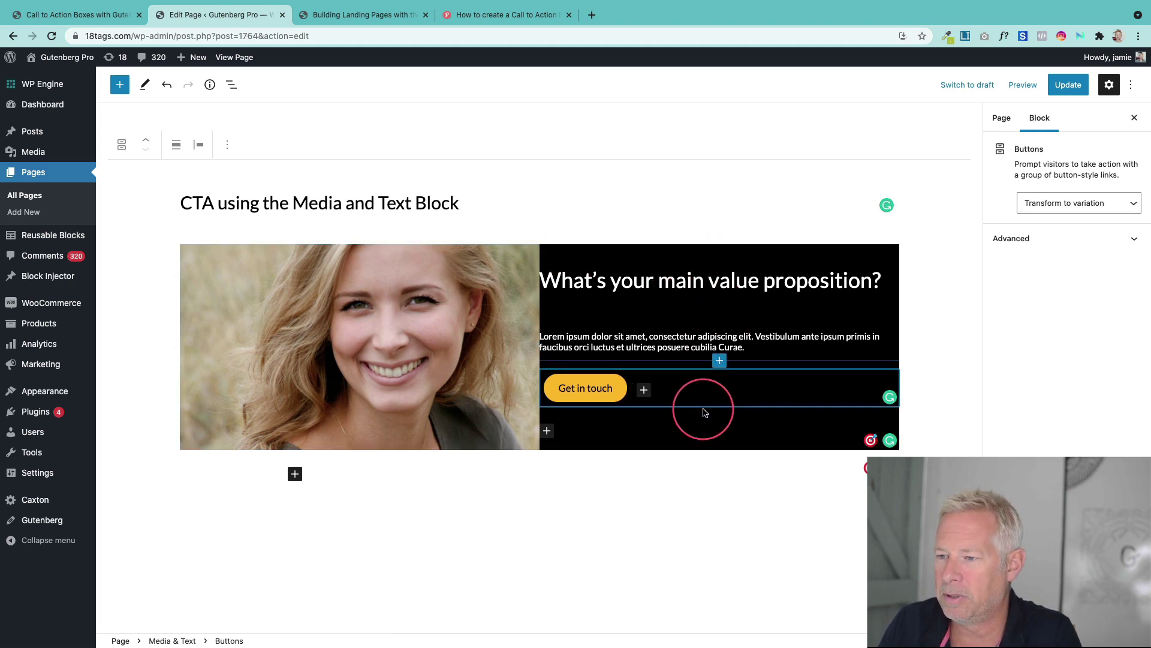
pyautogui.click(735, 414)
pyautogui.click(695, 387)
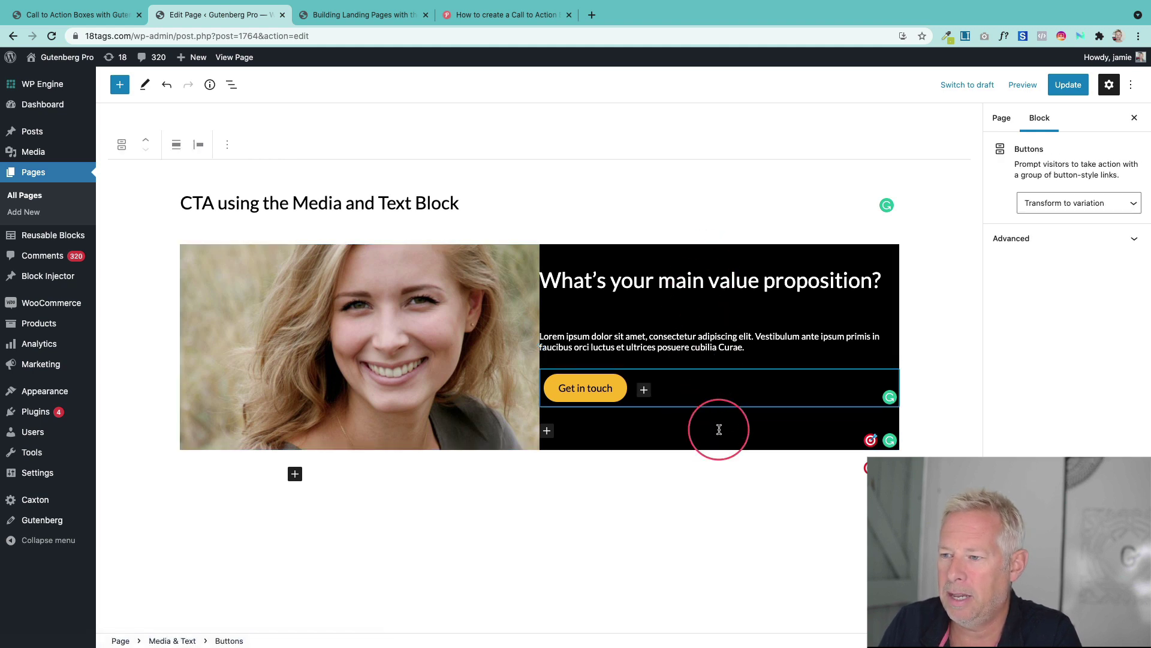
pyautogui.click(547, 431)
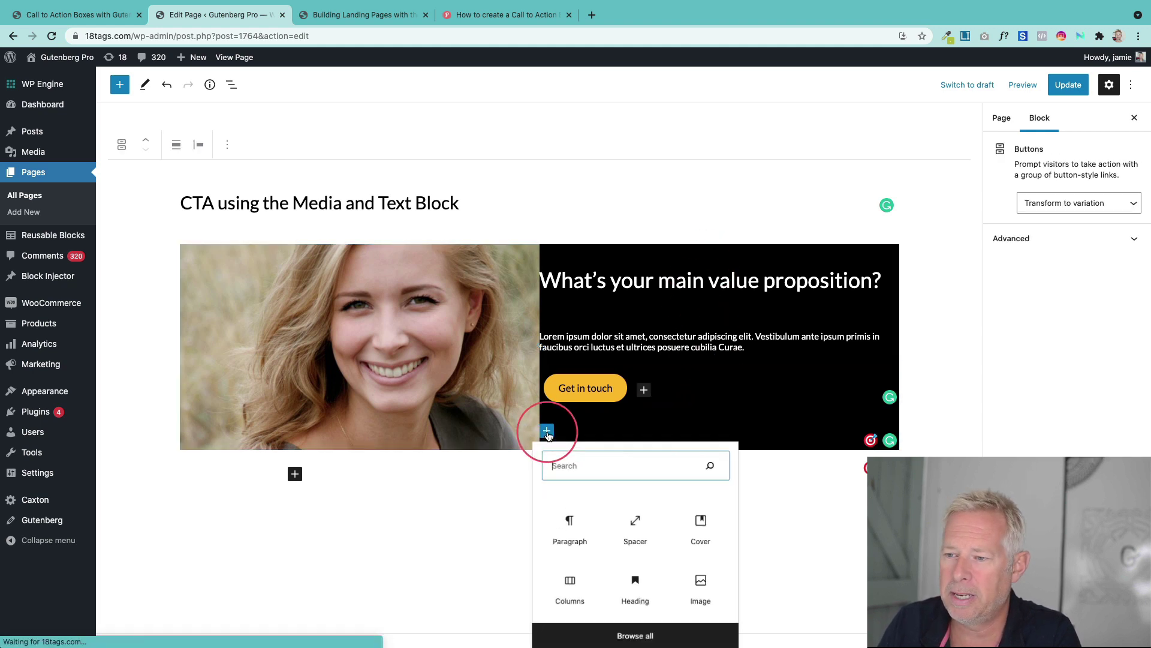
pyautogui.write('spa')
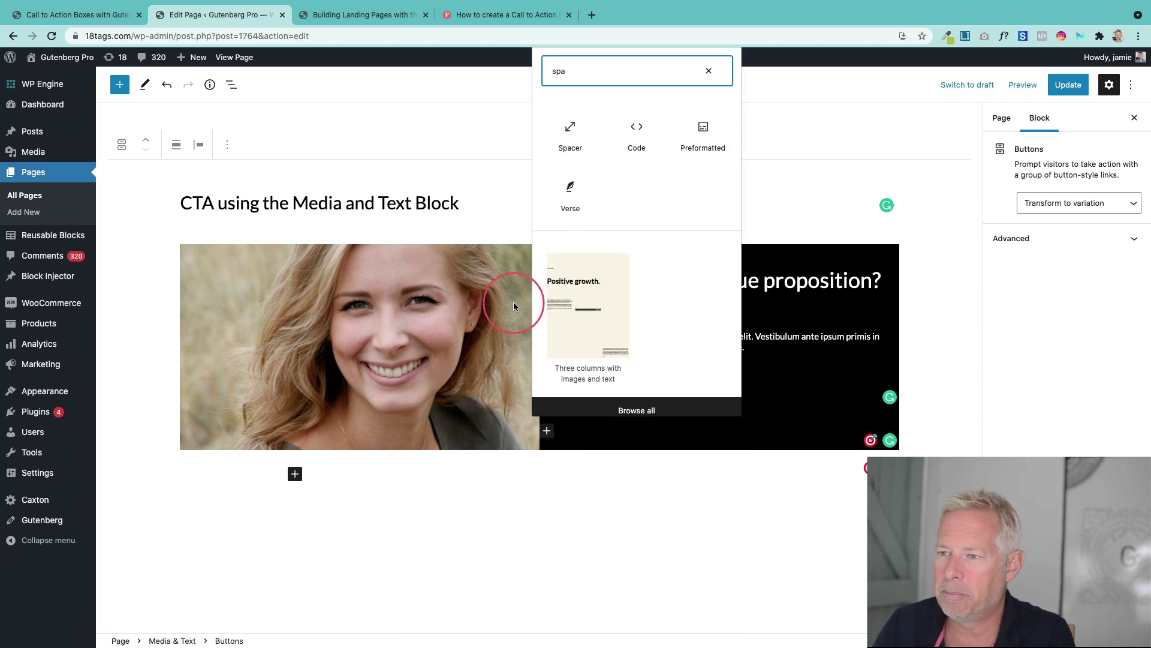
pyautogui.click(552, 198)
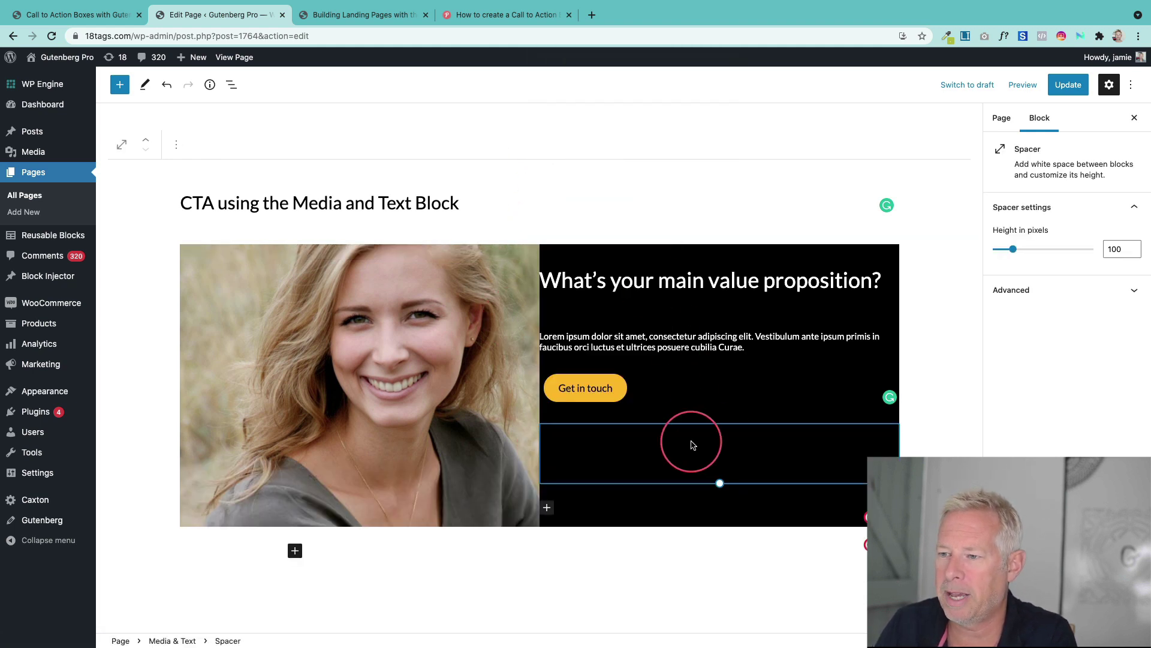
# Duplicate the spacer and move one copy above the "What's your main value proposition?" heading
pyautogui.click(176, 144)
pyautogui.click(218, 239)
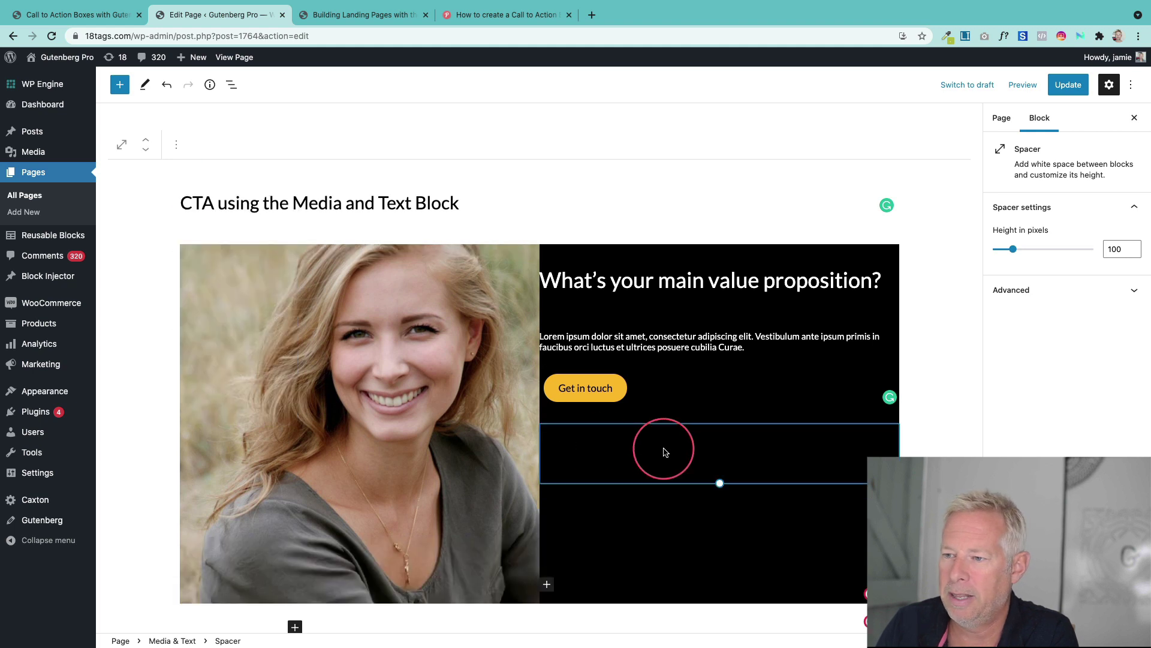
pyautogui.click(146, 141)
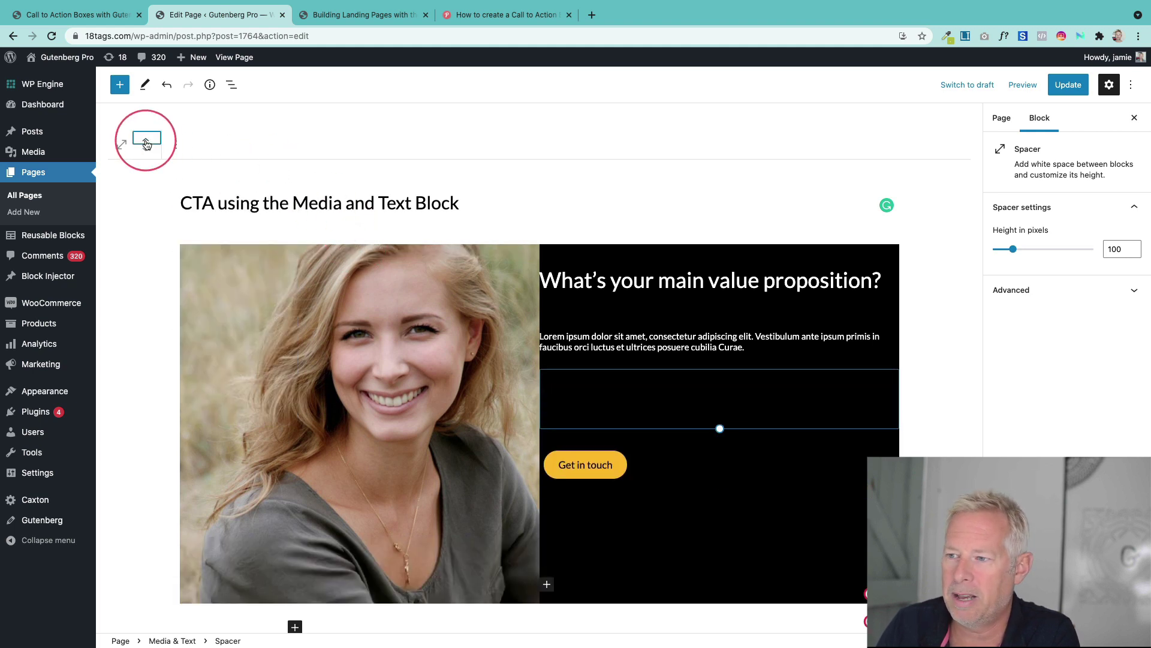
pyautogui.click(146, 140)
pyautogui.click(146, 141)
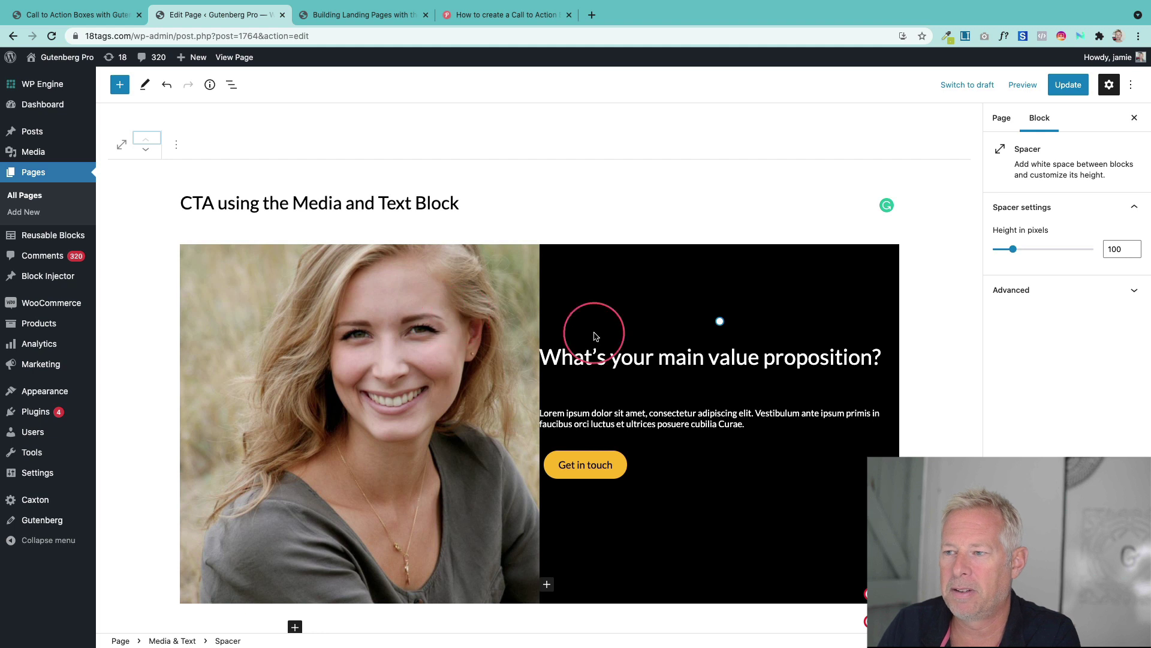
# Move the portrait's focal point to the upper right of the image, beside the top of the hair
pyautogui.click(403, 341)
pyautogui.click(1085, 380)
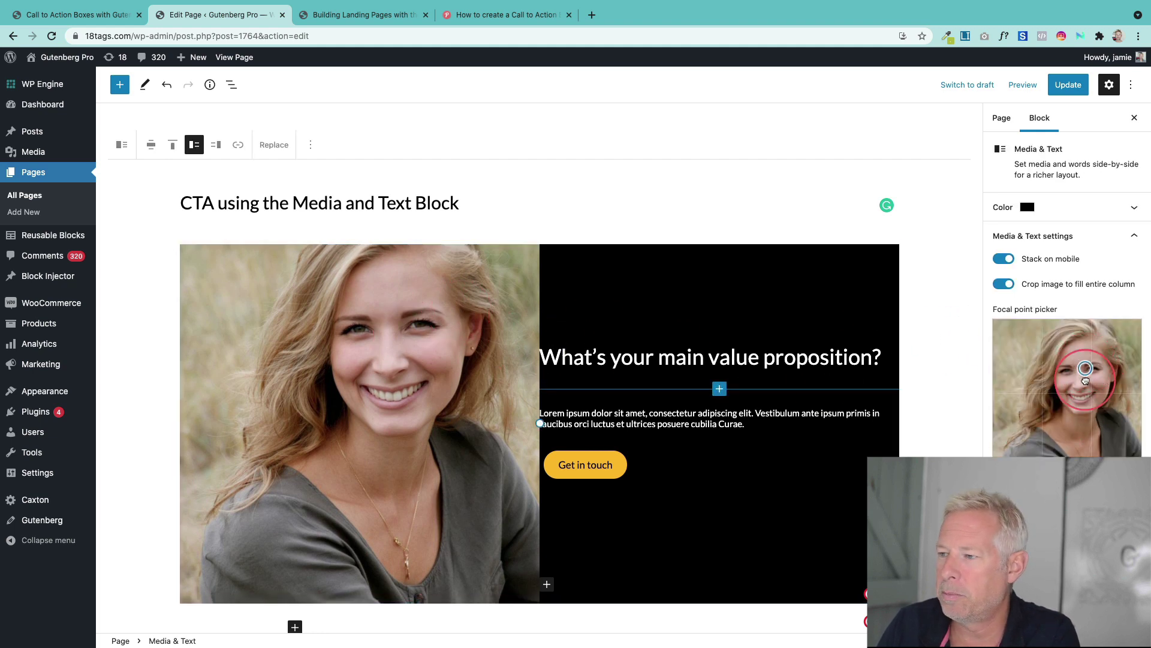
pyautogui.moveTo(1085, 379); pyautogui.dragTo(1107, 333)
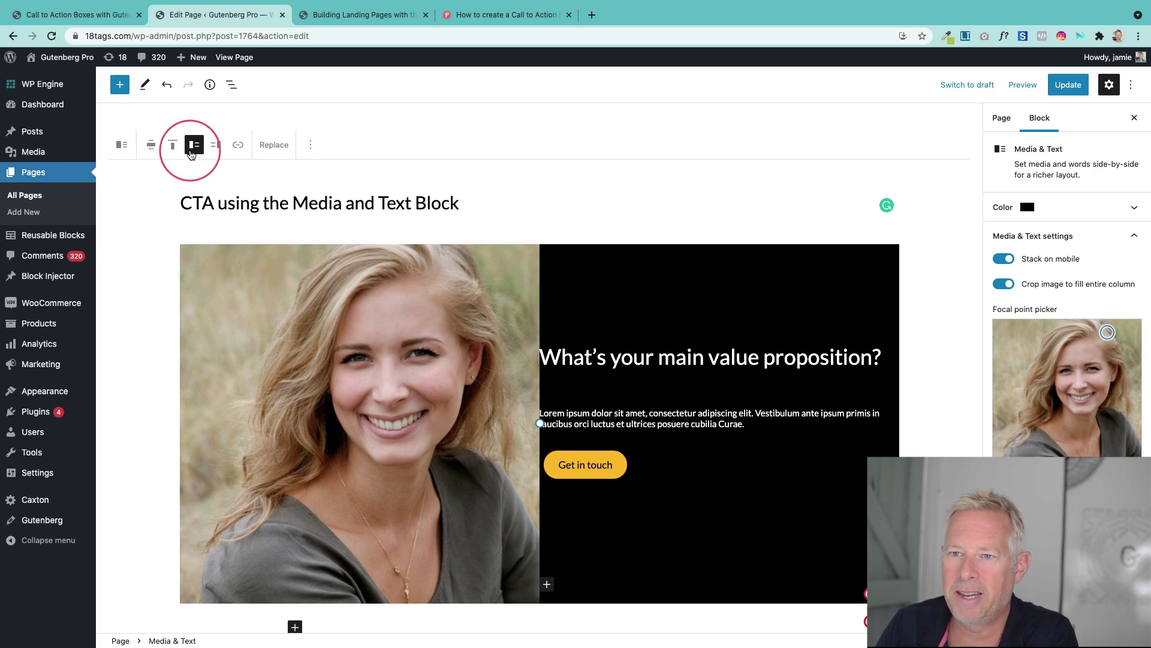
# Try the portrait on the right side of the Media & Text block, view its link options, and return it to the left
pyautogui.click(214, 146)
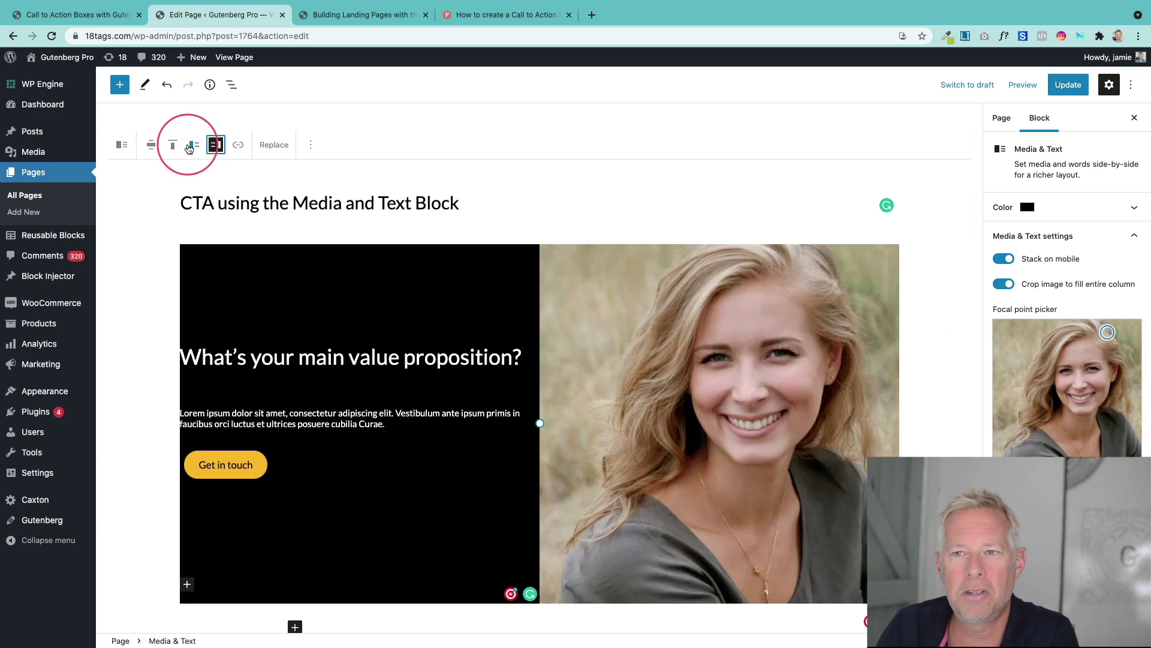
pyautogui.click(238, 146)
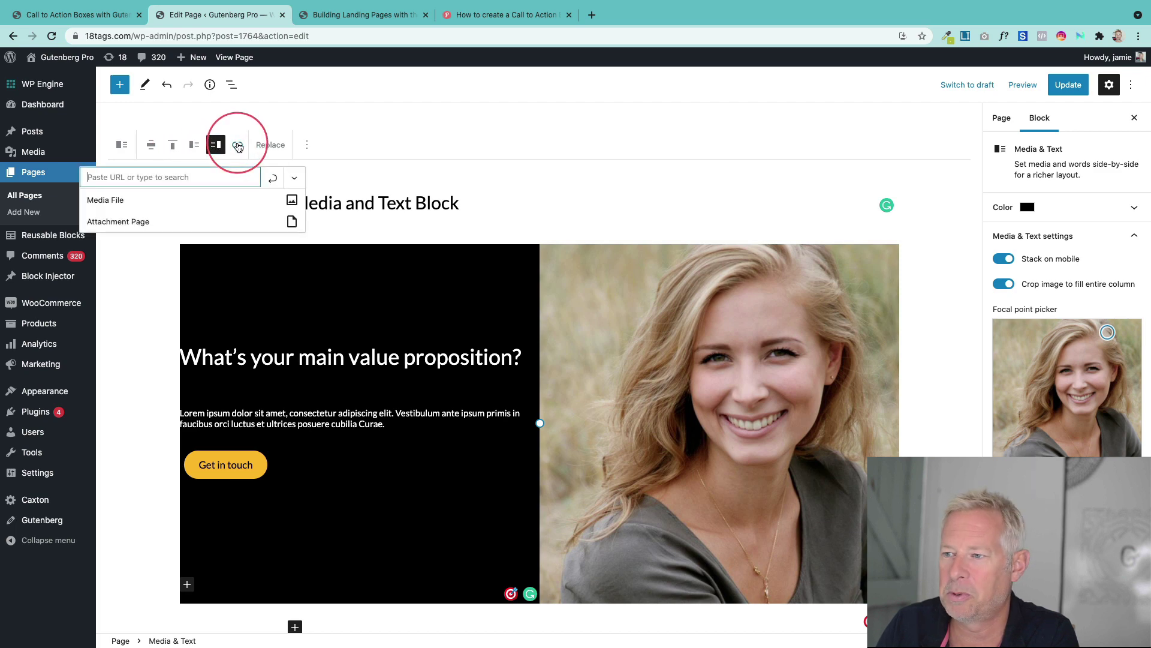
pyautogui.click(194, 145)
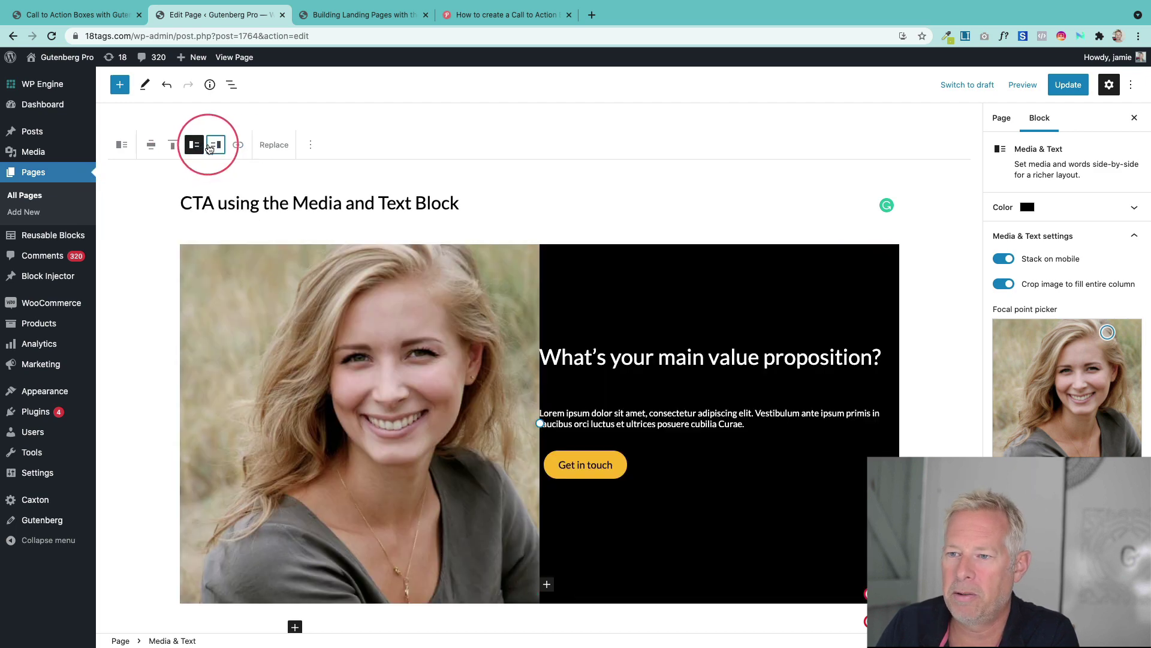
pyautogui.click(210, 147)
pyautogui.click(194, 144)
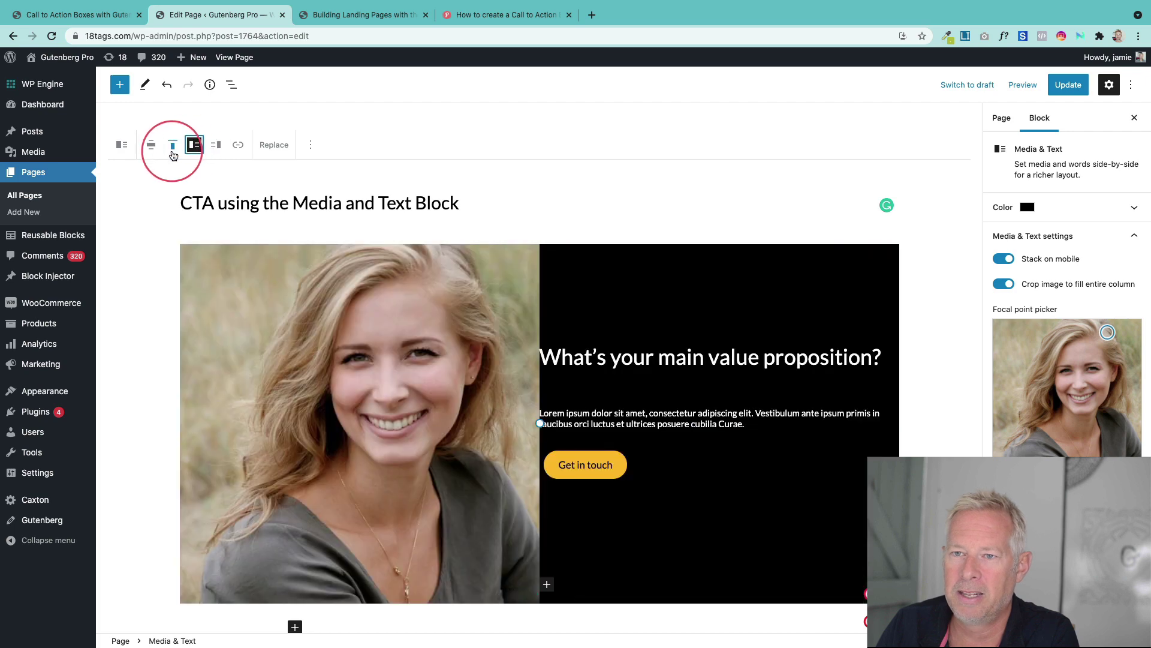
# Set the vertical alignment of the Media & Text block's content to middle
pyautogui.click(172, 145)
pyautogui.click(189, 205)
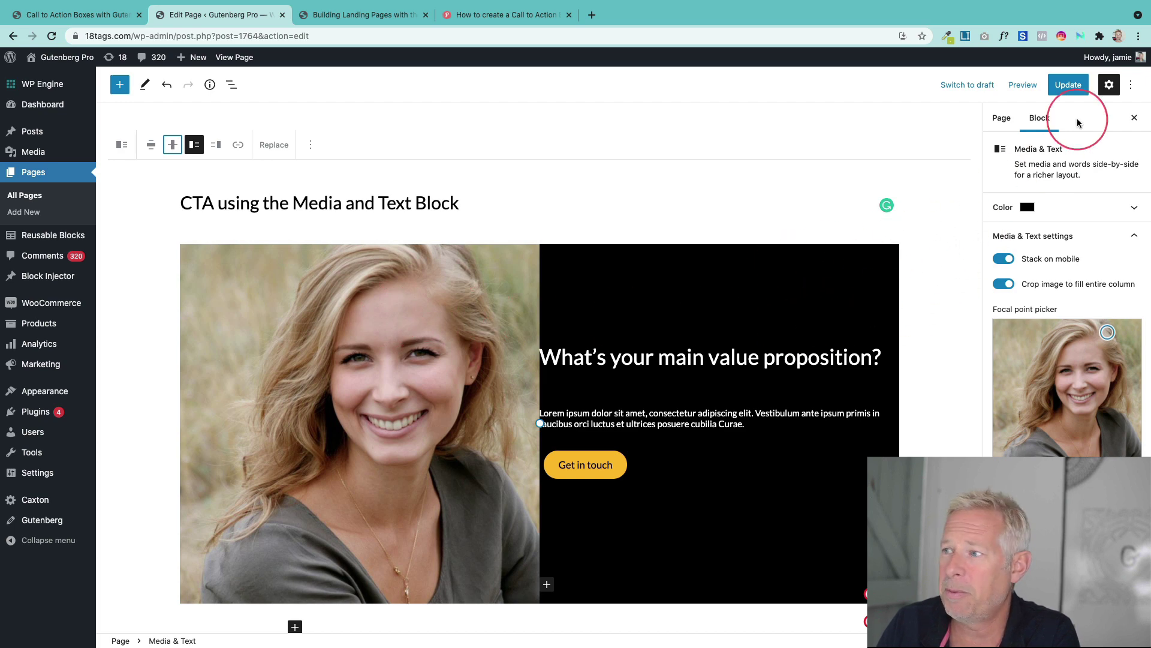
# Update the page and check the Media & Text call to action on the published page
pyautogui.click(1068, 85)
pyautogui.click(235, 57)
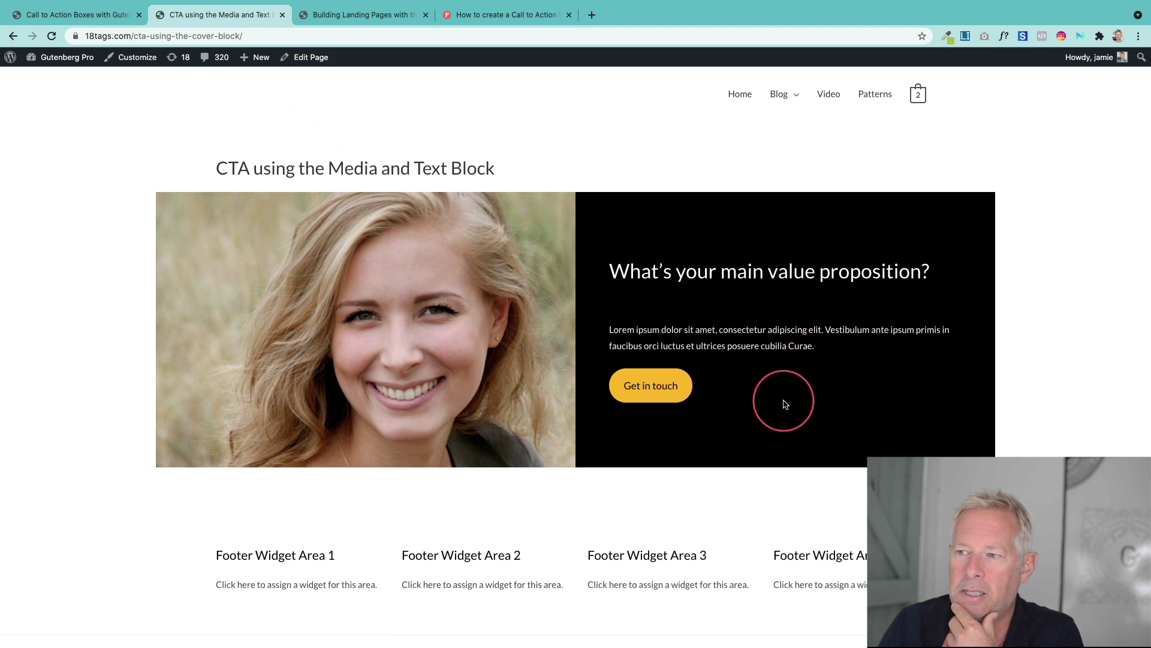
pyautogui.click(305, 62)
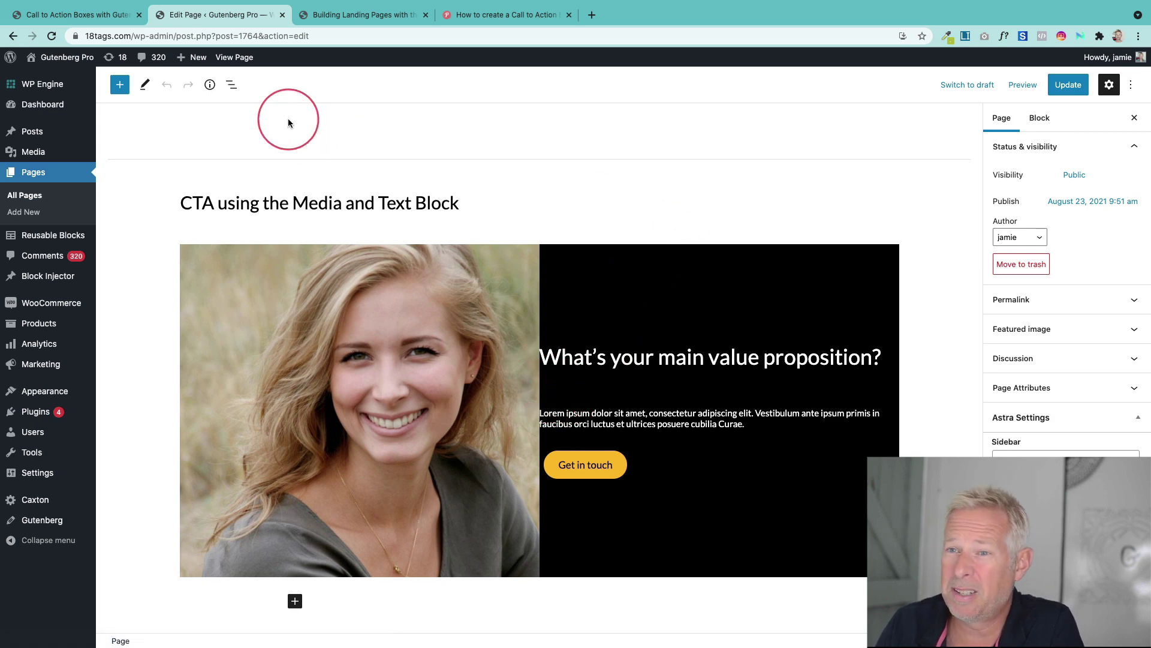
pyautogui.click(240, 57)
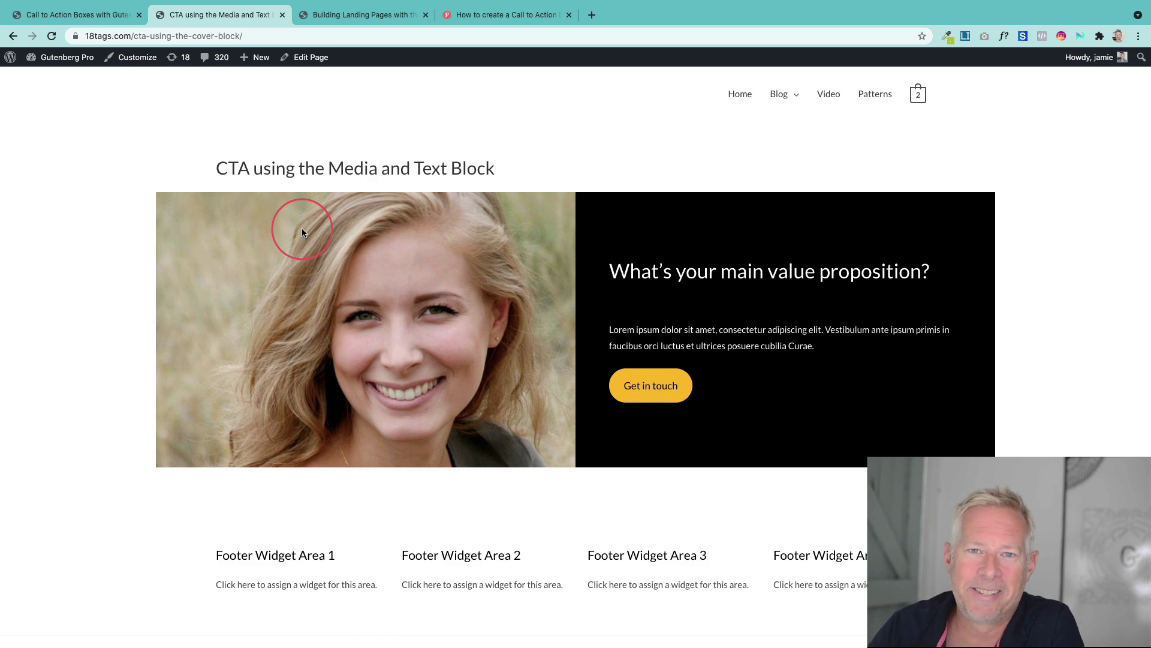
# Examine the black portrait call to action at the end of the example page, and return to the CTA page
pyautogui.click(38, 16)
pyautogui.scroll(-9, 264, 308)
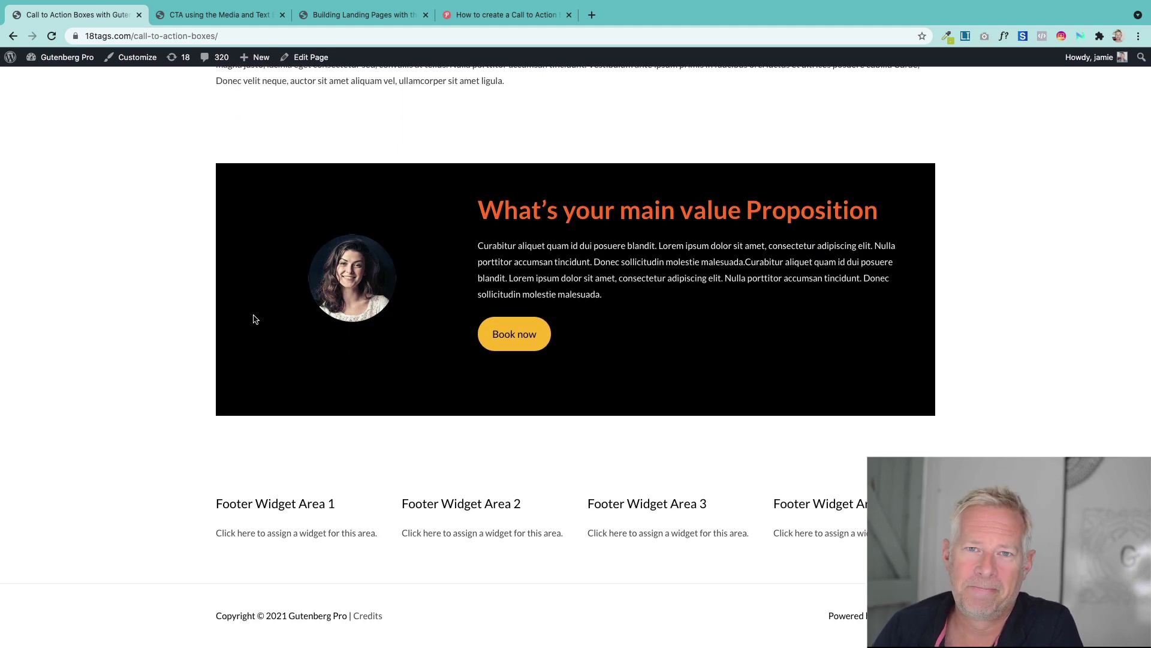
pyautogui.hotkey('ctrl', 'Tab')
pyautogui.click(121, 258)
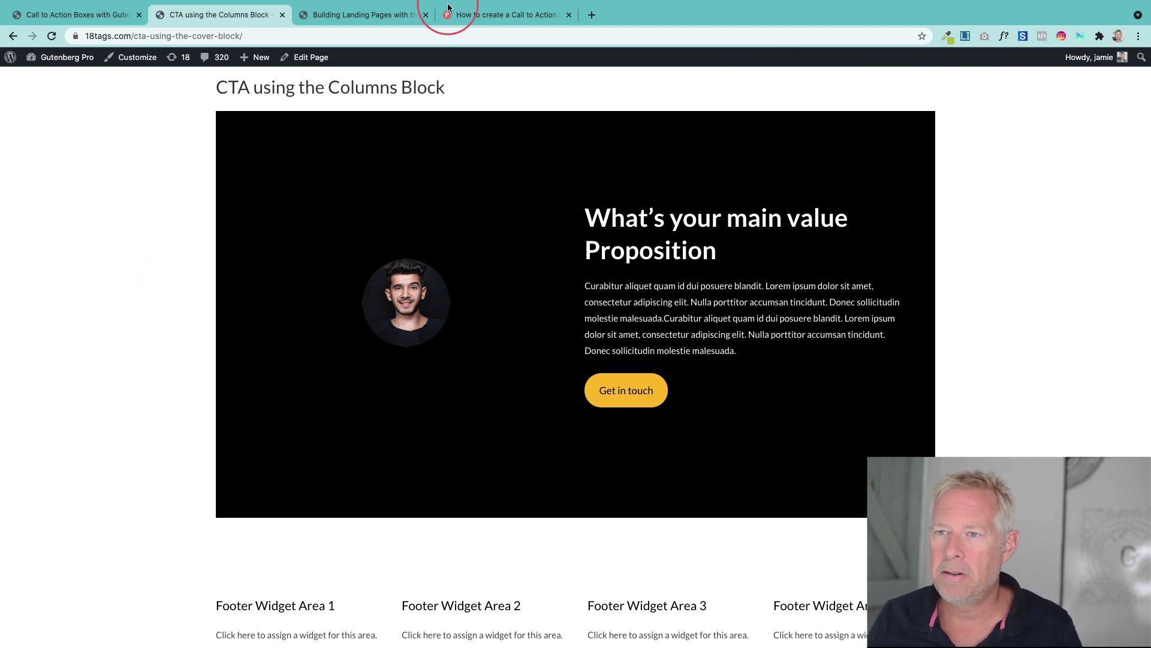
# Open the page for editing and insert a 50 / 50 Columns block below the "CTA using the Columns Block" heading
pyautogui.click(315, 58)
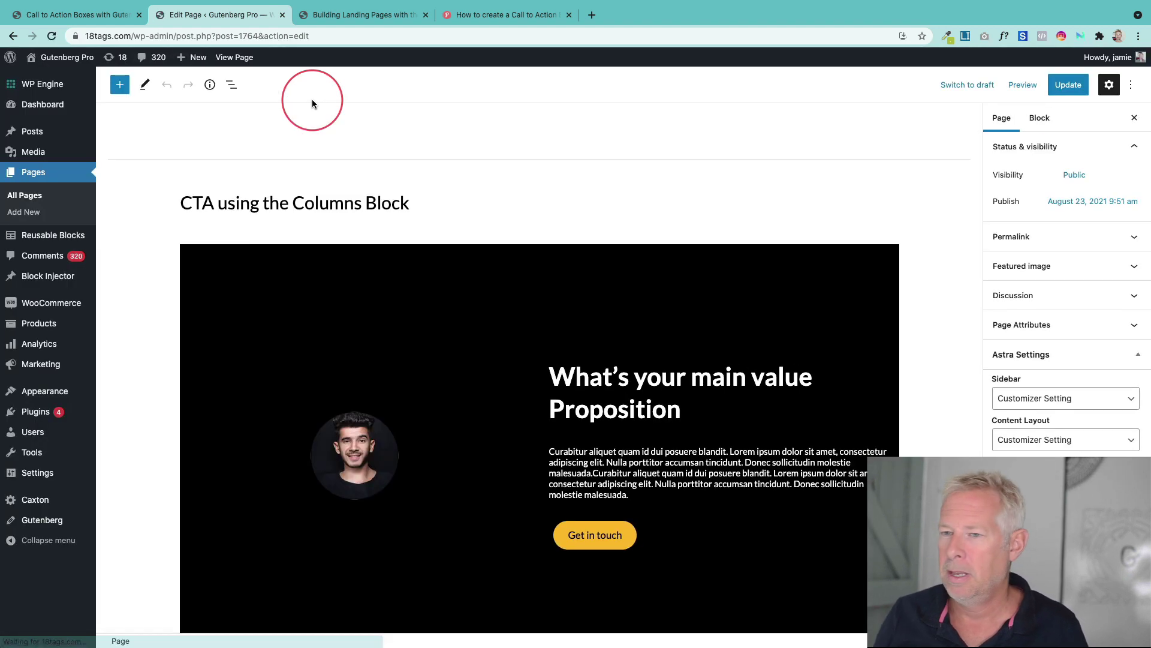
pyautogui.click(431, 200)
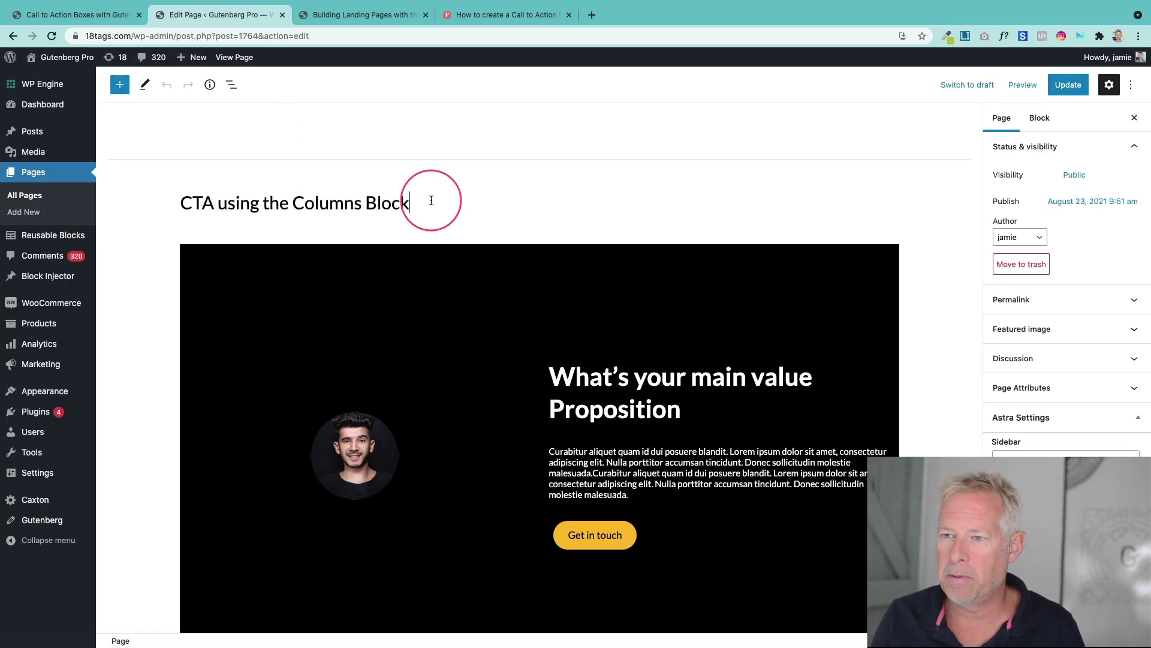
pyautogui.press('Return')
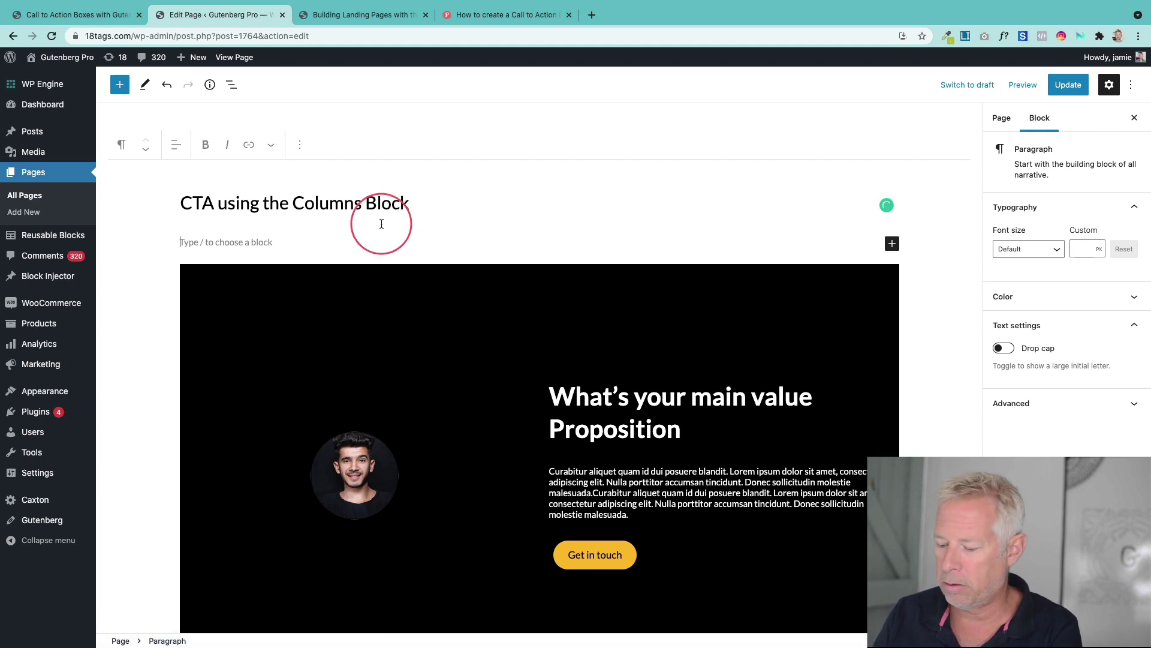
pyautogui.write('/colum')
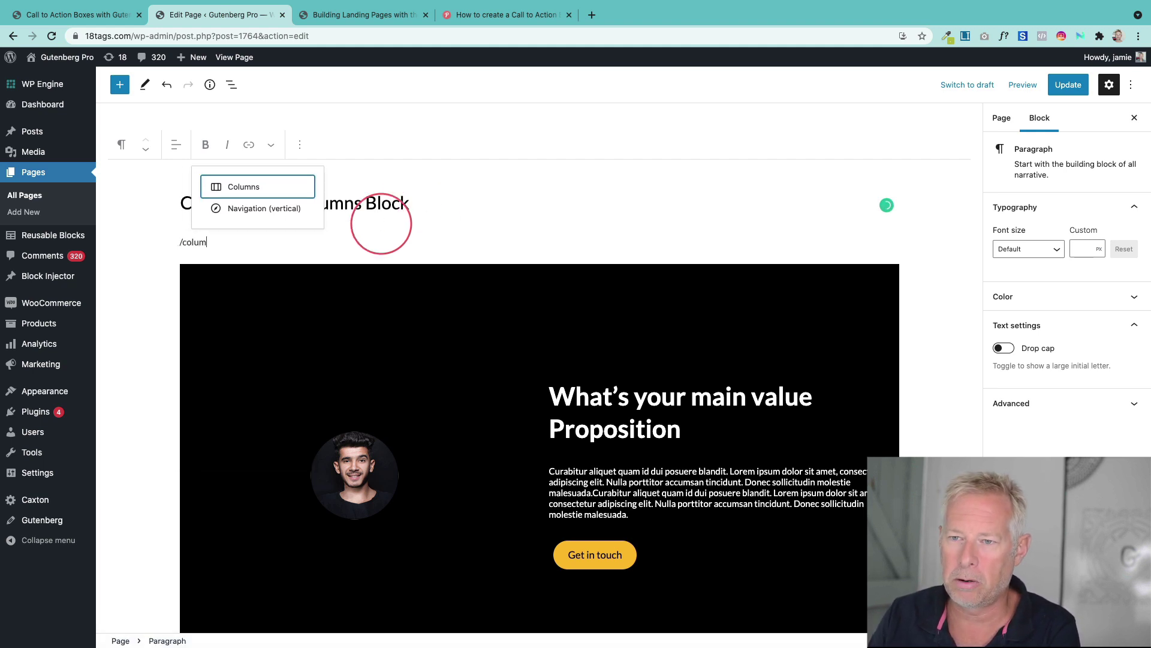
pyautogui.press('Return')
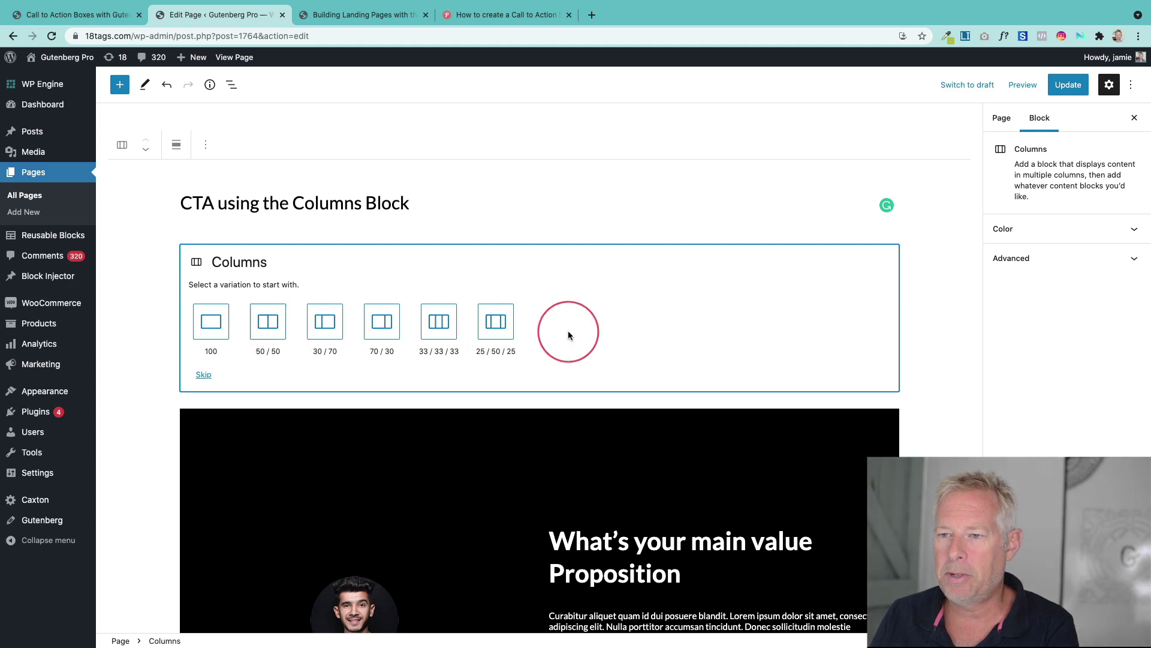
pyautogui.click(268, 325)
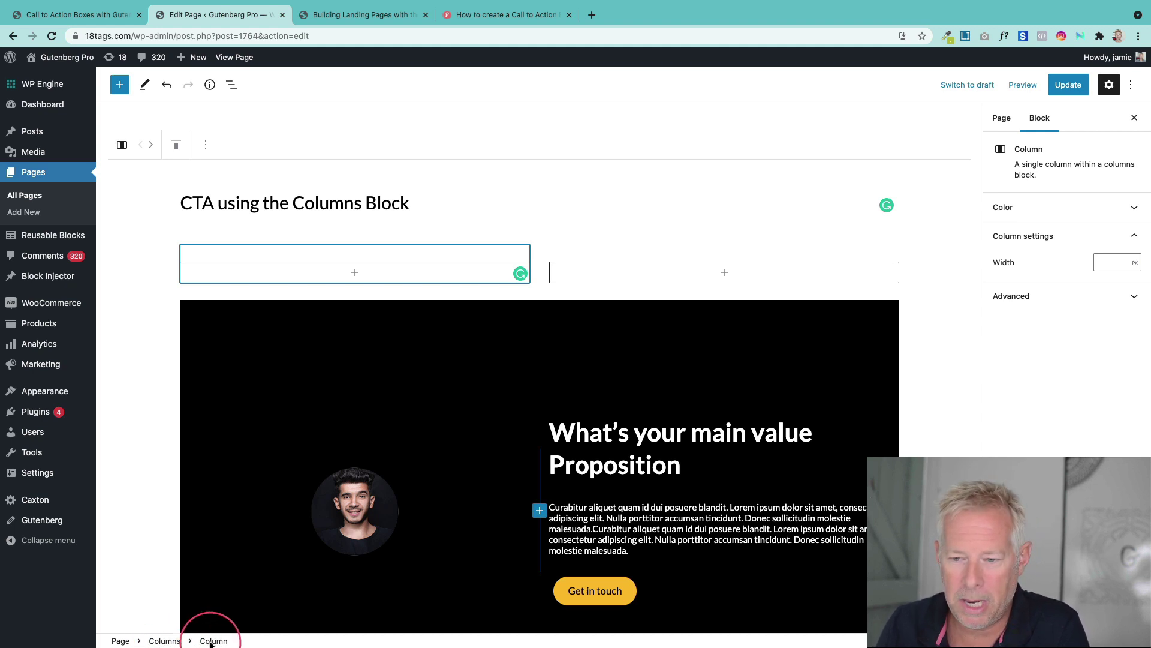
# Wrap the new Columns block in a Group and give the group a solid black background, after trying orange
pyautogui.click(165, 641)
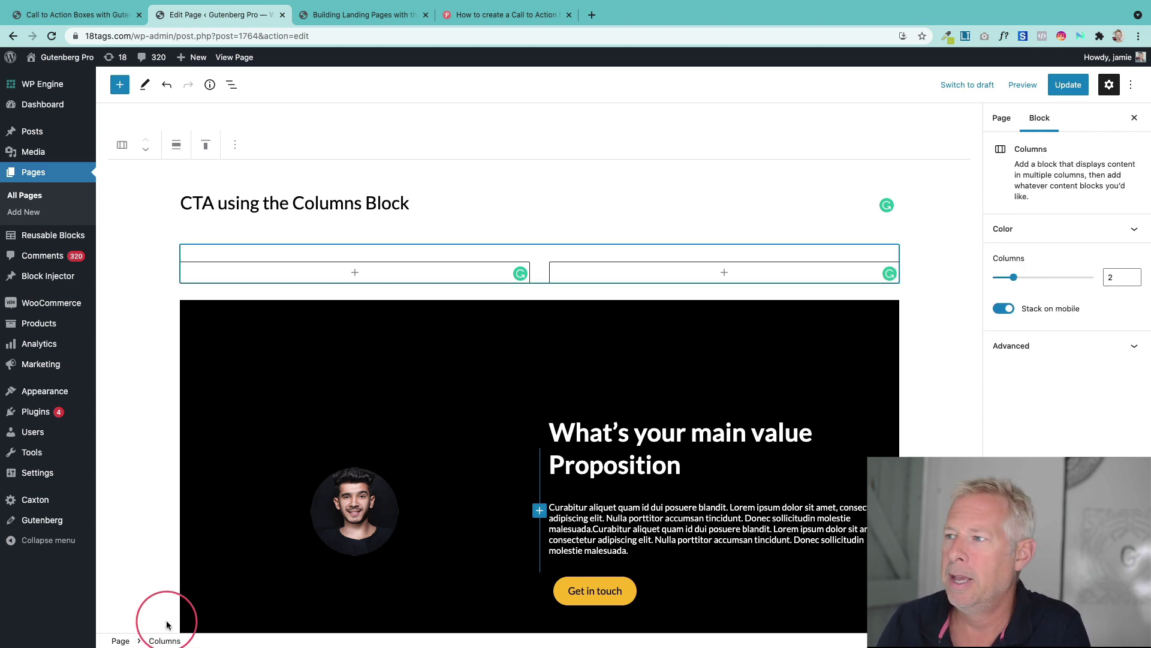
pyautogui.click(119, 150)
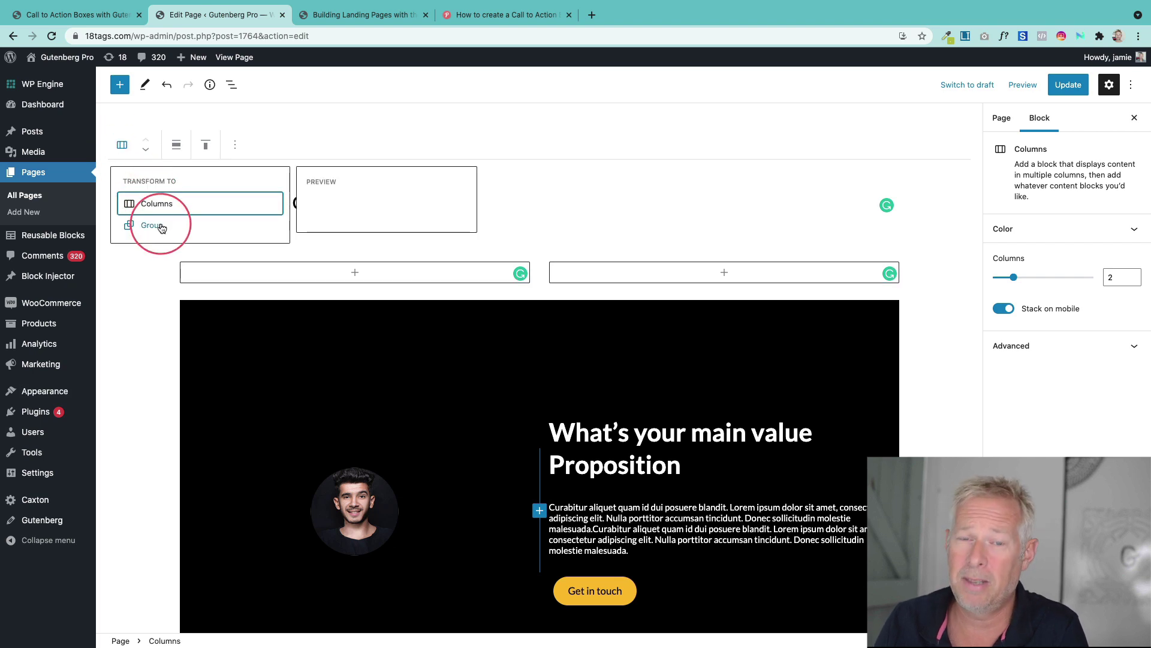
pyautogui.click(157, 225)
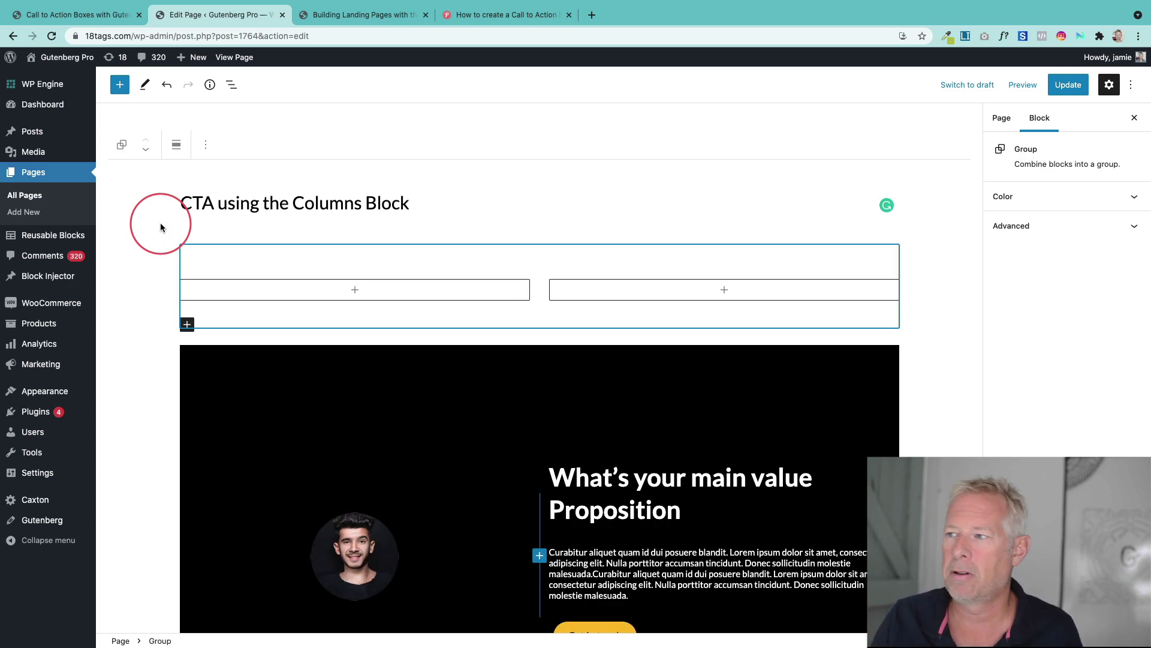
pyautogui.click(1036, 196)
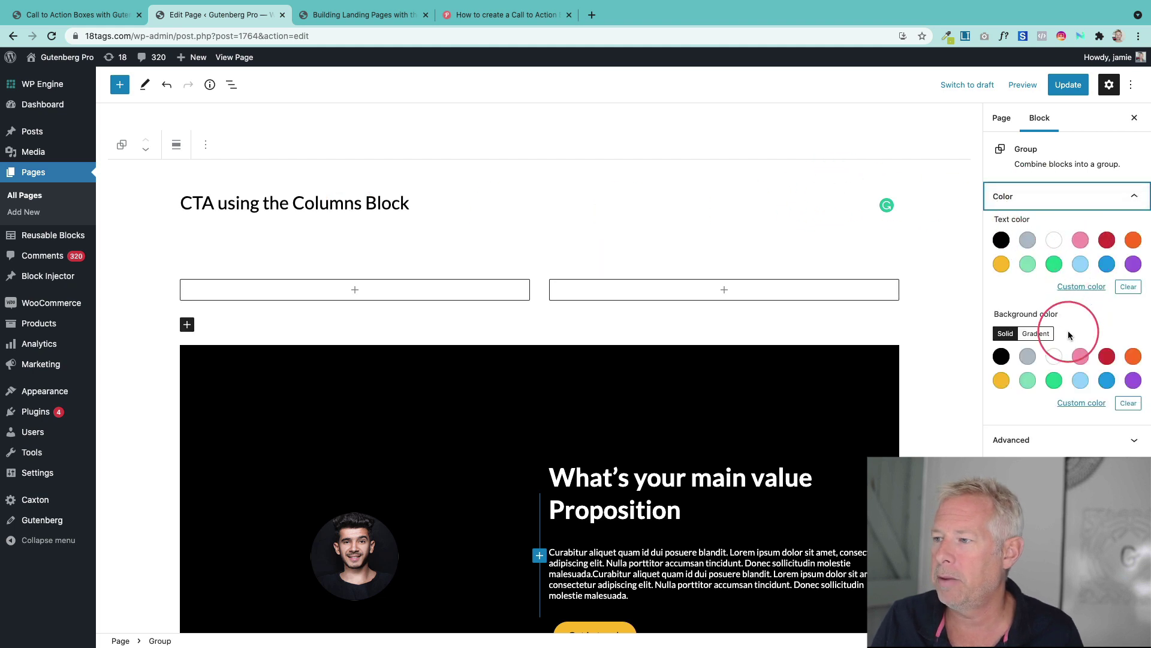
pyautogui.click(1132, 358)
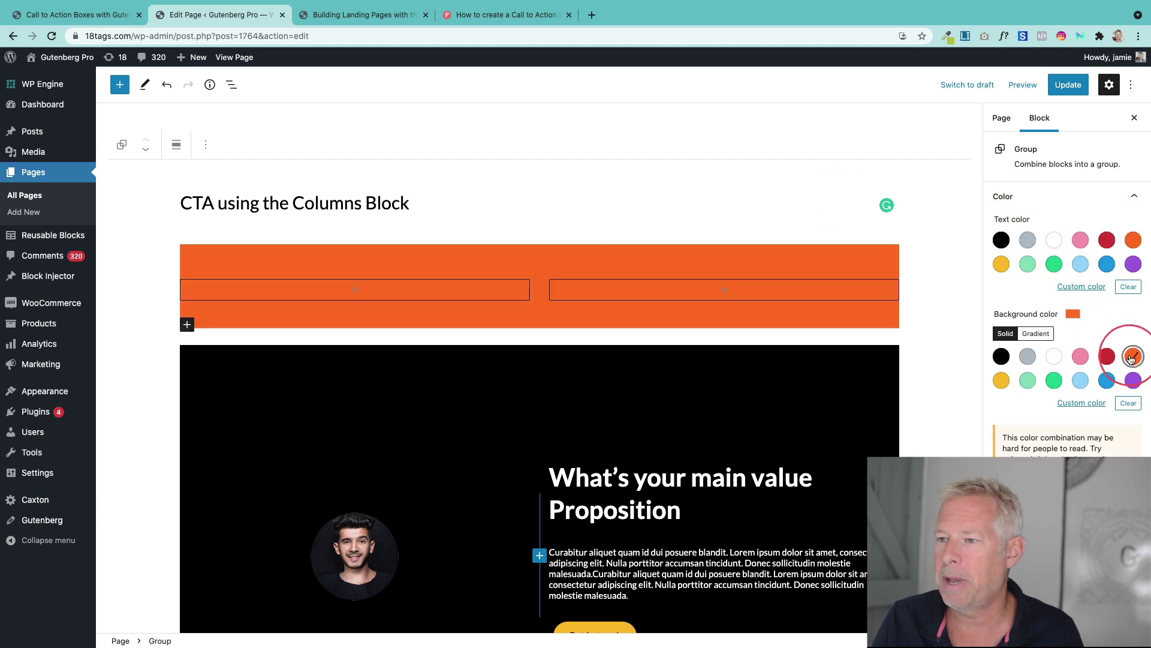
pyautogui.click(1001, 357)
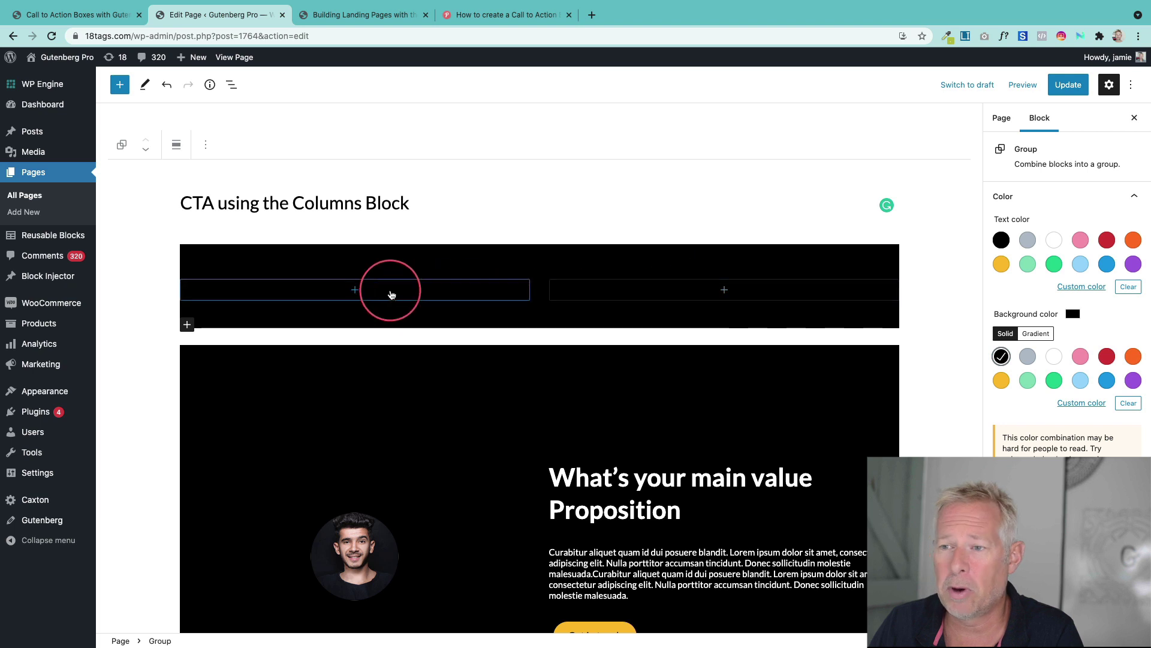
# Insert an Image block in the group's first column, using team6-free-img-1.png from the media library
pyautogui.click(349, 292)
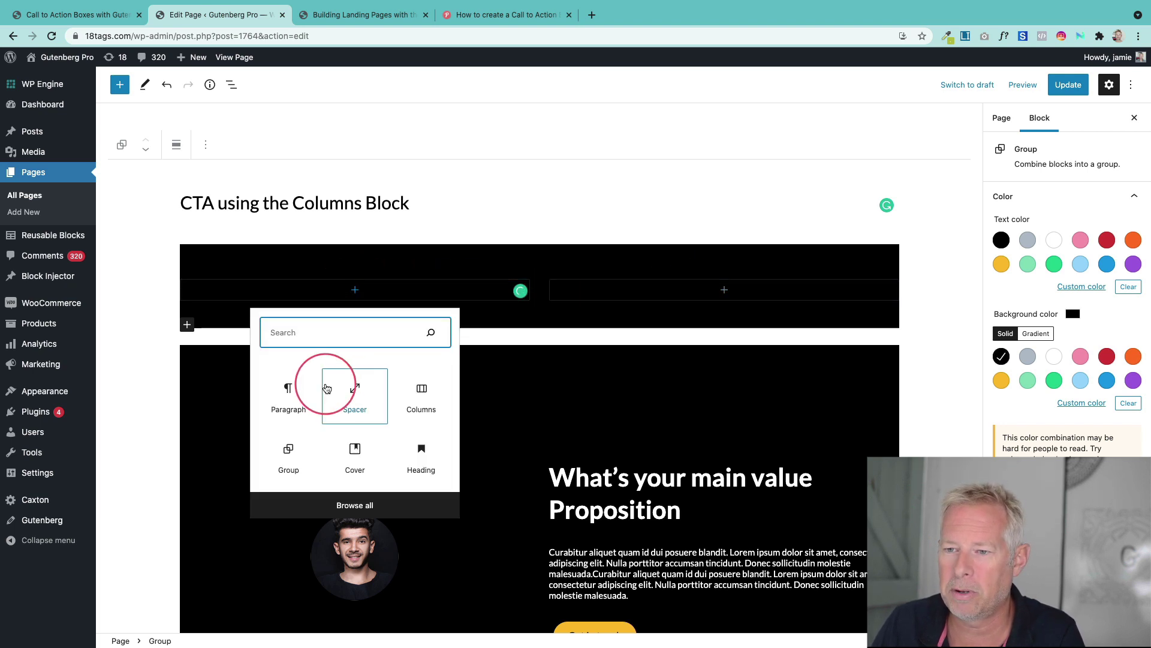
pyautogui.write('image')
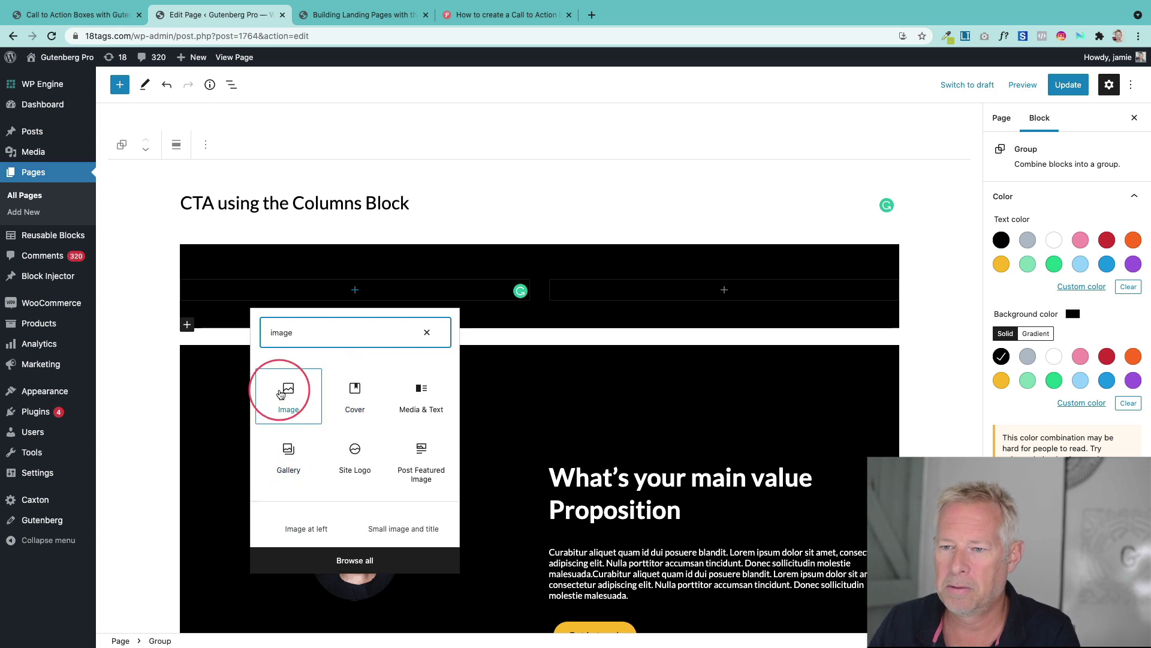
pyautogui.click(282, 393)
pyautogui.click(264, 340)
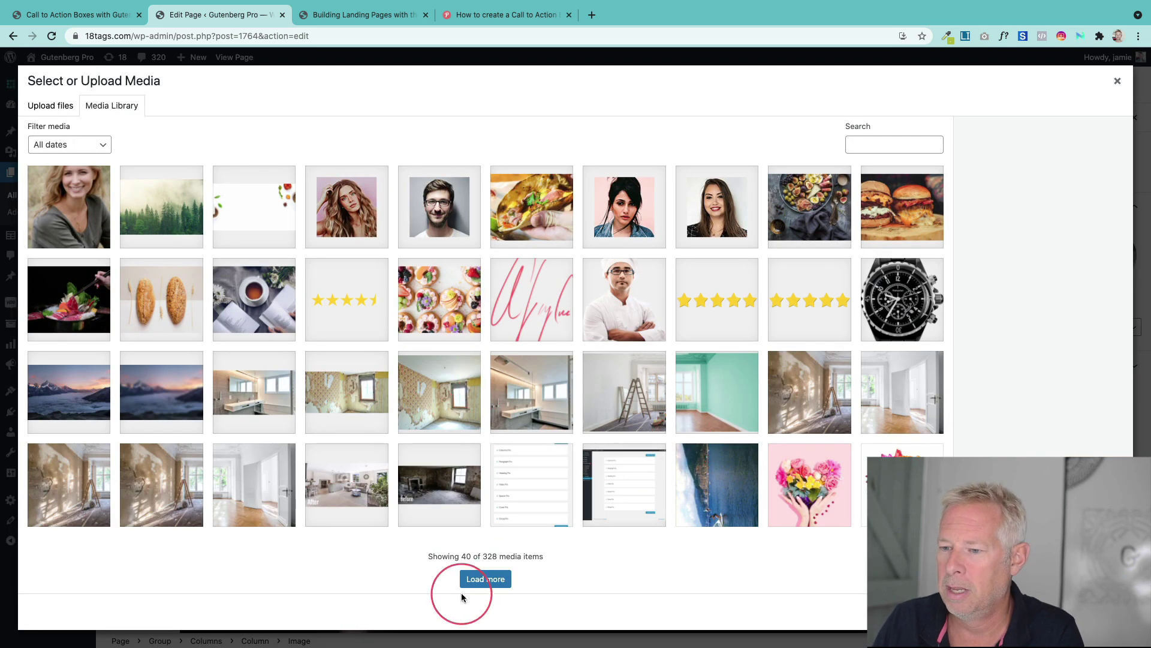
pyautogui.click(483, 578)
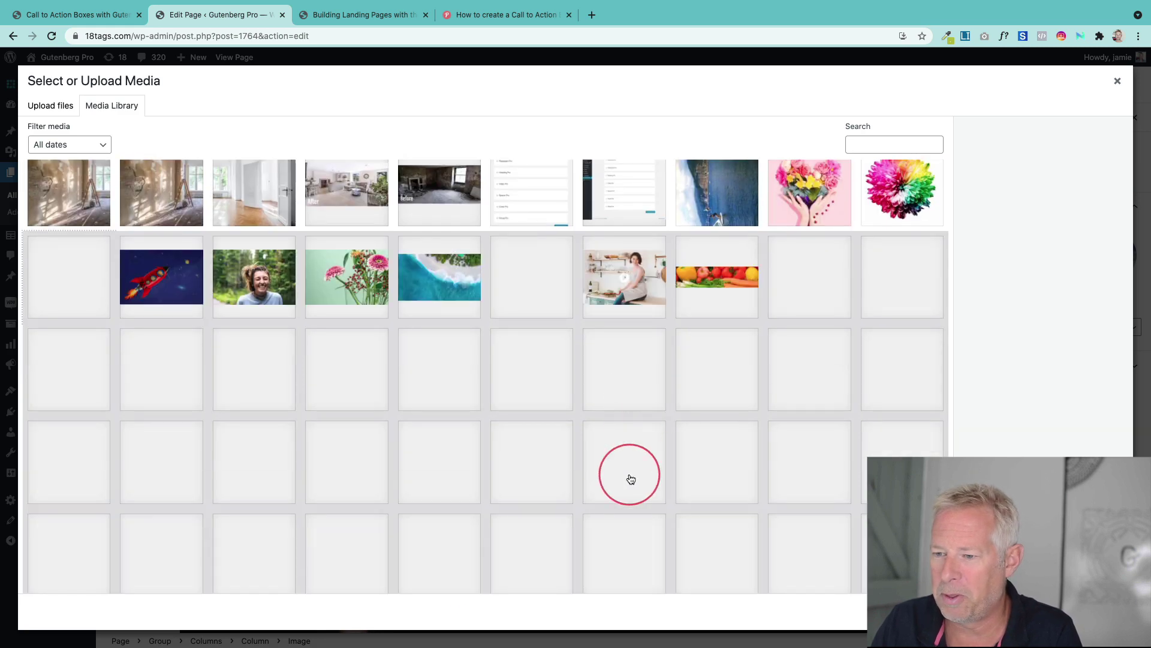
pyautogui.scroll(-2, 938, 417)
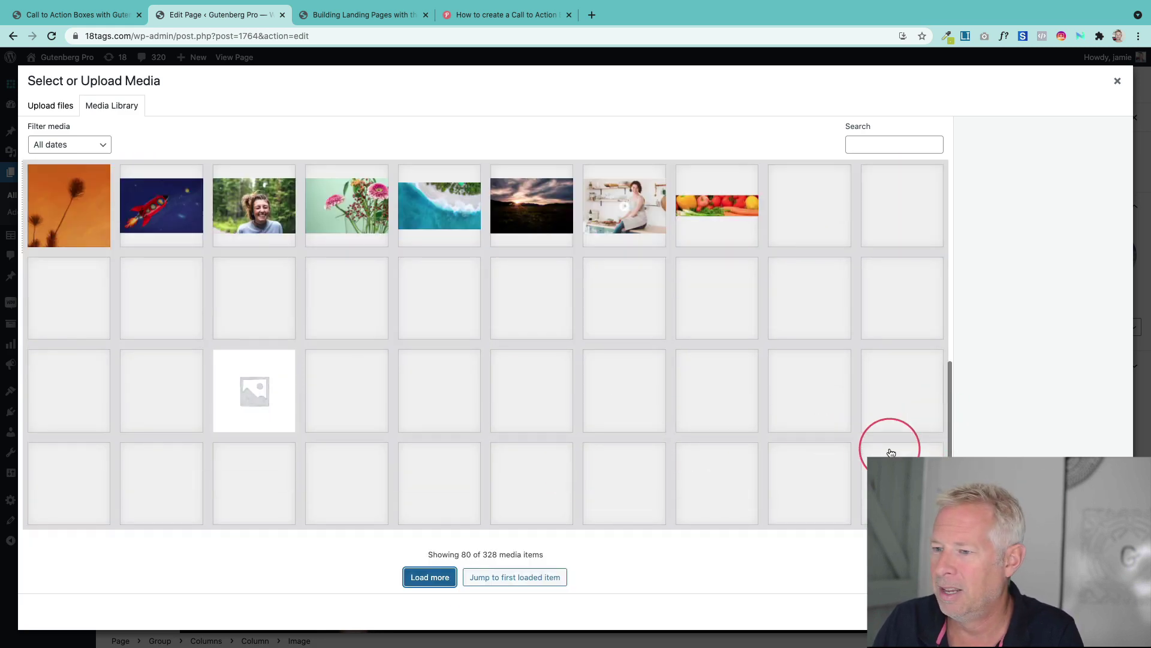
pyautogui.click(430, 579)
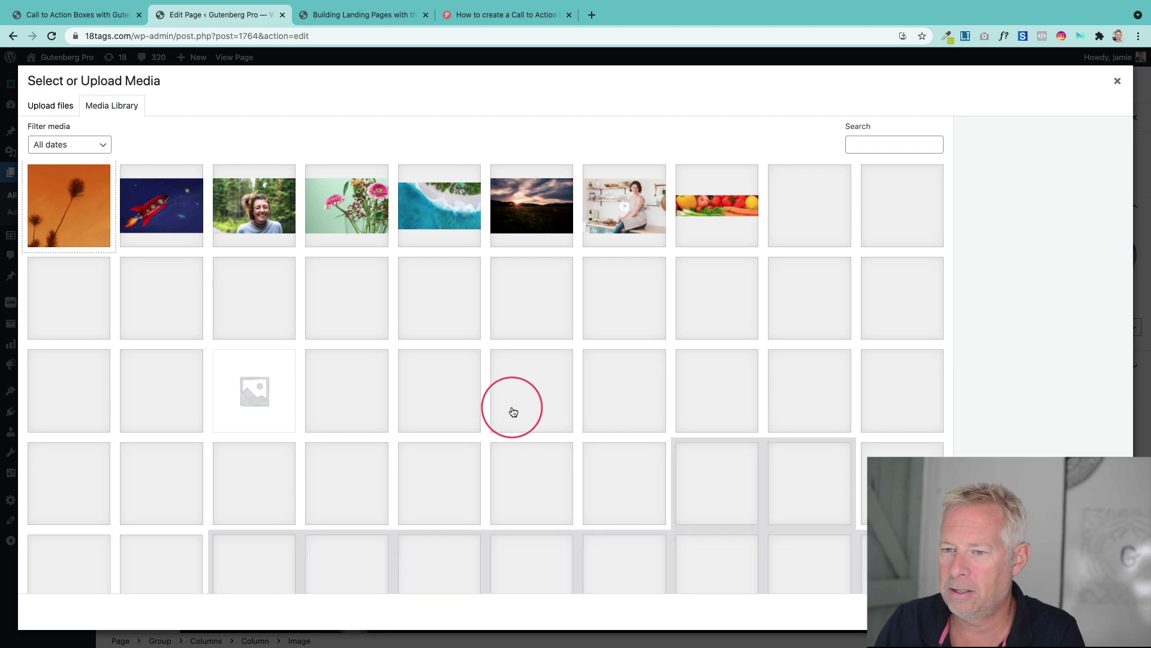
pyautogui.click(346, 418)
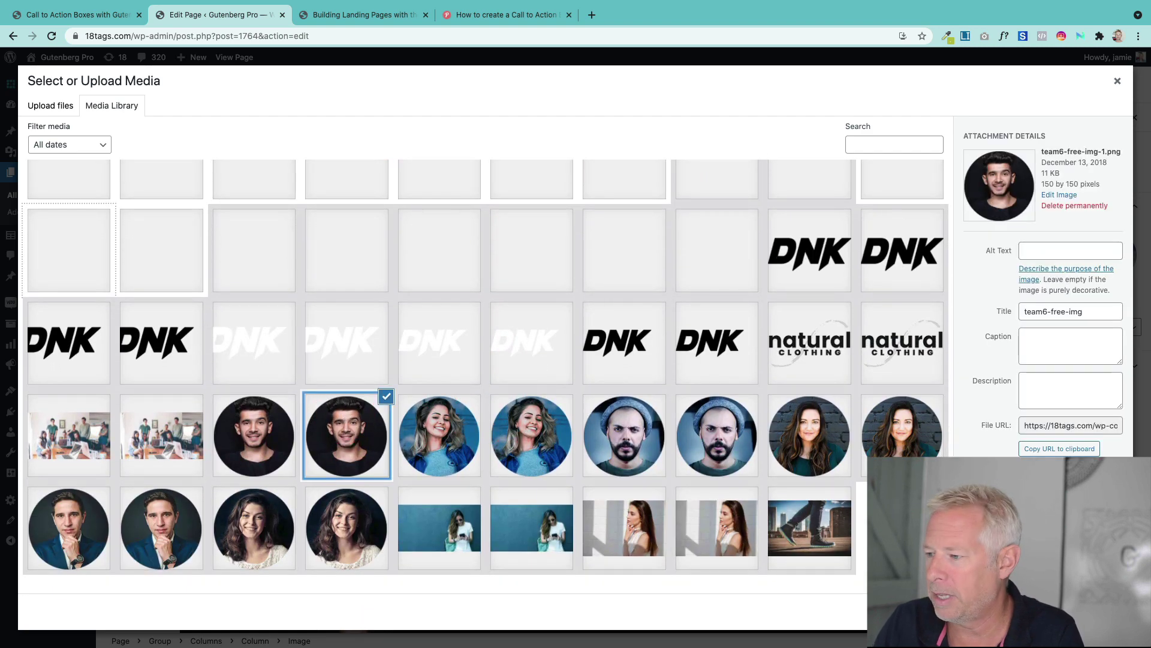
pyautogui.click(1097, 609)
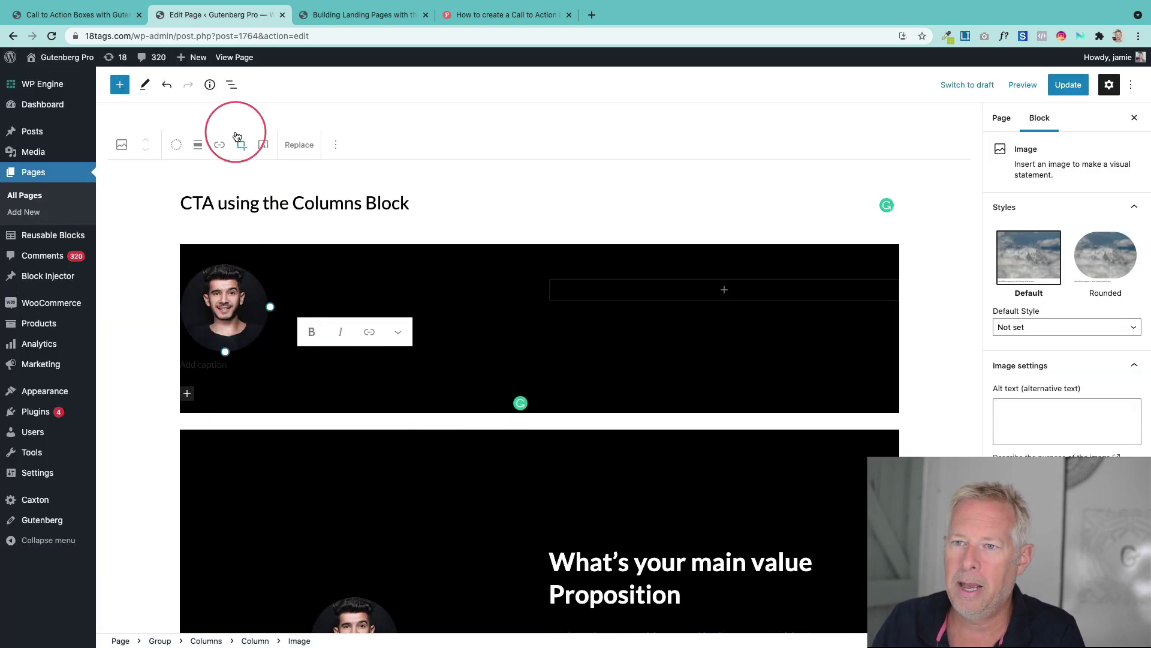
# Align the round portrait to the center of its column
pyautogui.click(198, 144)
pyautogui.click(241, 210)
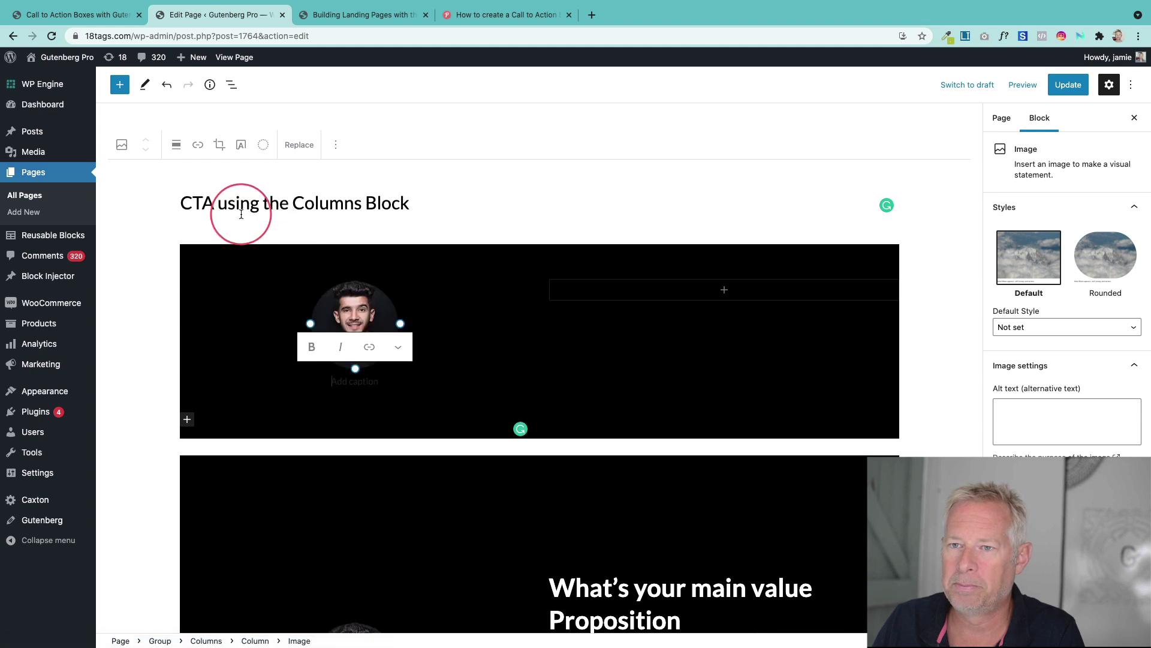
pyautogui.click(367, 261)
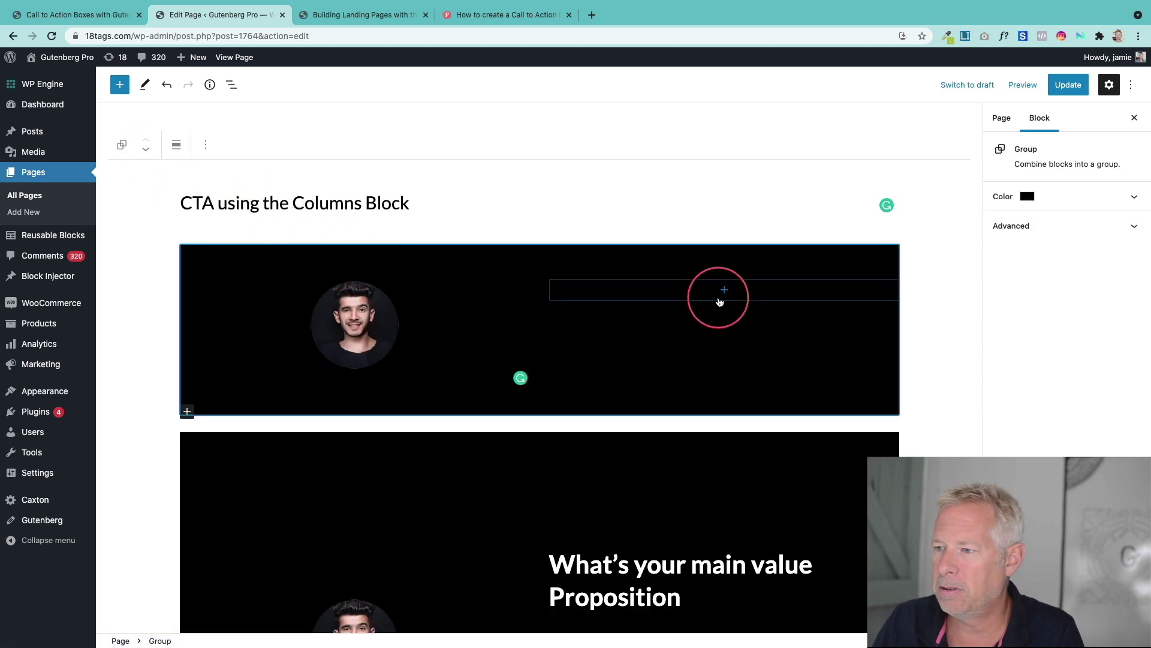
# Copy the heading and paragraph from the finished CTA below into the new group's empty second column
pyautogui.scroll(-4, 622, 569)
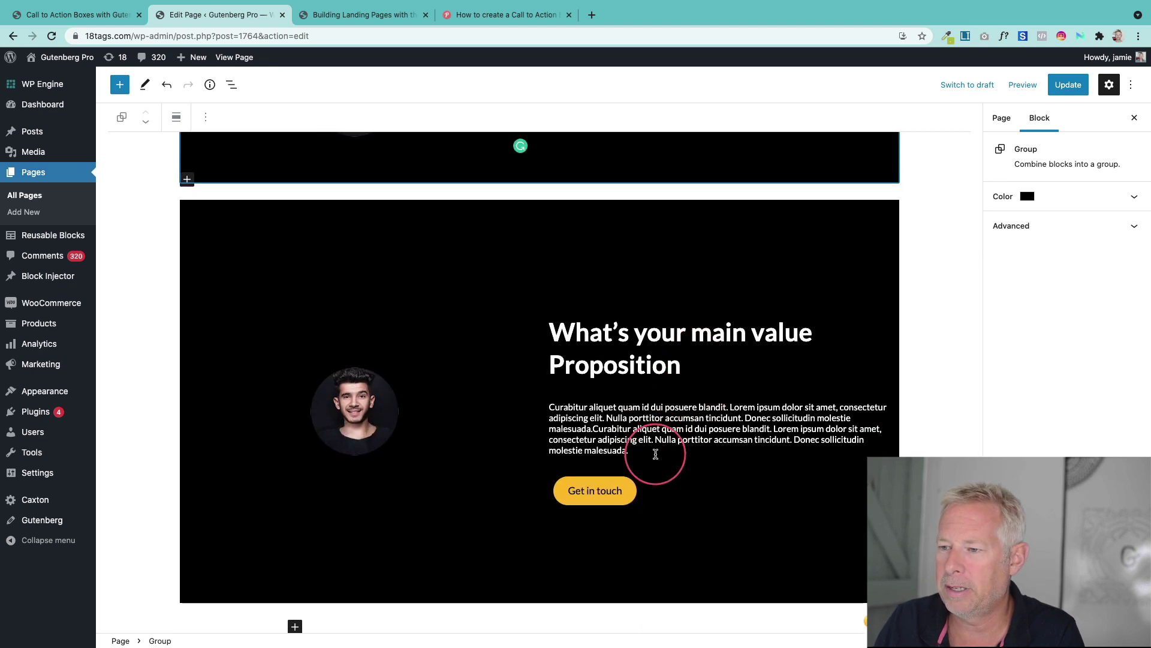
pyautogui.moveTo(650, 452); pyautogui.dragTo(552, 325)
pyautogui.press('super+c')
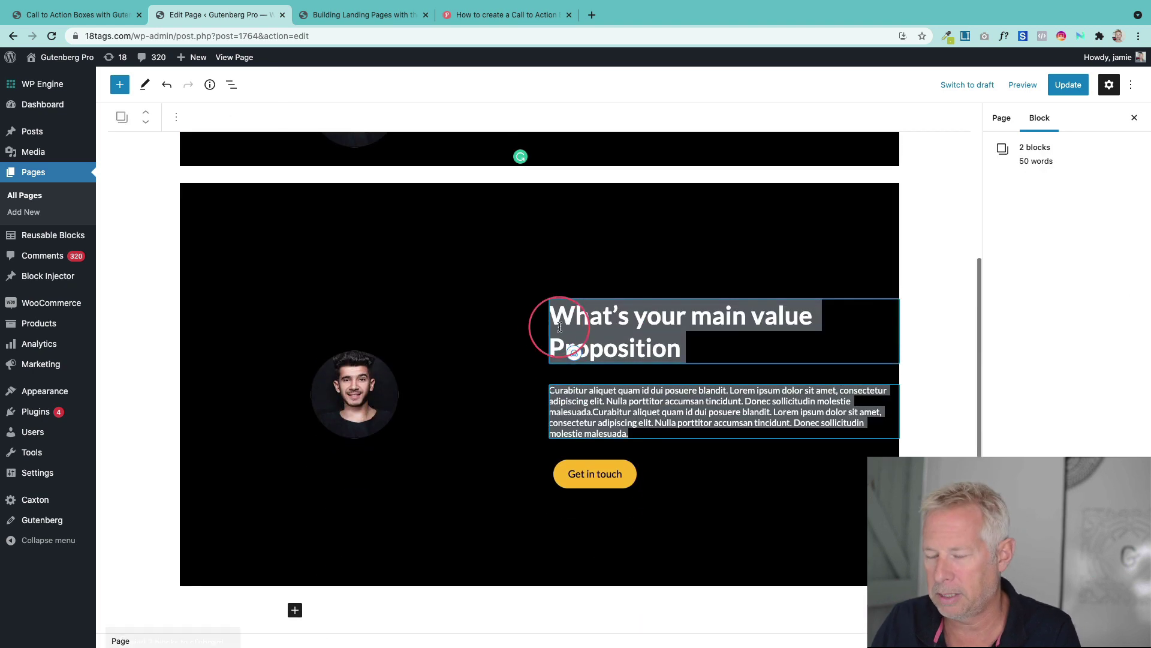
pyautogui.scroll(4, 550, 324)
pyautogui.click(699, 290)
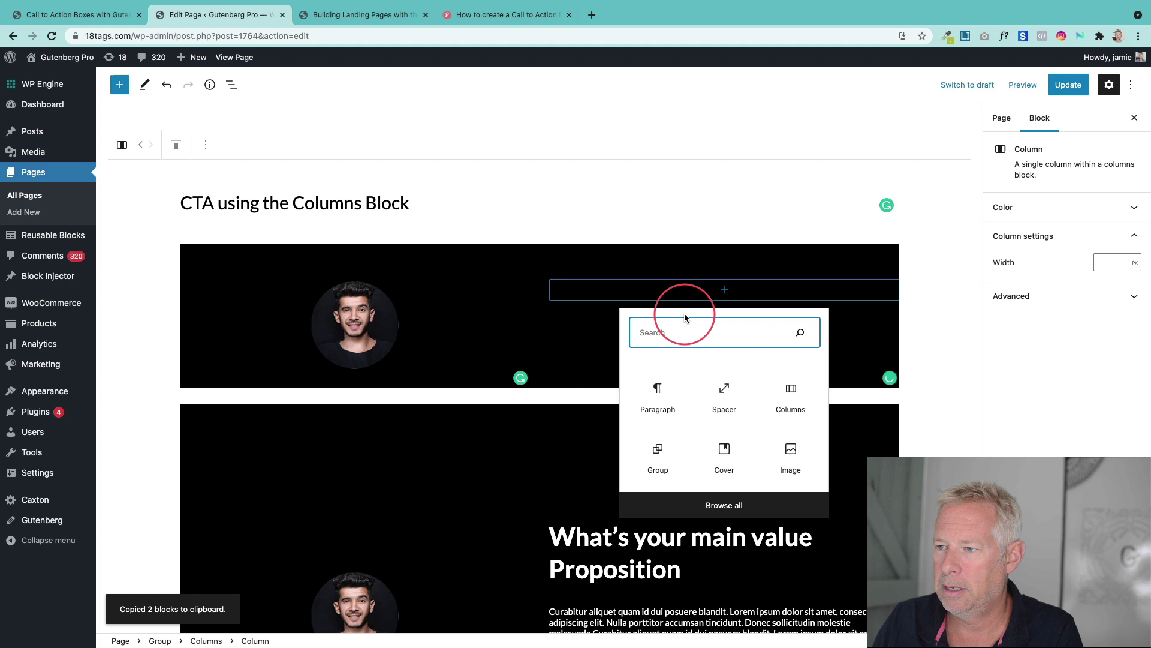
pyautogui.click(658, 388)
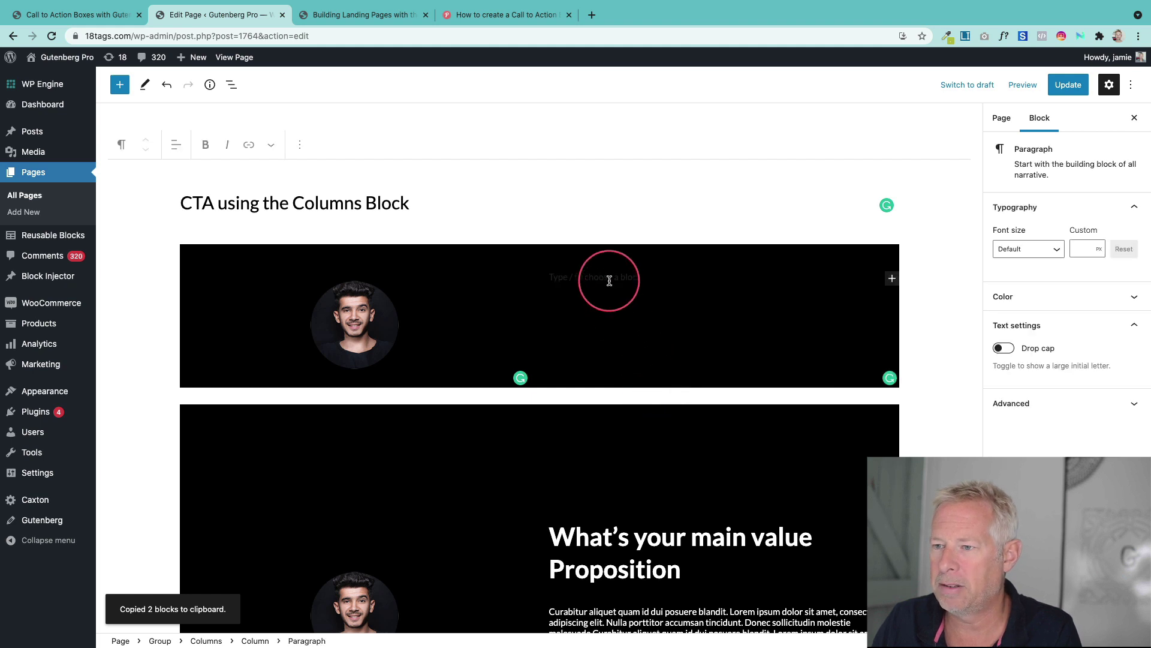
pyautogui.press('super+v')
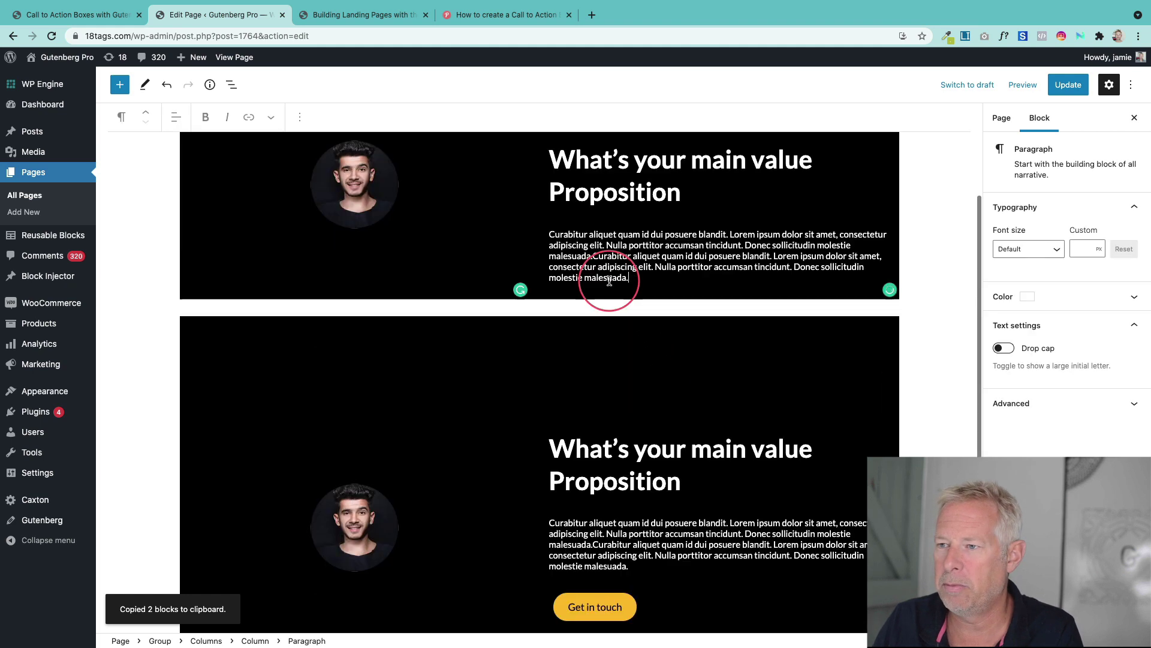
# Insert a Buttons block below the copied paragraph in the new group's second column
pyautogui.click(677, 603)
pyautogui.click(646, 278)
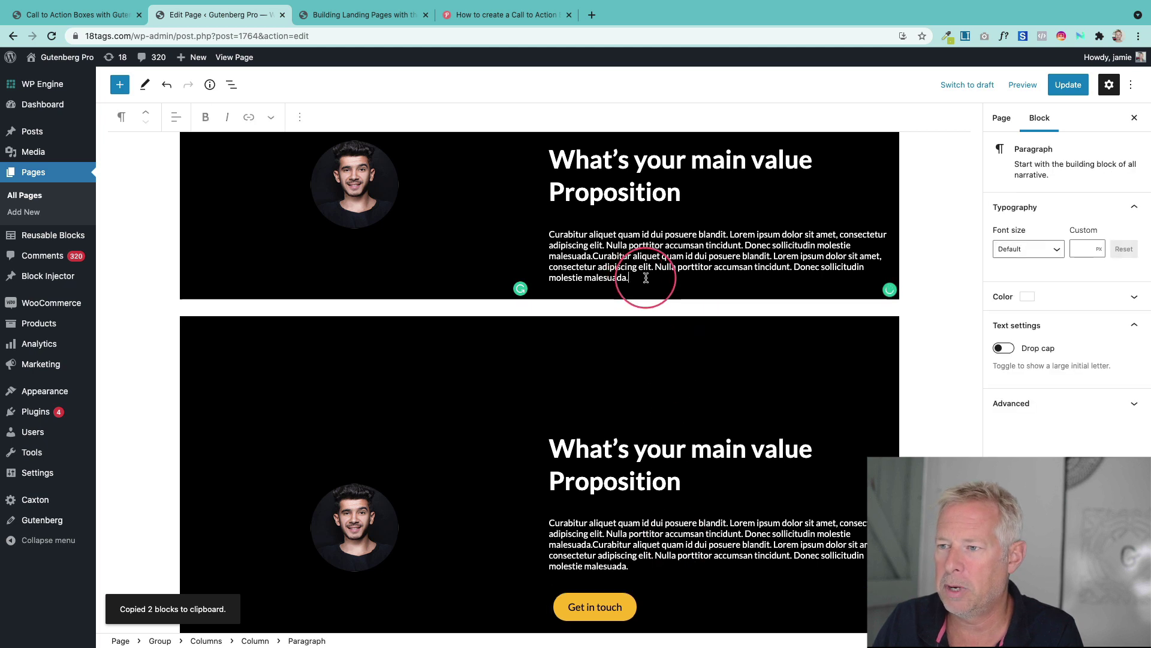
pyautogui.press('Return')
pyautogui.write('/bu')
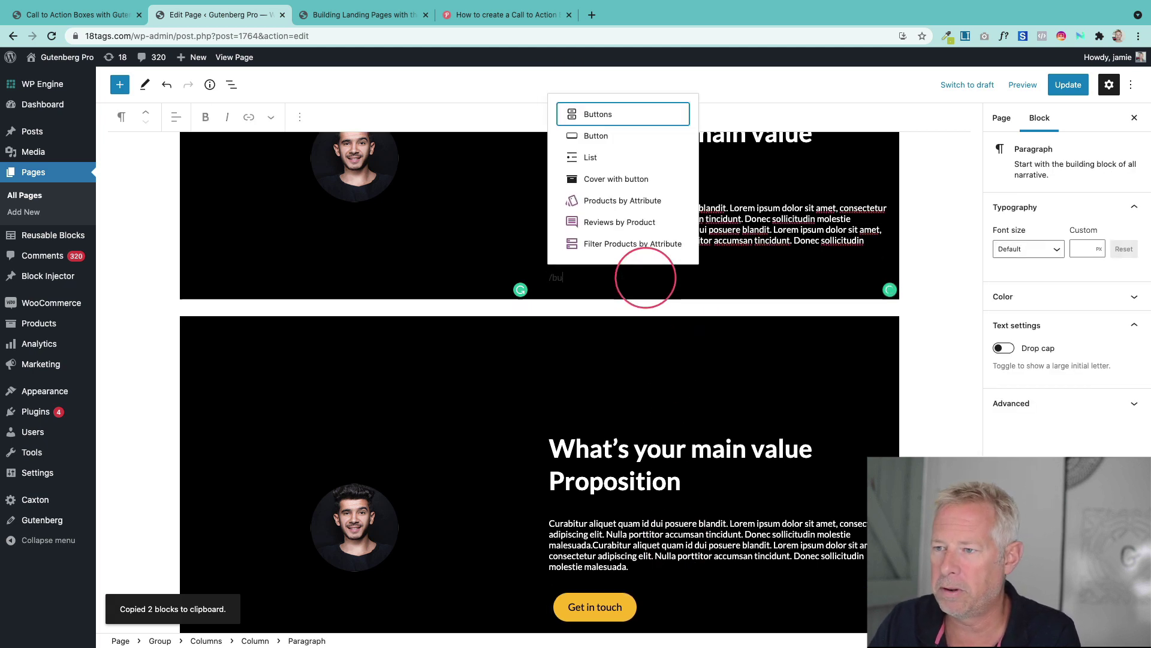
pyautogui.write('tton')
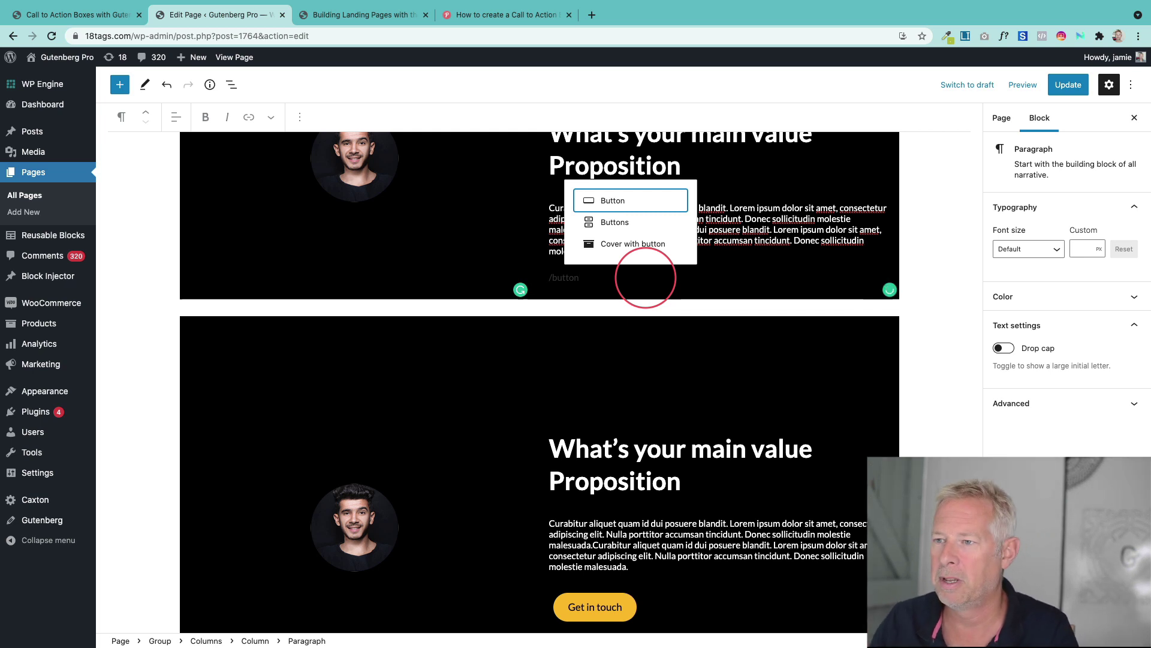
pyautogui.click(613, 223)
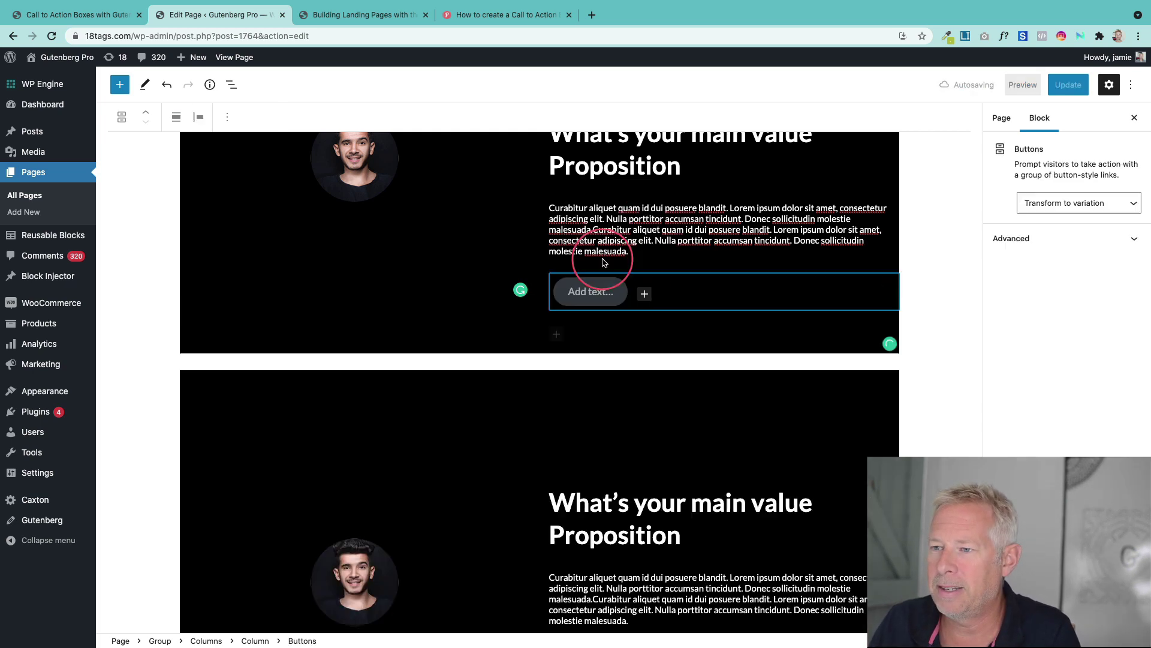
# Label the new button "Get in touch"
pyautogui.click(600, 295)
pyautogui.write('Gegt')
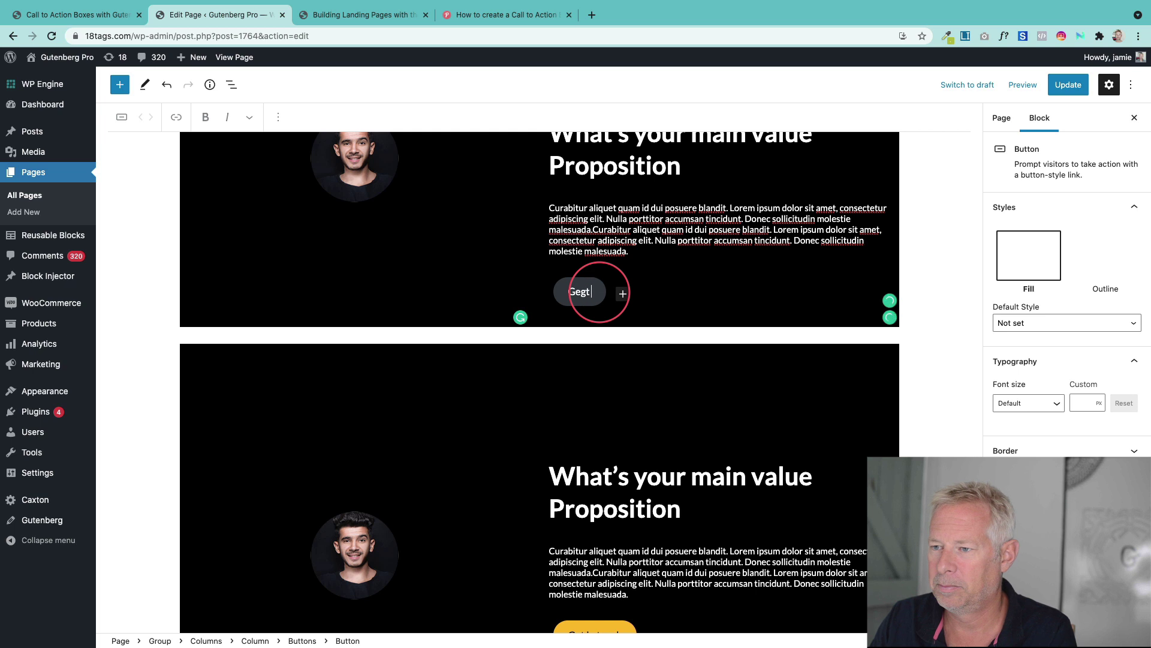
pyautogui.write(' in')
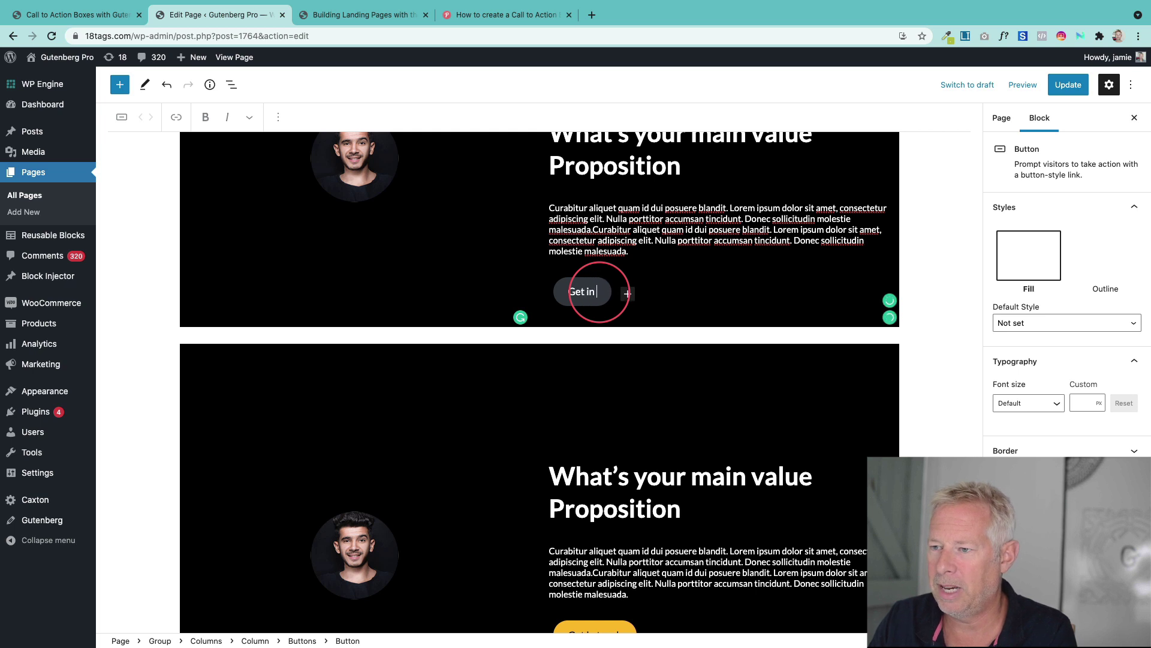
pyautogui.write(' touch')
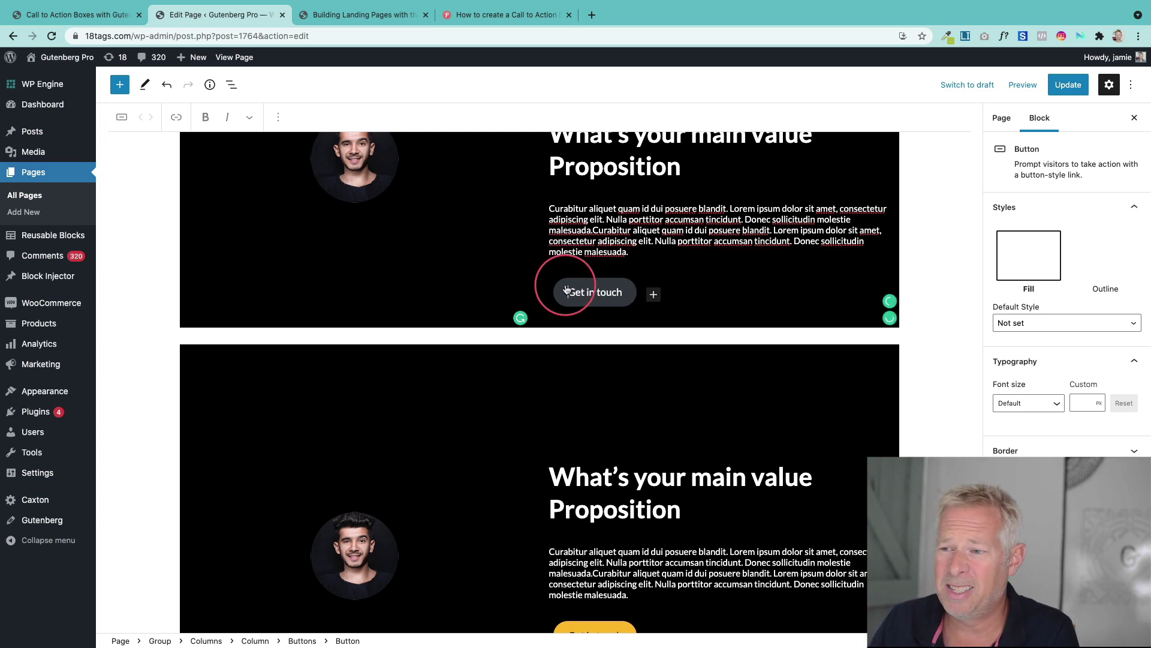
# Give the "Get in touch" button a yellow background and black text
pyautogui.click(1019, 479)
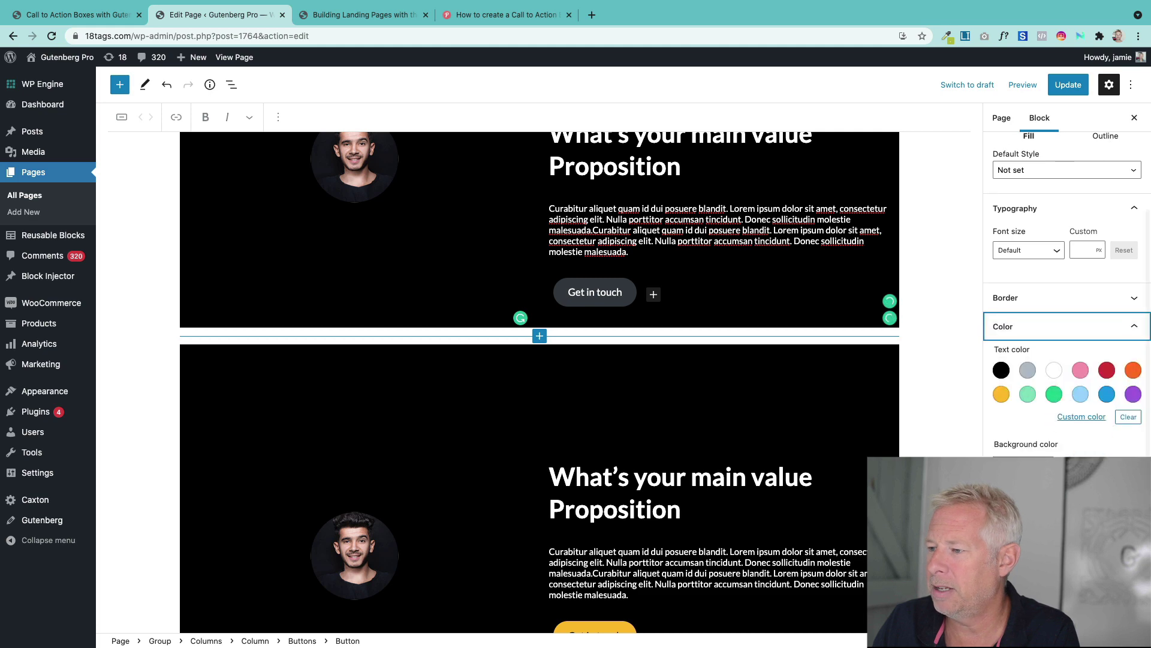
pyautogui.click(1002, 394)
pyautogui.click(1002, 370)
# Add a Spacer block below the button in the second column and duplicate it
pyautogui.scroll(3, 547, 301)
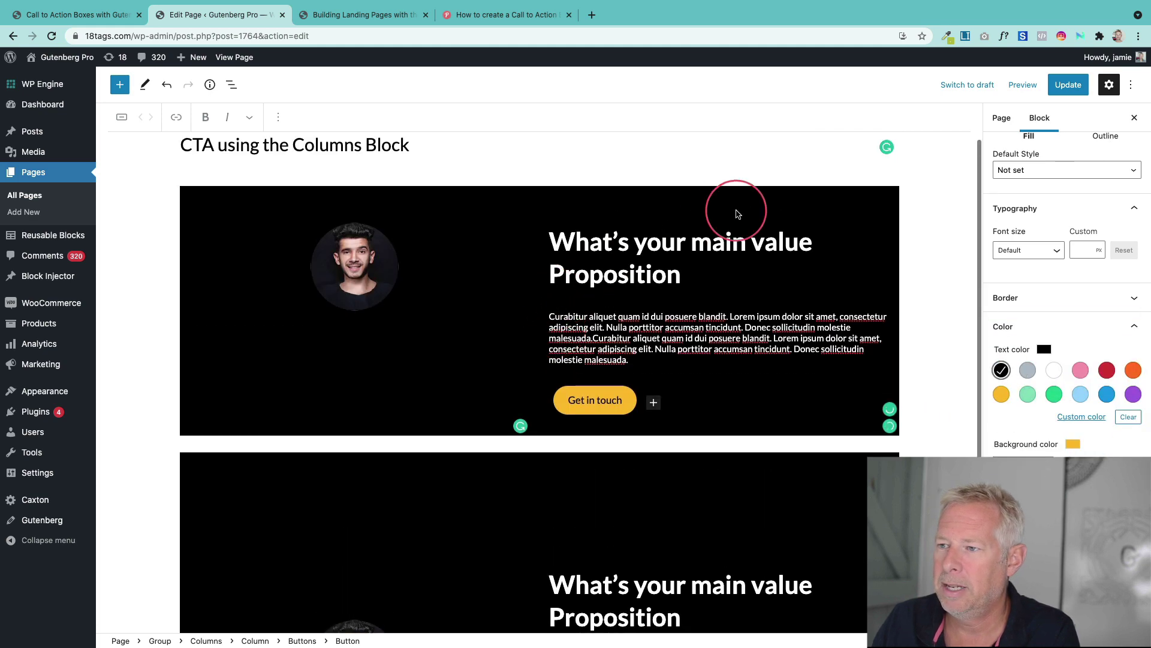
pyautogui.click(698, 422)
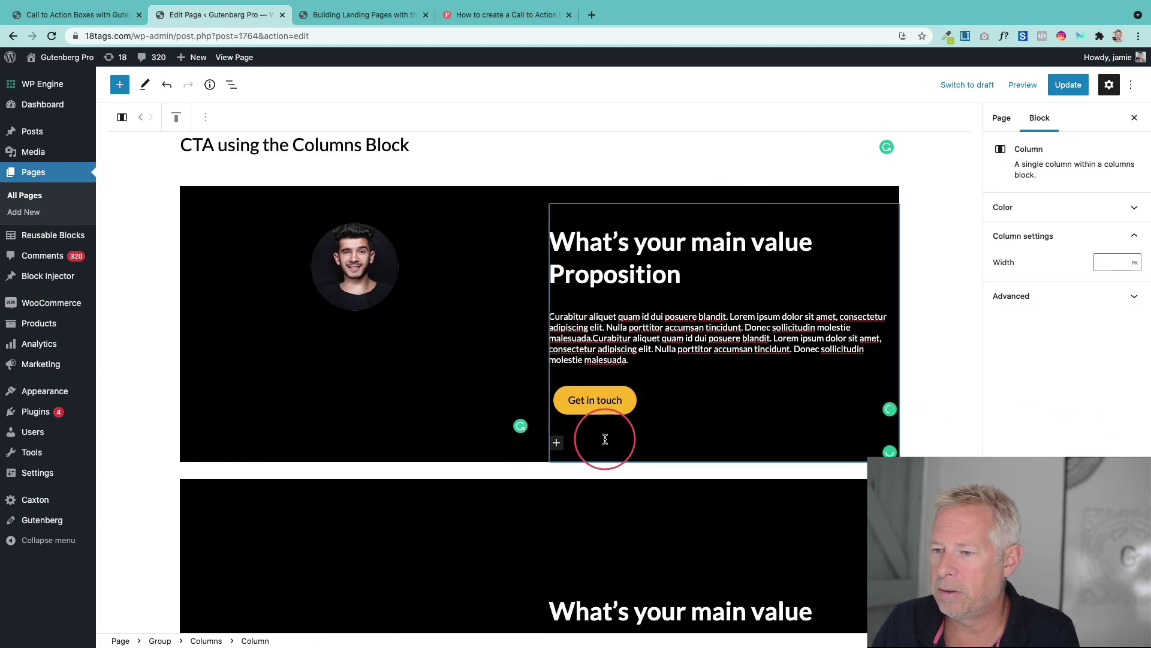
pyautogui.click(556, 443)
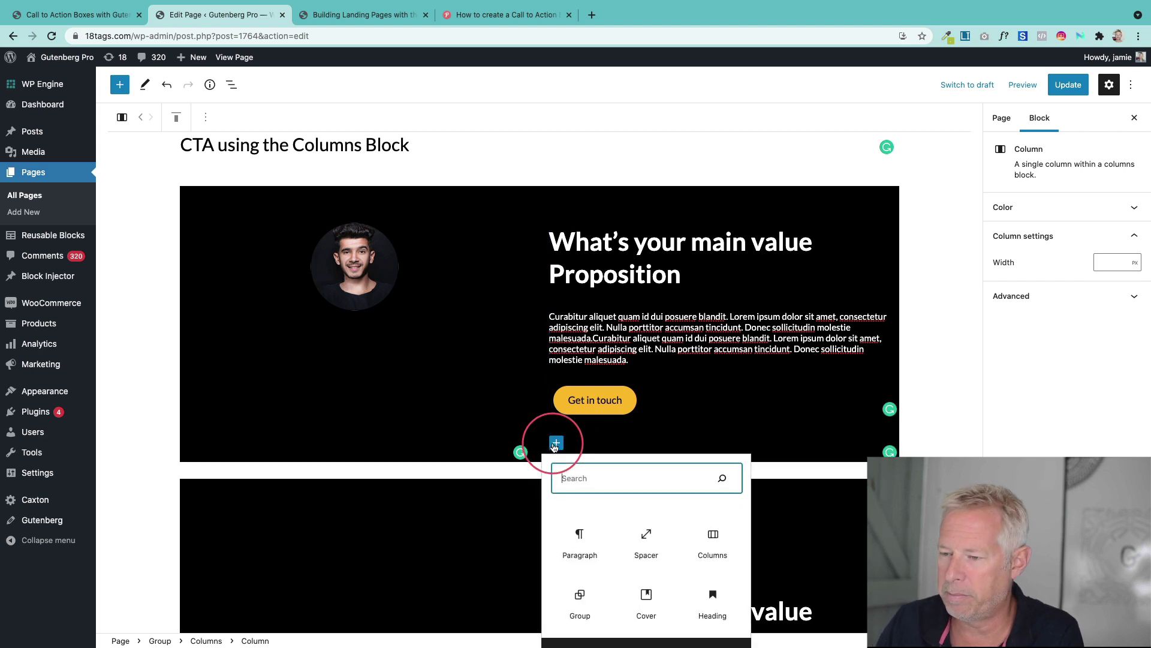
pyautogui.click(646, 540)
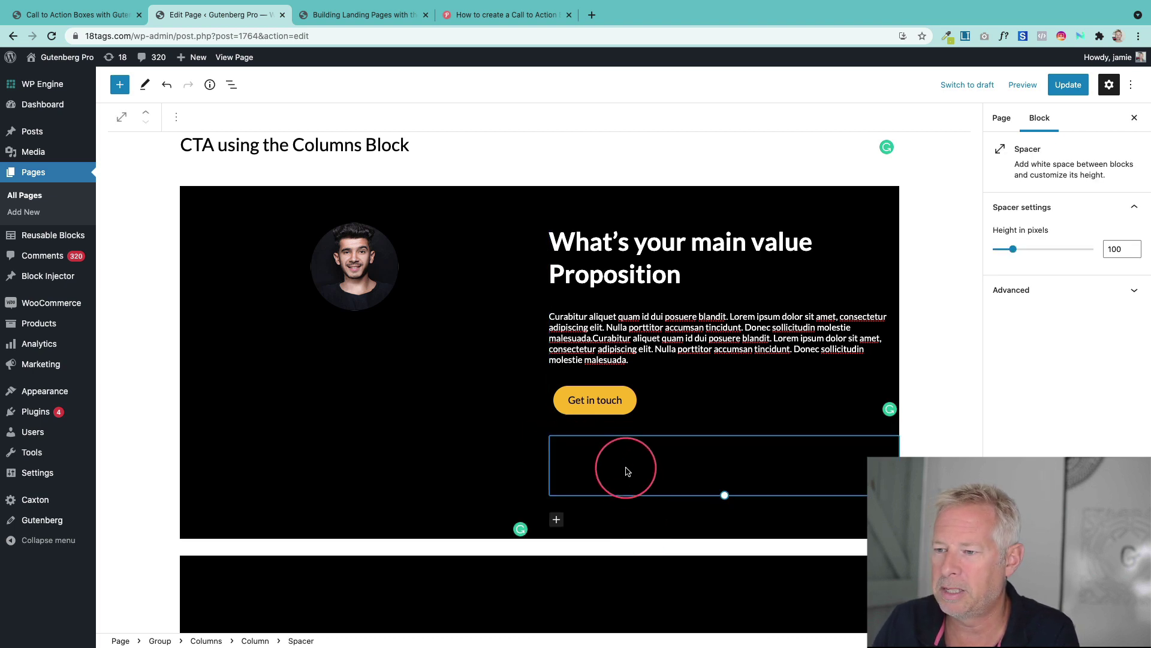
pyautogui.click(177, 117)
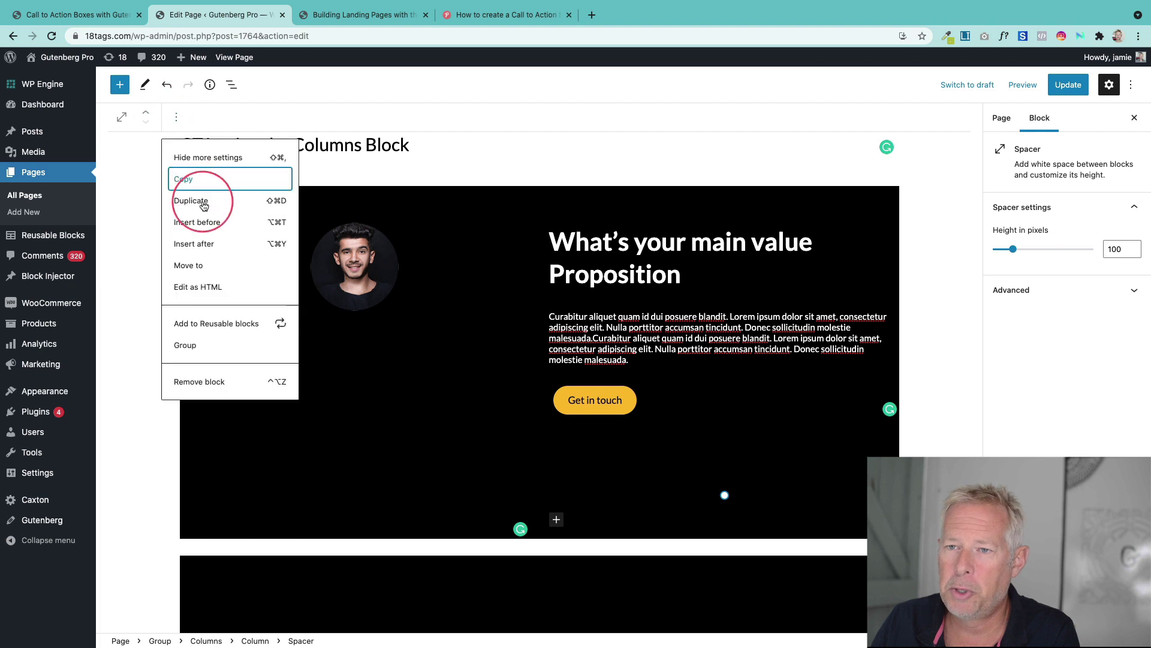
pyautogui.click(204, 205)
# Move one of the two spacers up above the heading in the second column
pyautogui.click(600, 442)
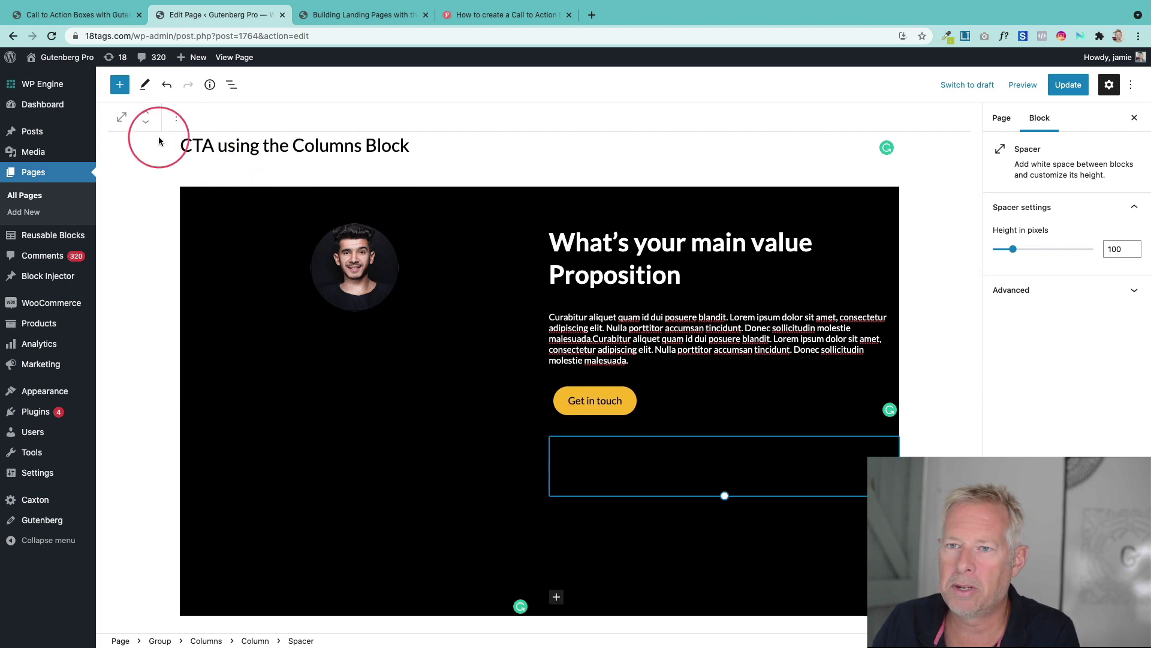
pyautogui.click(145, 113)
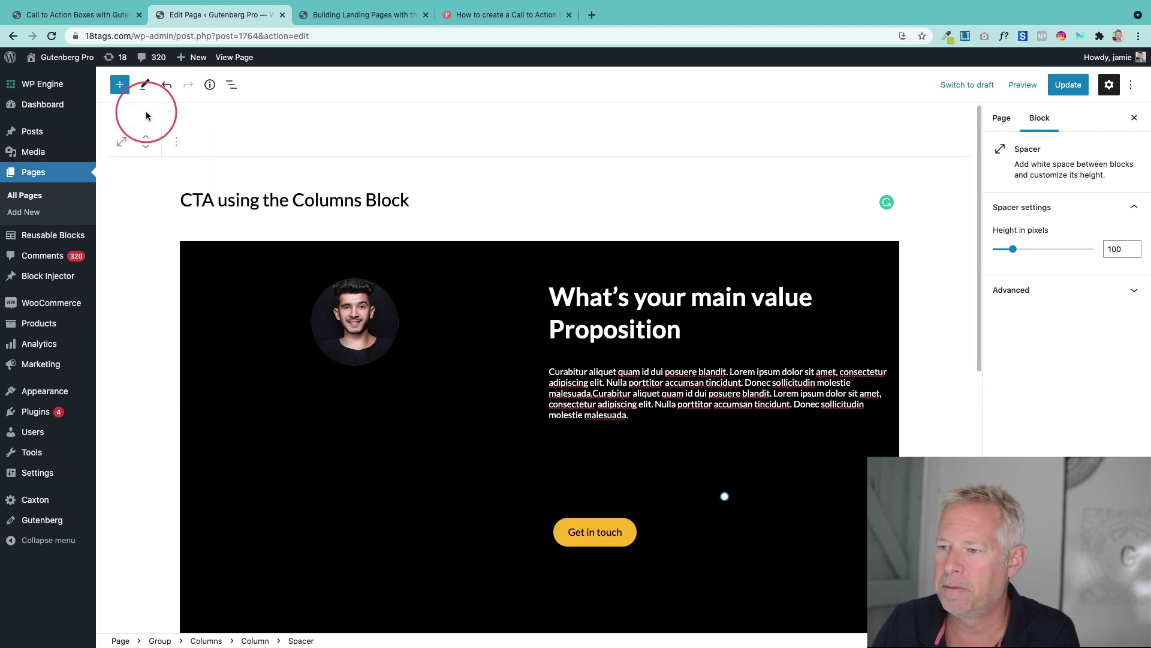
pyautogui.click(145, 138)
pyautogui.click(145, 139)
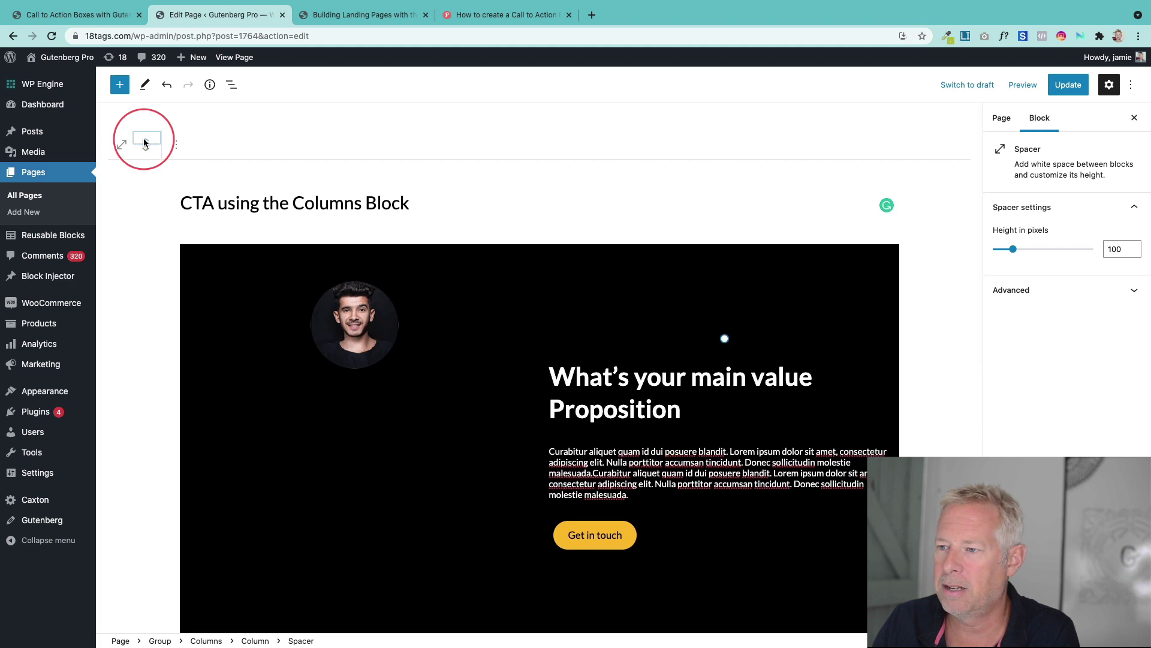
# Update the page and view it on the live site, comparing the new CTA with the finished one below
pyautogui.click(1062, 85)
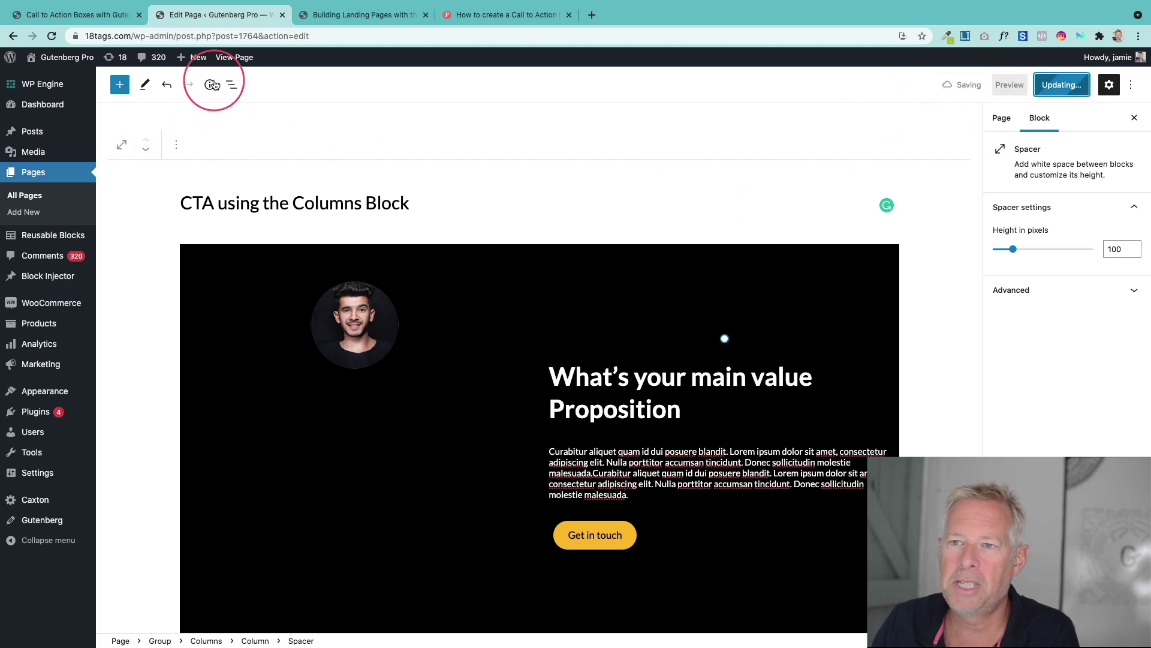
pyautogui.click(234, 57)
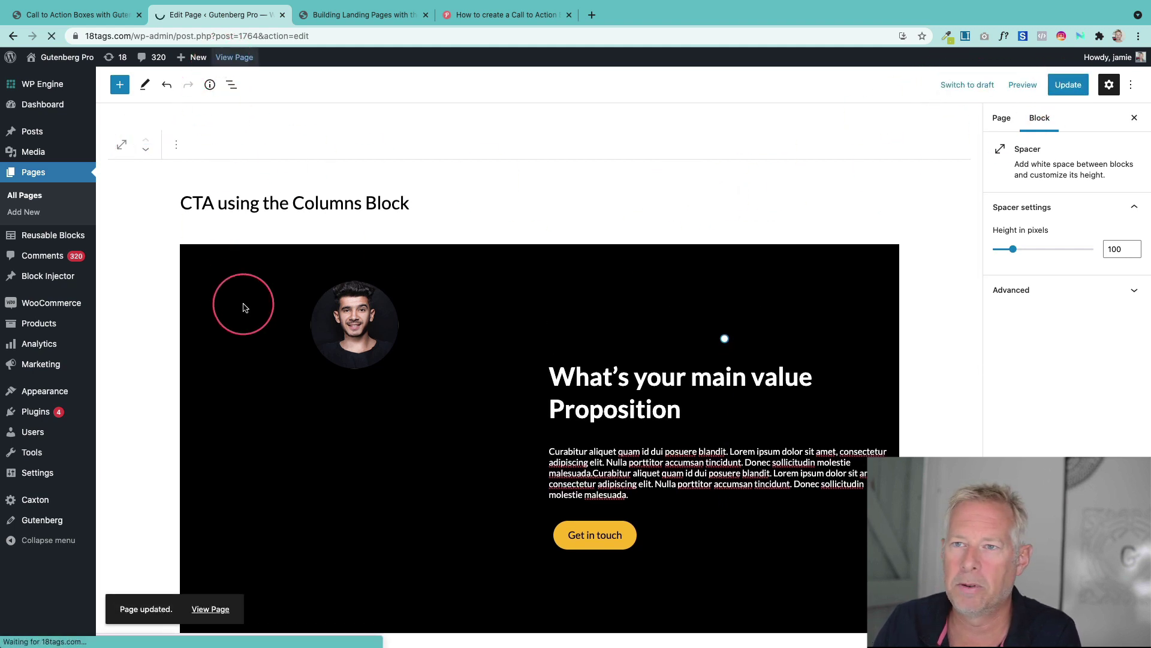
pyautogui.scroll(-3, 534, 462)
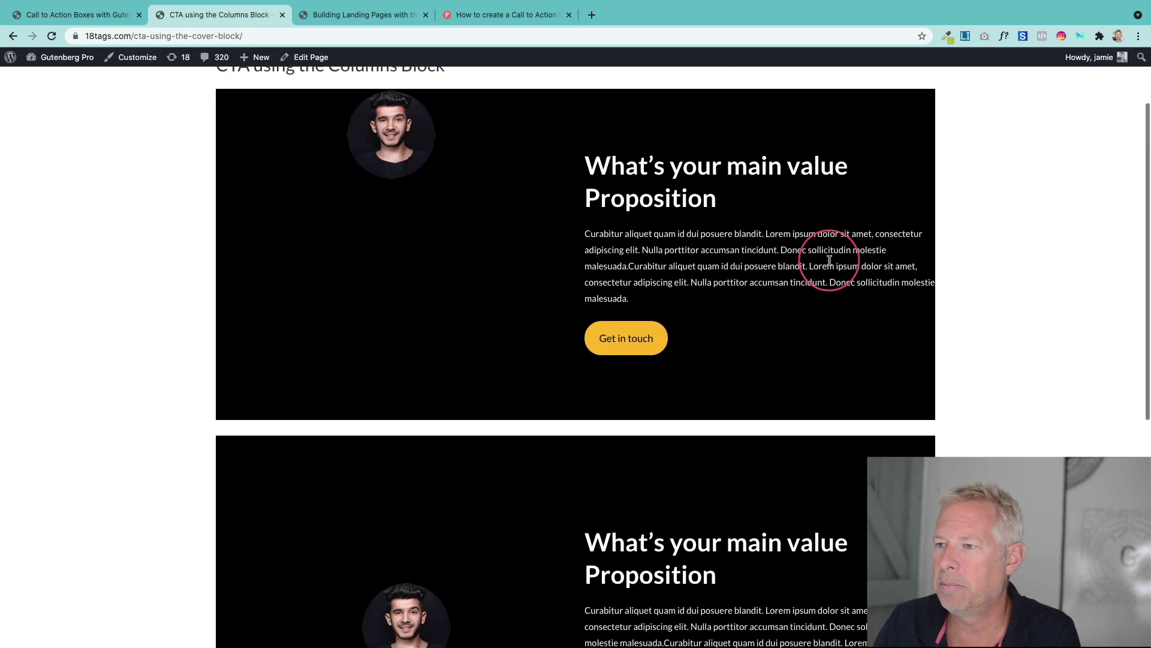
pyautogui.scroll(2, 903, 315)
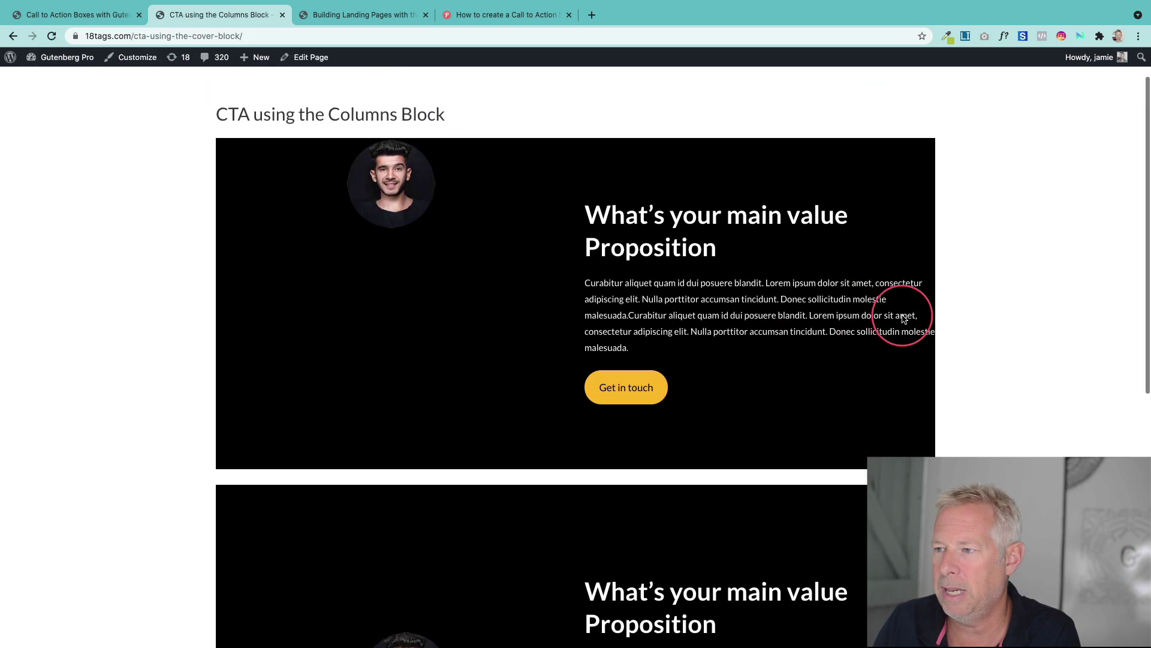
pyautogui.scroll(-1, 904, 318)
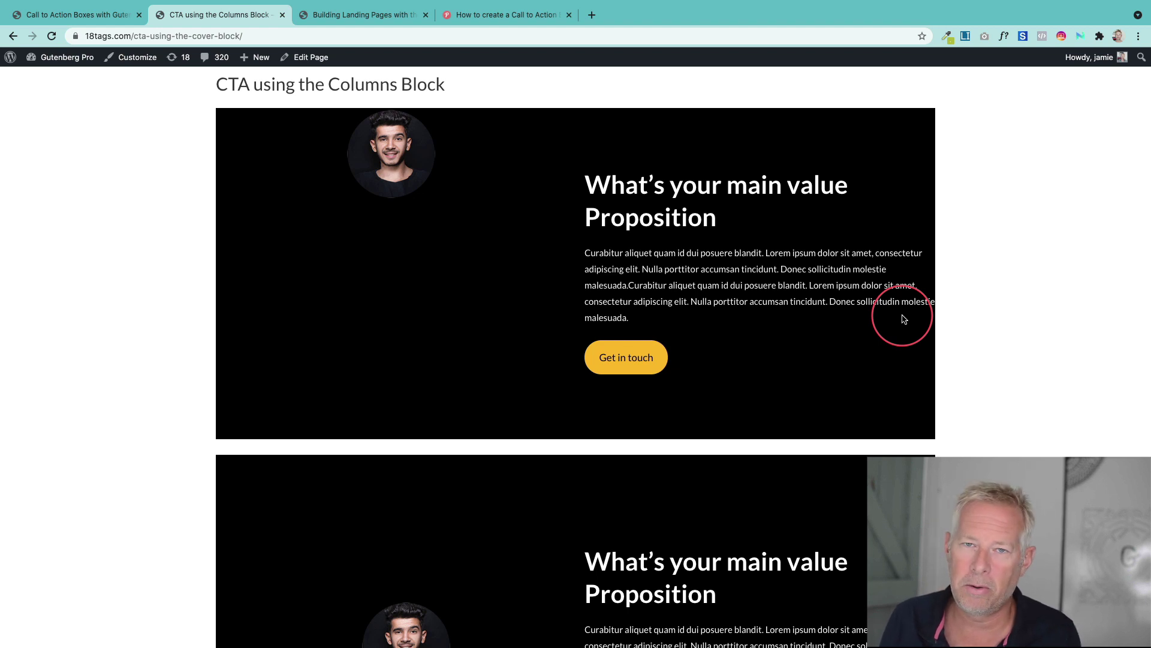
pyautogui.scroll(1, 877, 323)
pyautogui.scroll(-5, 874, 266)
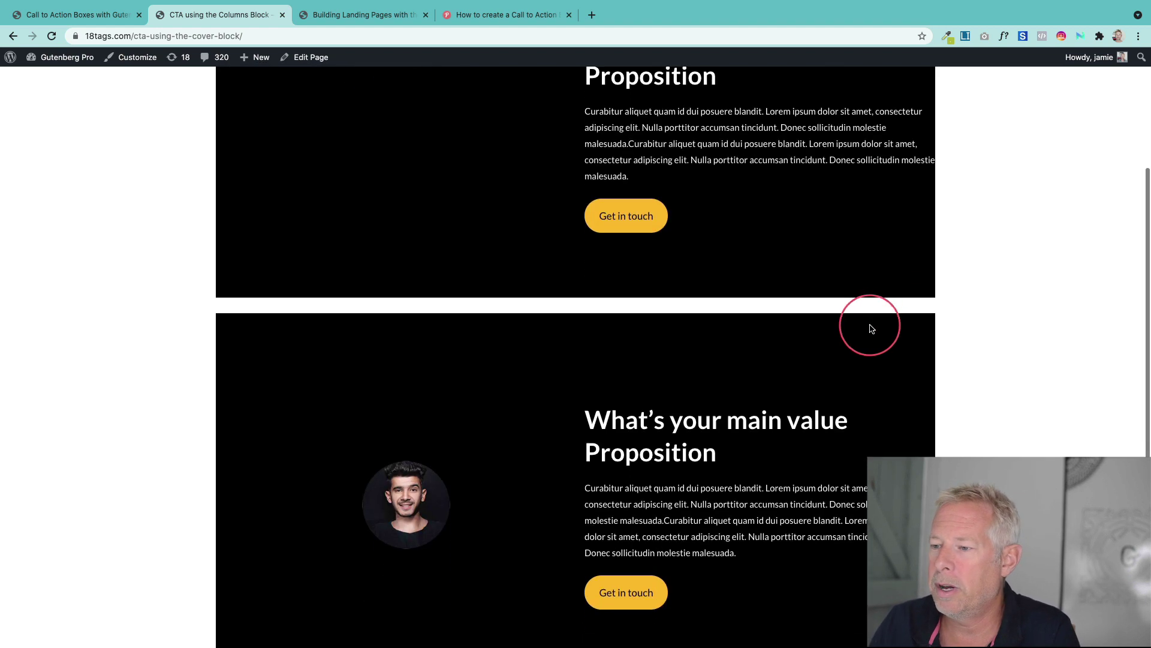
# Return to editing the page and open the advanced settings of the new CTA's Group block
pyautogui.click(306, 57)
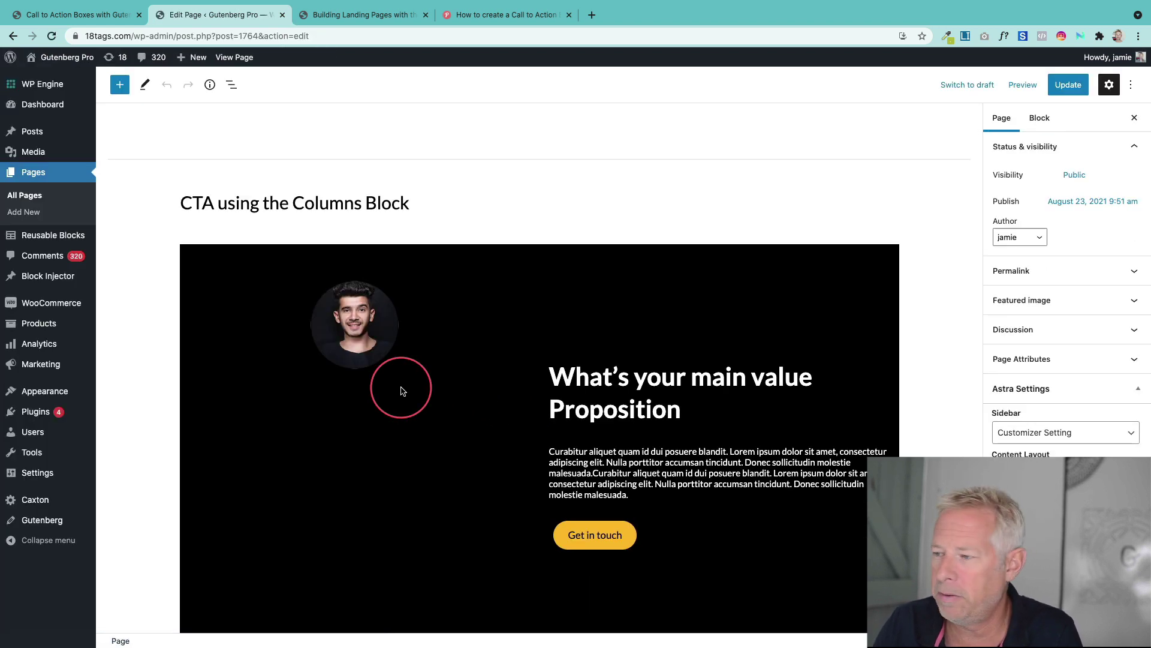
pyautogui.click(445, 257)
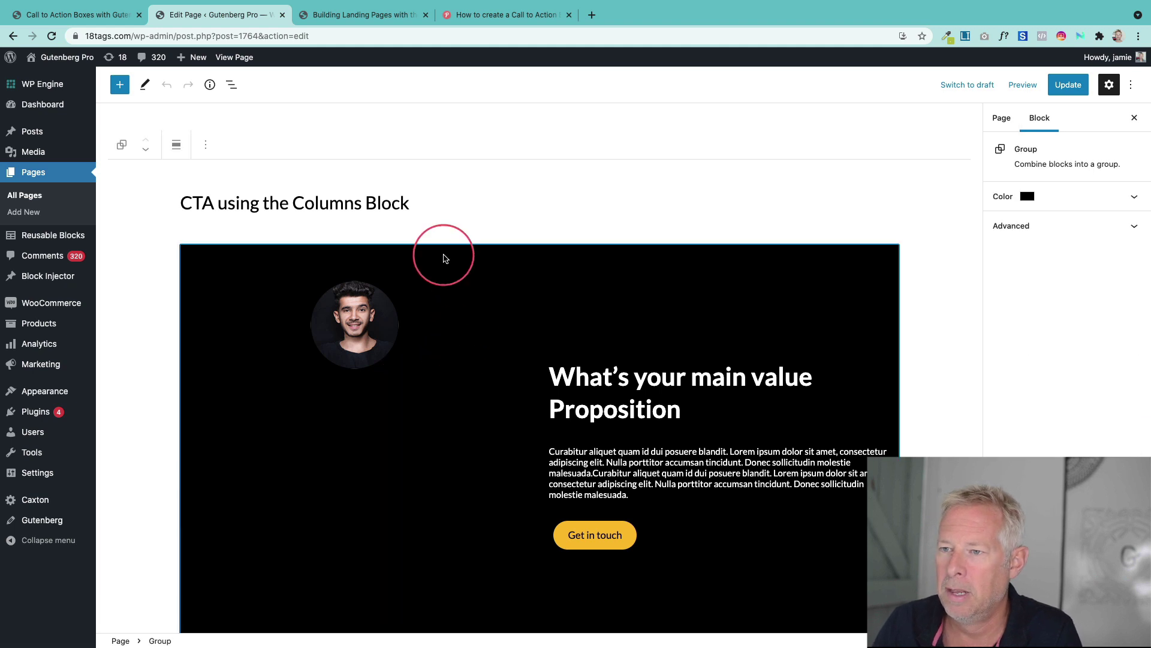
pyautogui.click(1038, 228)
pyautogui.click(654, 263)
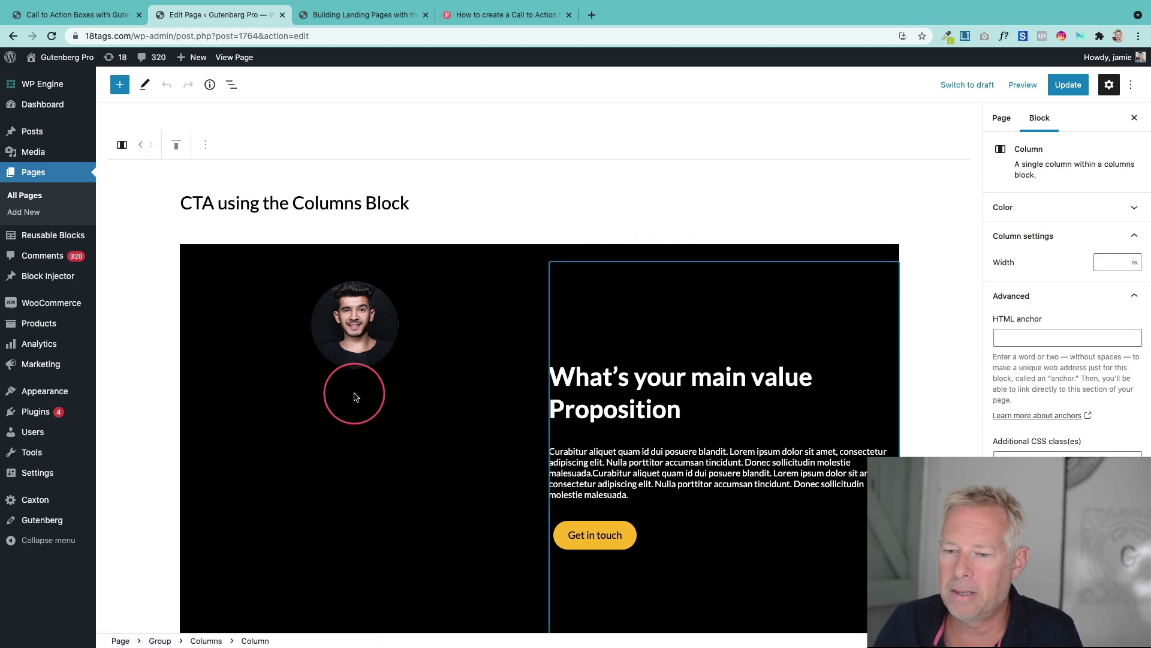
pyautogui.click(356, 252)
pyautogui.click(143, 580)
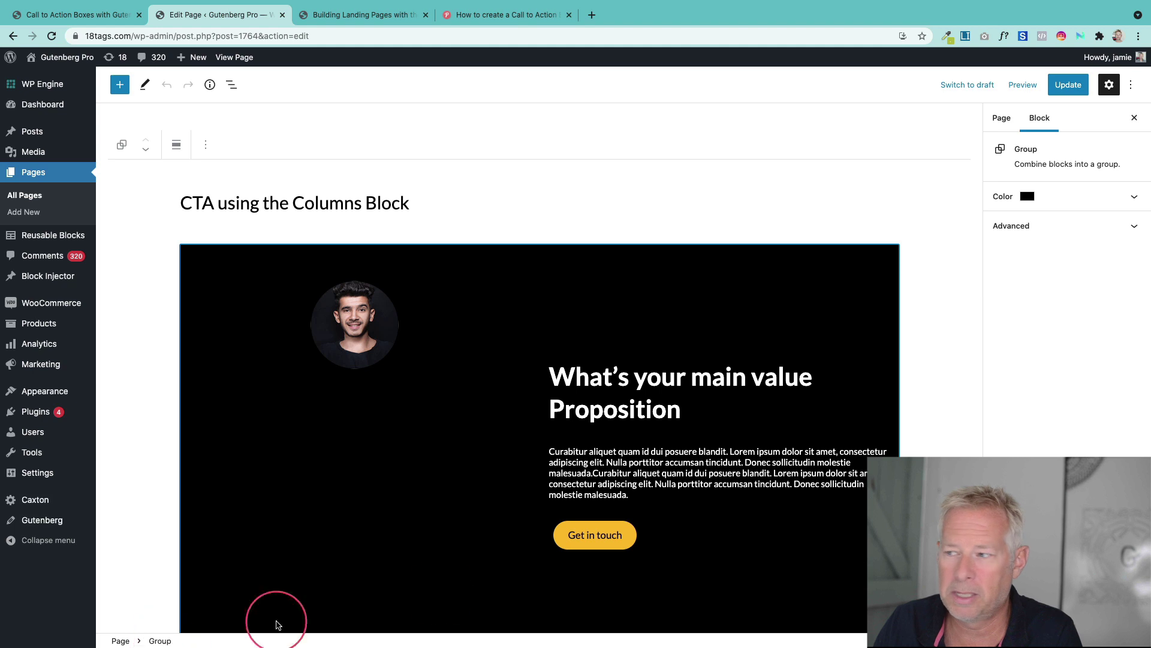
pyautogui.click(1074, 226)
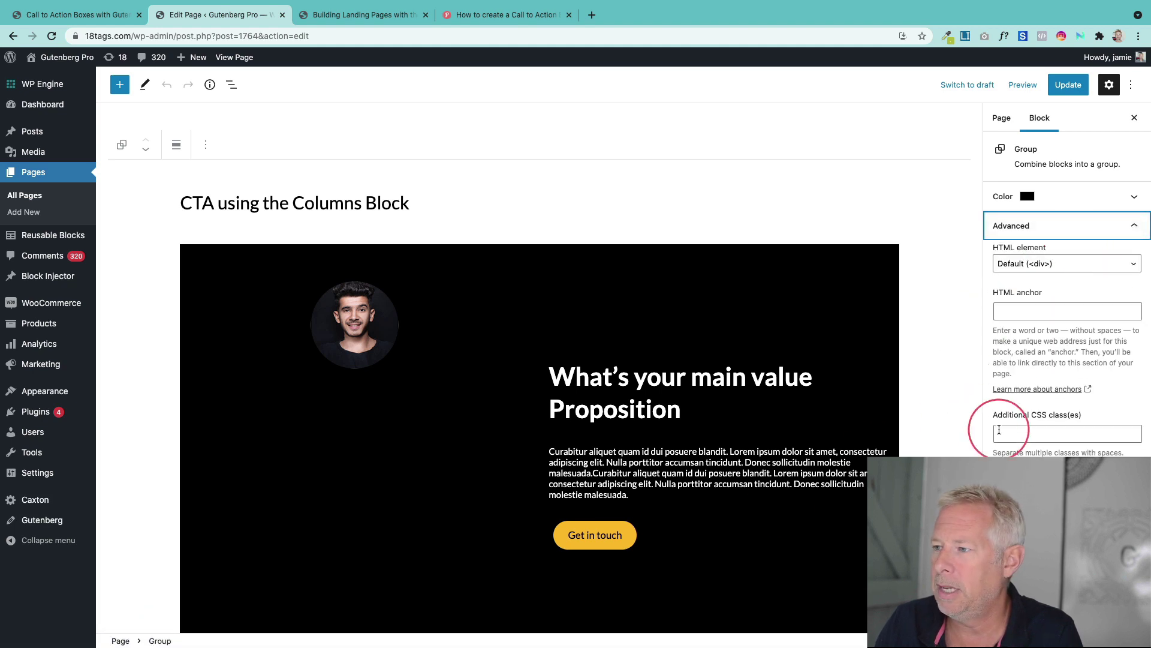
# Copy the additional CSS class "cta" from the finished CTA's group into the new CTA's group
pyautogui.scroll(-5, 750, 437)
pyautogui.click(695, 412)
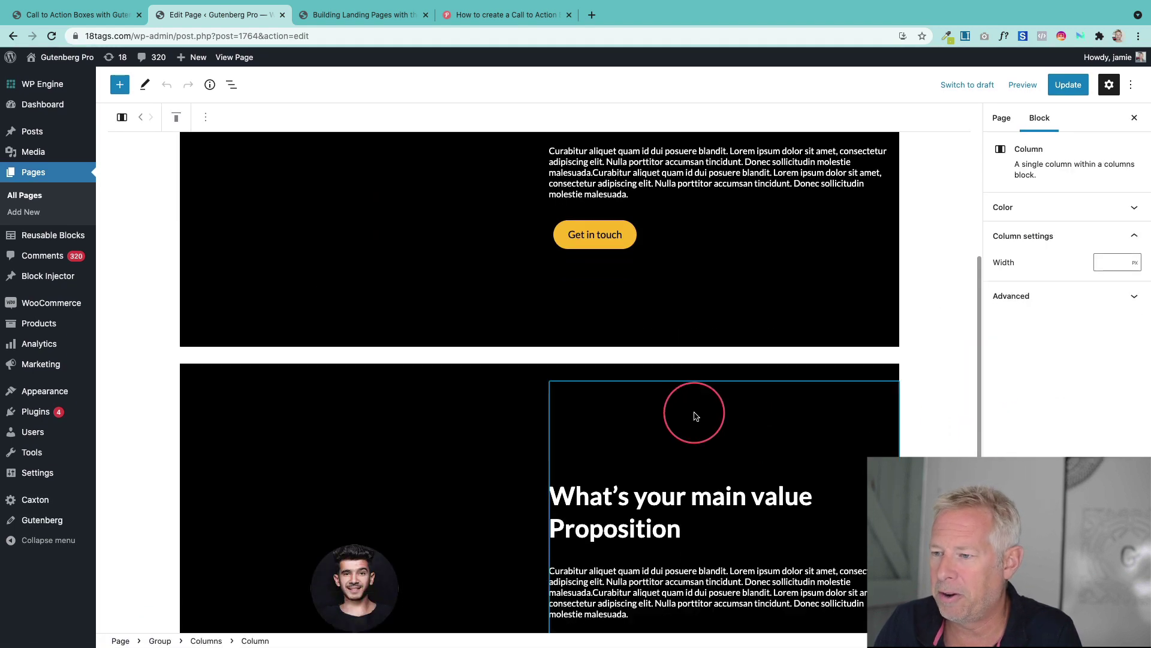
pyautogui.click(562, 379)
pyautogui.click(1061, 226)
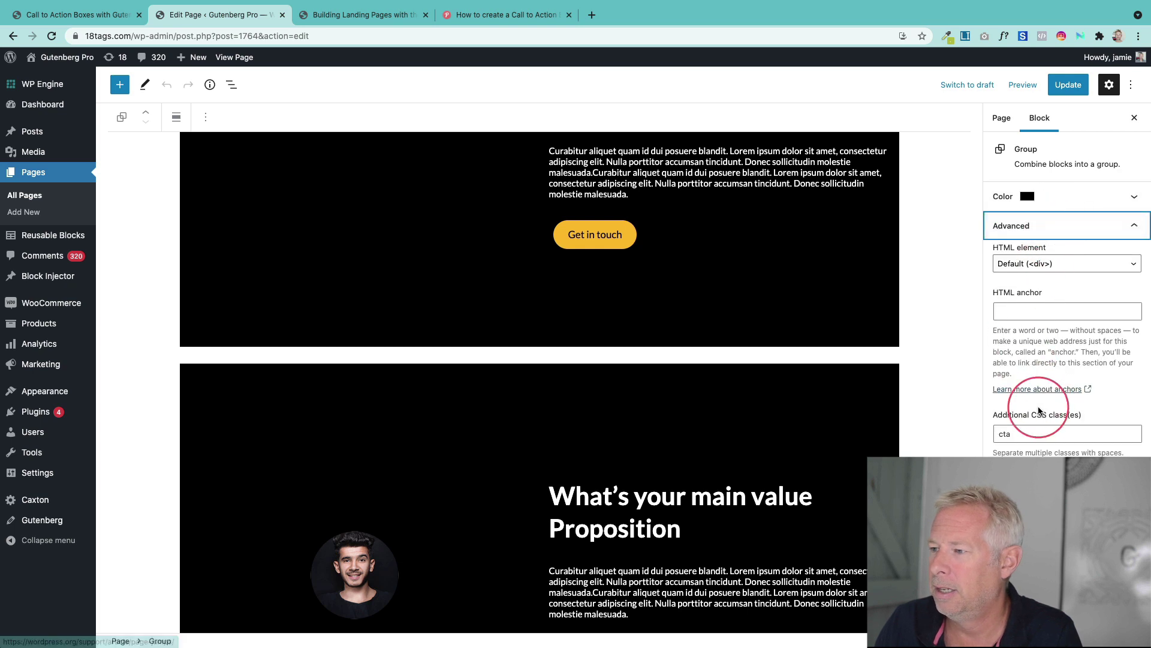
pyautogui.scroll(-5, 622, 329)
pyautogui.doubleClick(1037, 433)
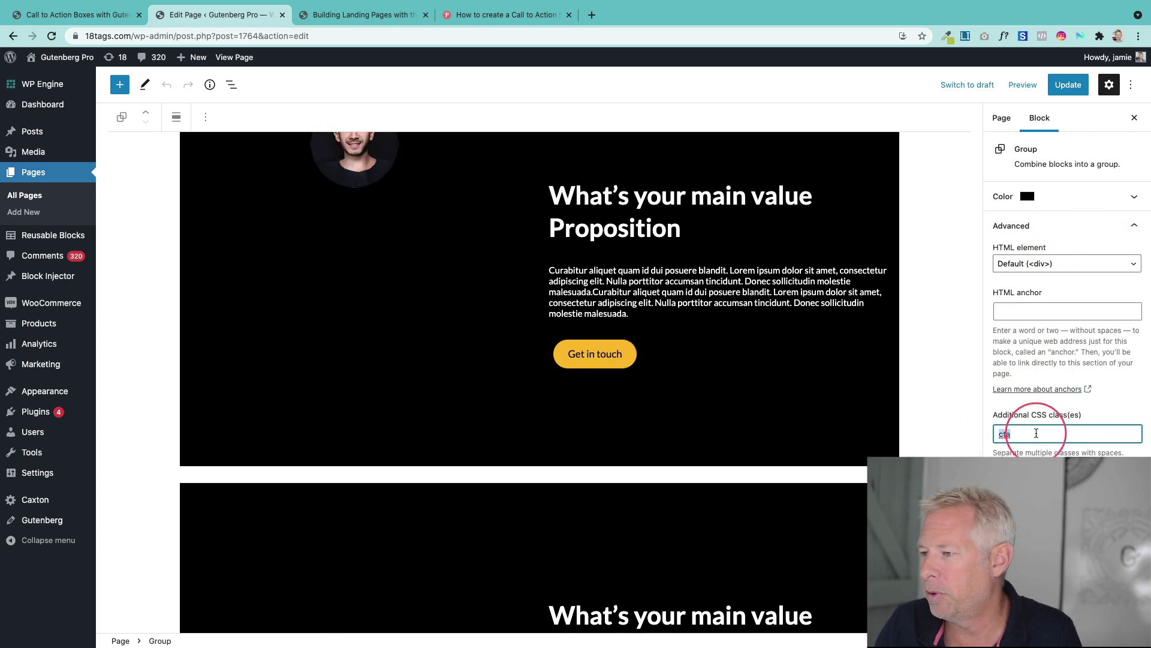
pyautogui.press('BackSpace')
pyautogui.scroll(1, 607, 217)
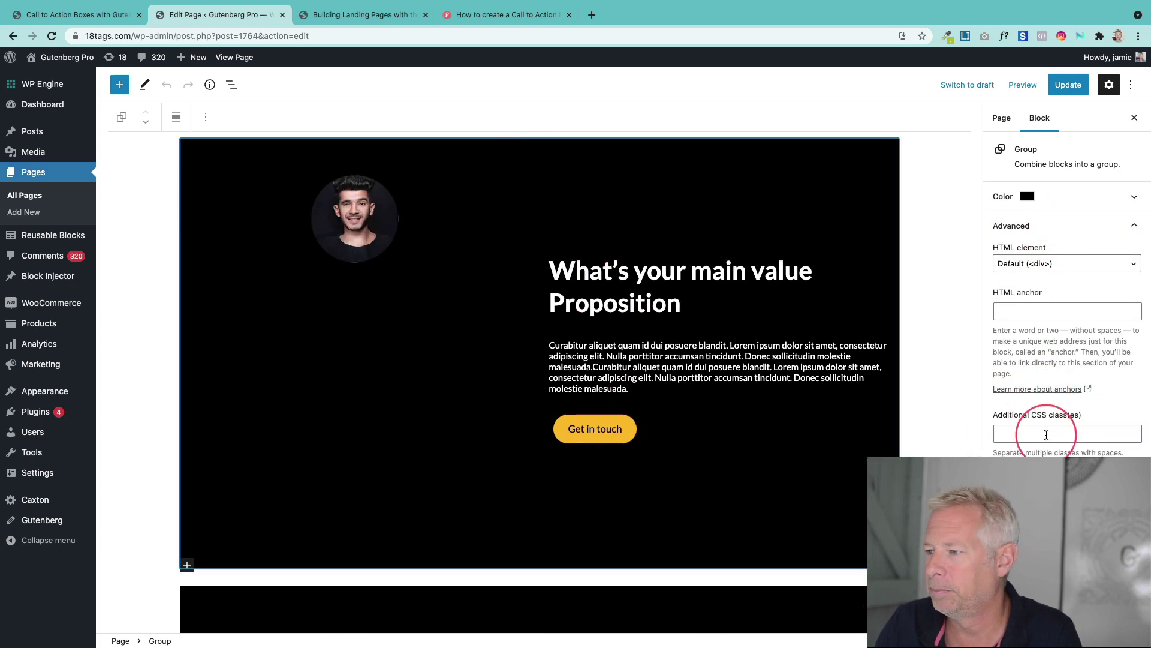
pyautogui.click(1047, 434)
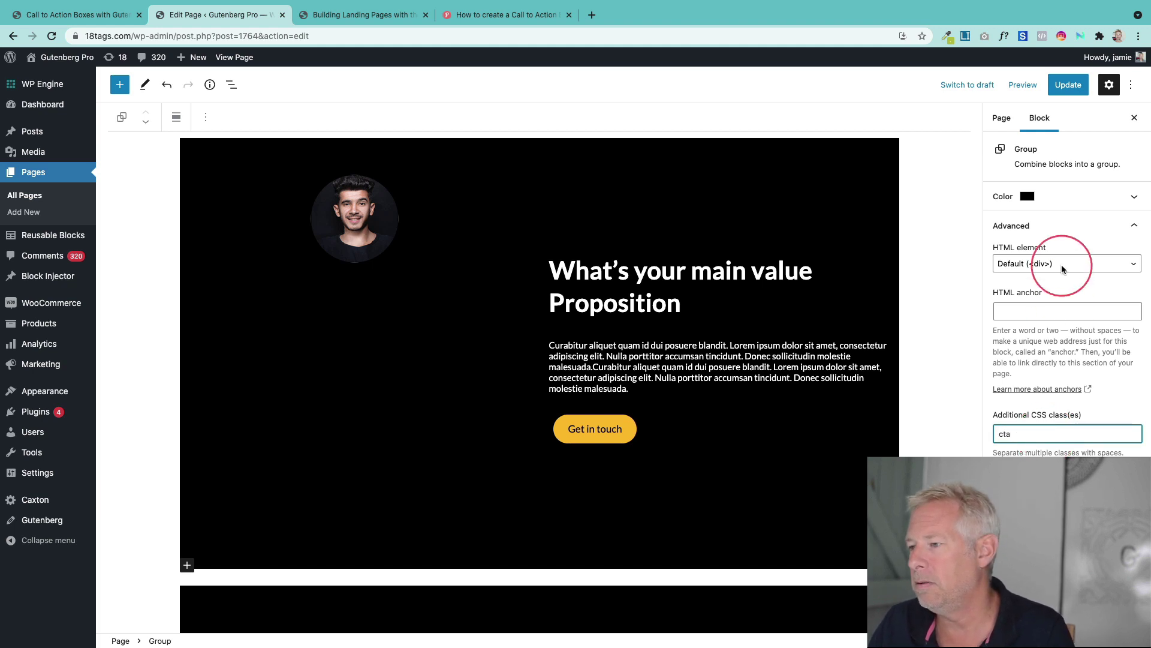
# Update the page and check the new CTA's spacing on the live site
pyautogui.click(1068, 84)
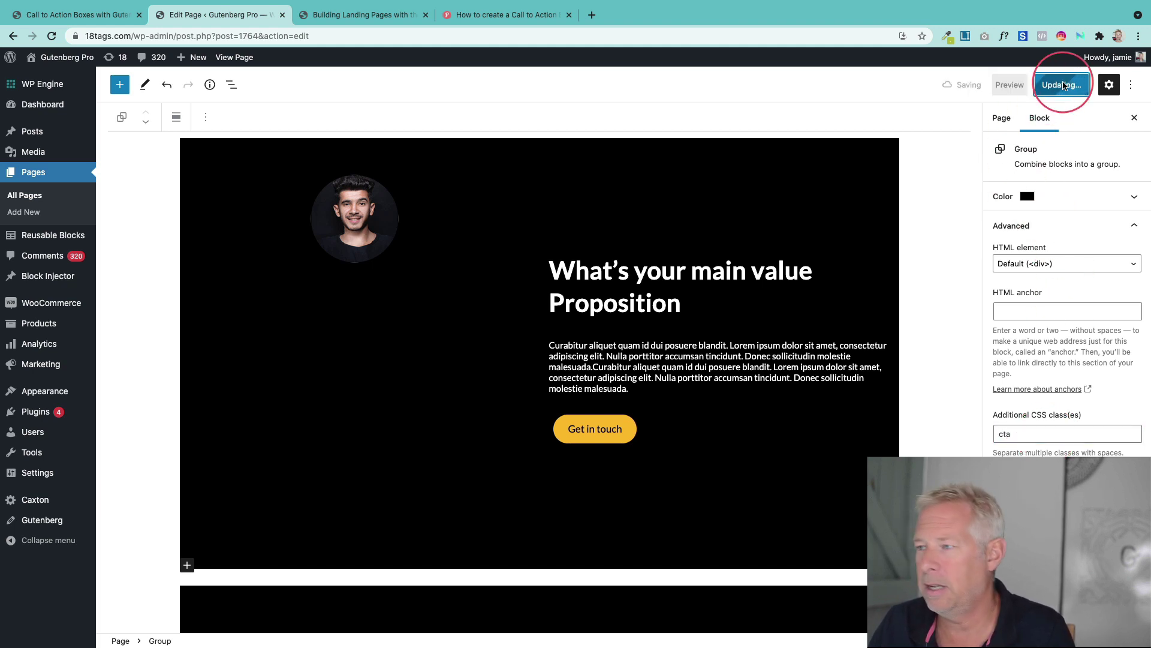
pyautogui.click(238, 57)
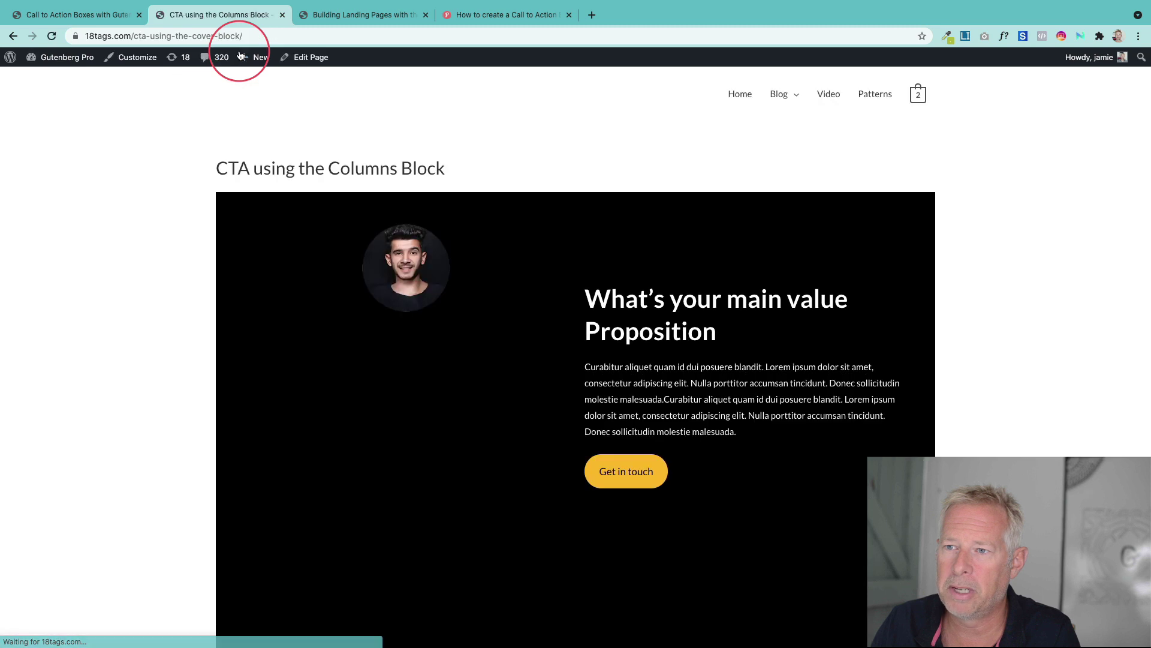
pyautogui.scroll(-3, 244, 270)
pyautogui.scroll(2, 245, 276)
pyautogui.scroll(1, 245, 277)
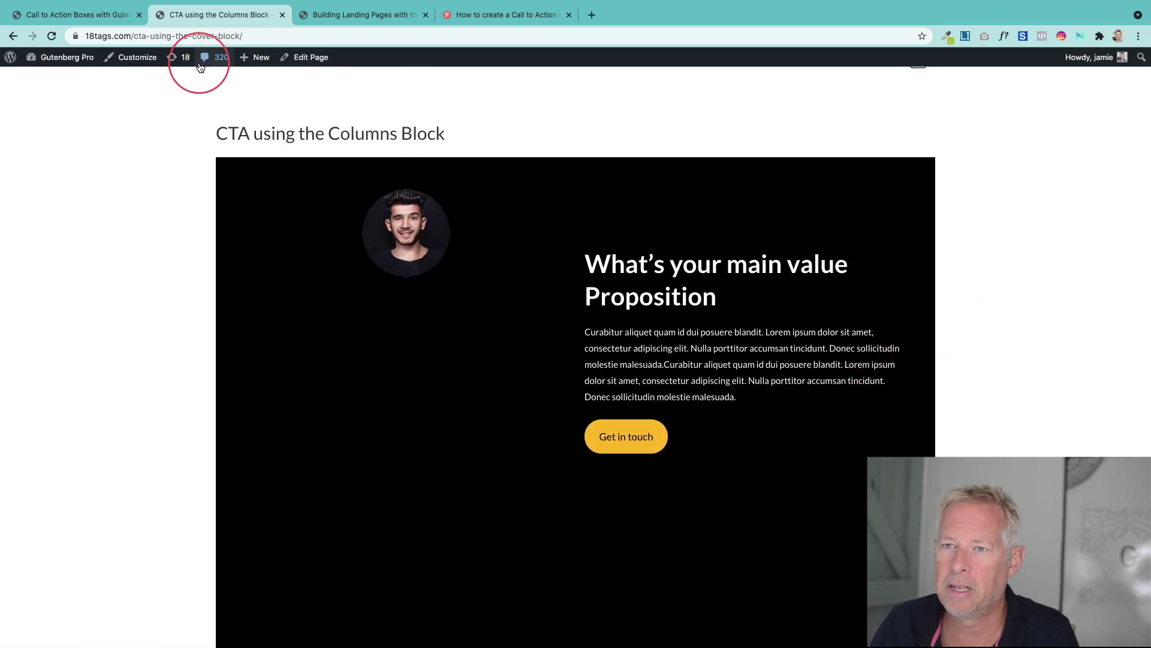
# Return to editing the page and insert a Spacer block between the new CTA and the finished CTA below it
pyautogui.click(300, 57)
pyautogui.scroll(-3, 501, 300)
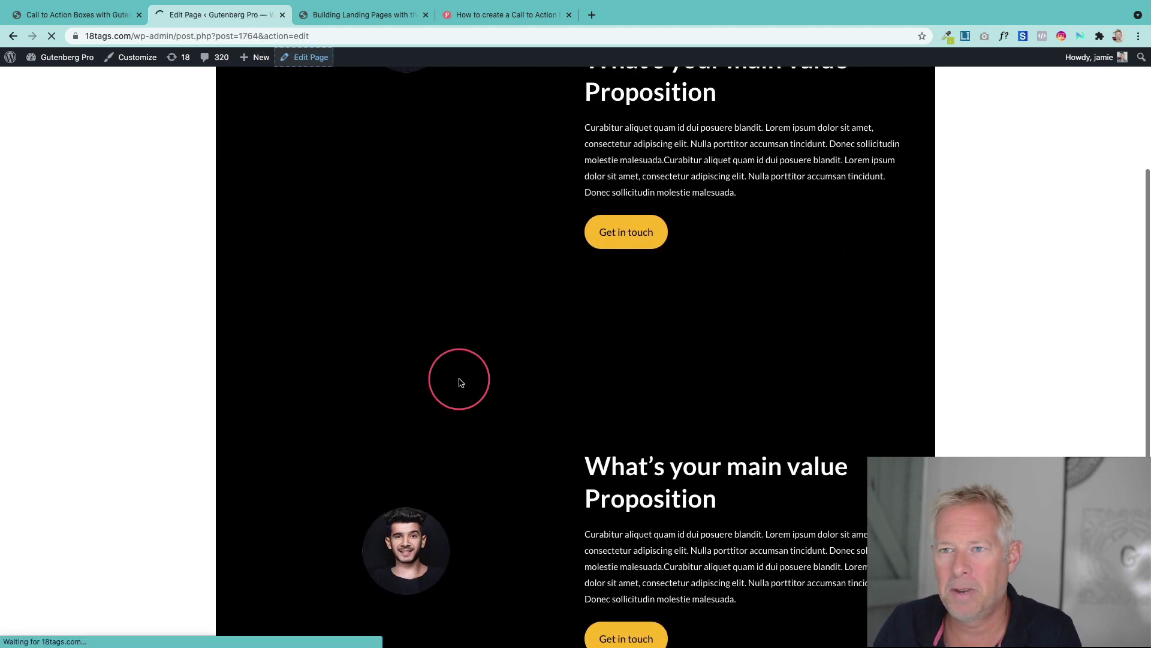
pyautogui.scroll(-4, 486, 437)
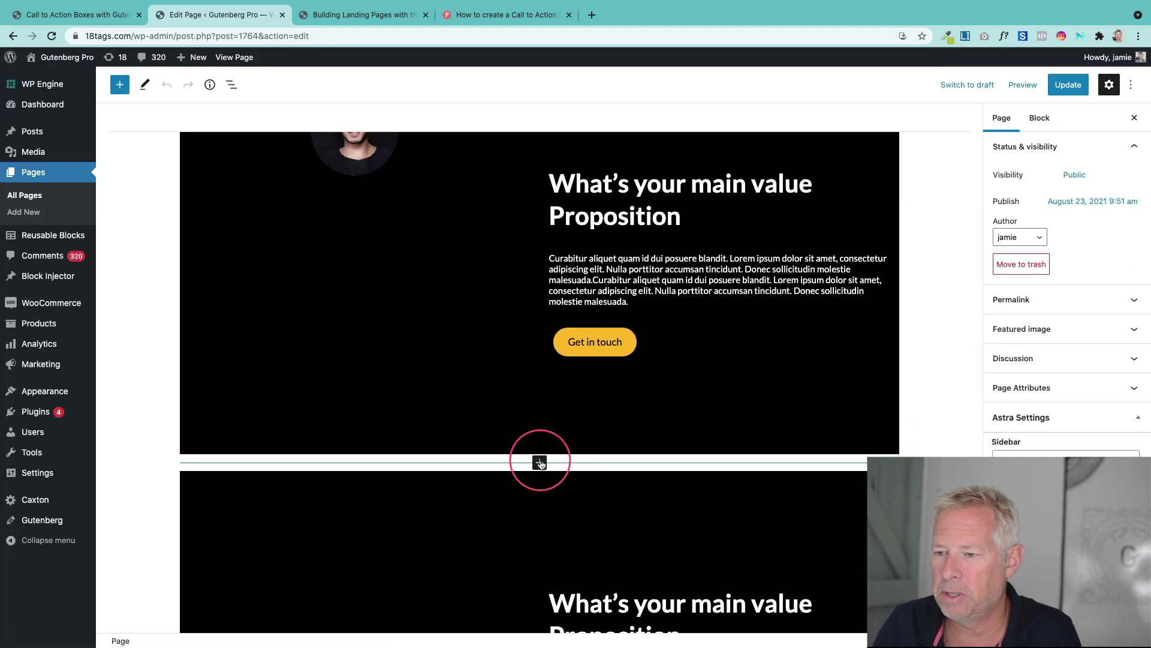
pyautogui.click(540, 462)
pyautogui.click(537, 562)
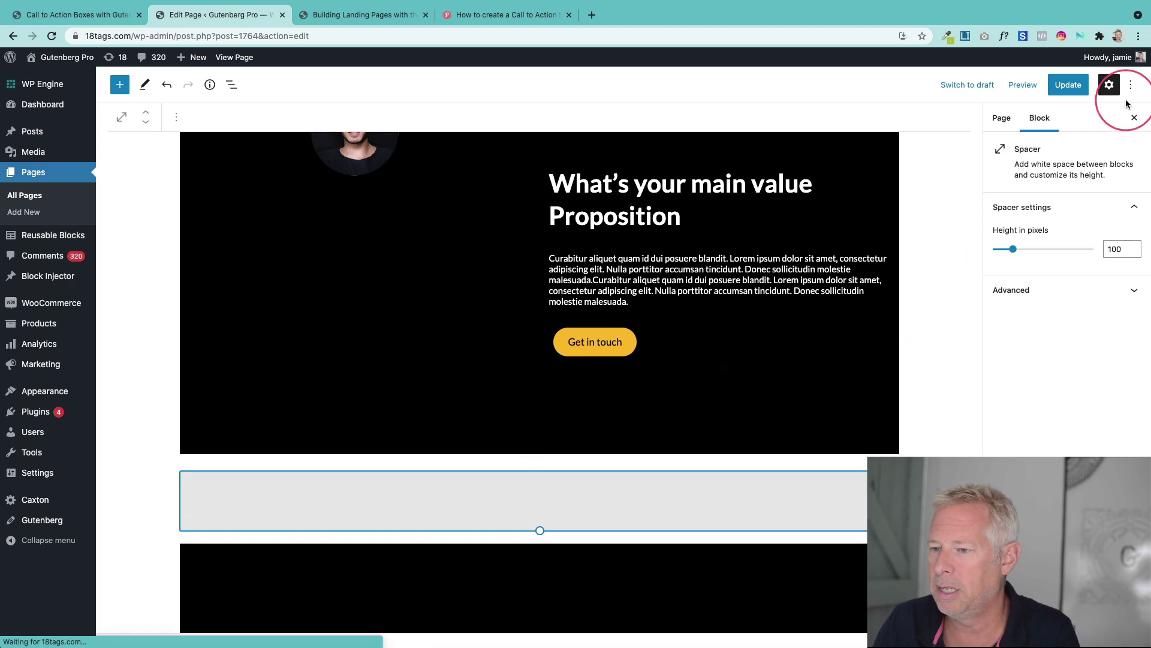
# Update the page and check the gap between the two CTAs on the live site
pyautogui.click(1068, 84)
pyautogui.click(231, 62)
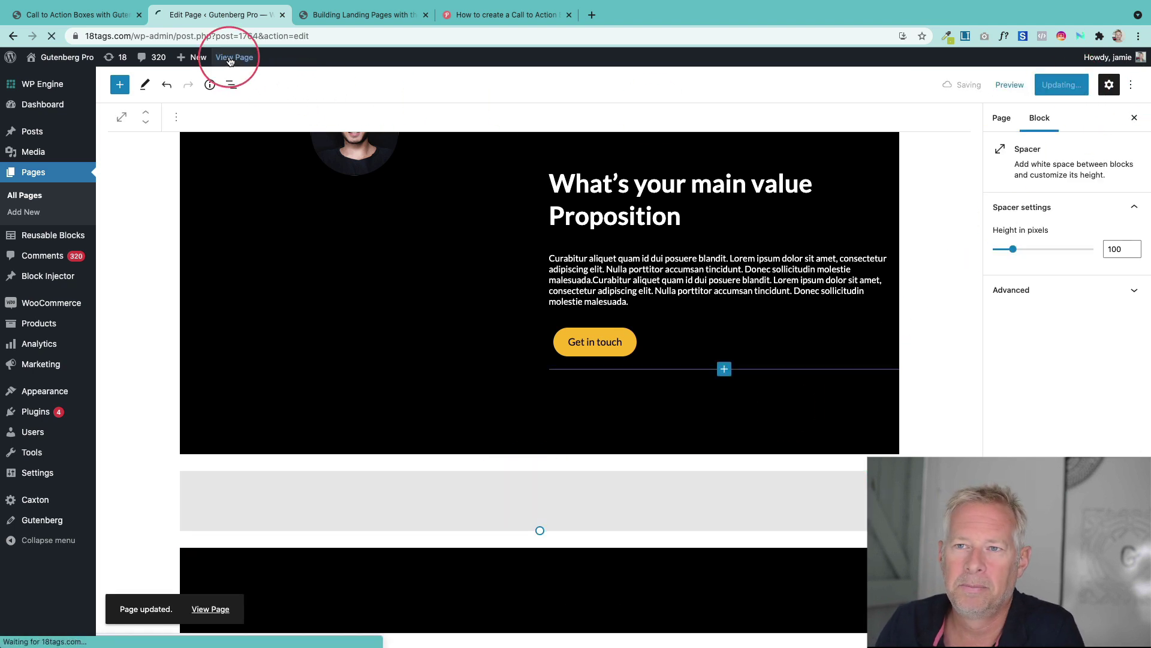
pyautogui.scroll(-2, 250, 318)
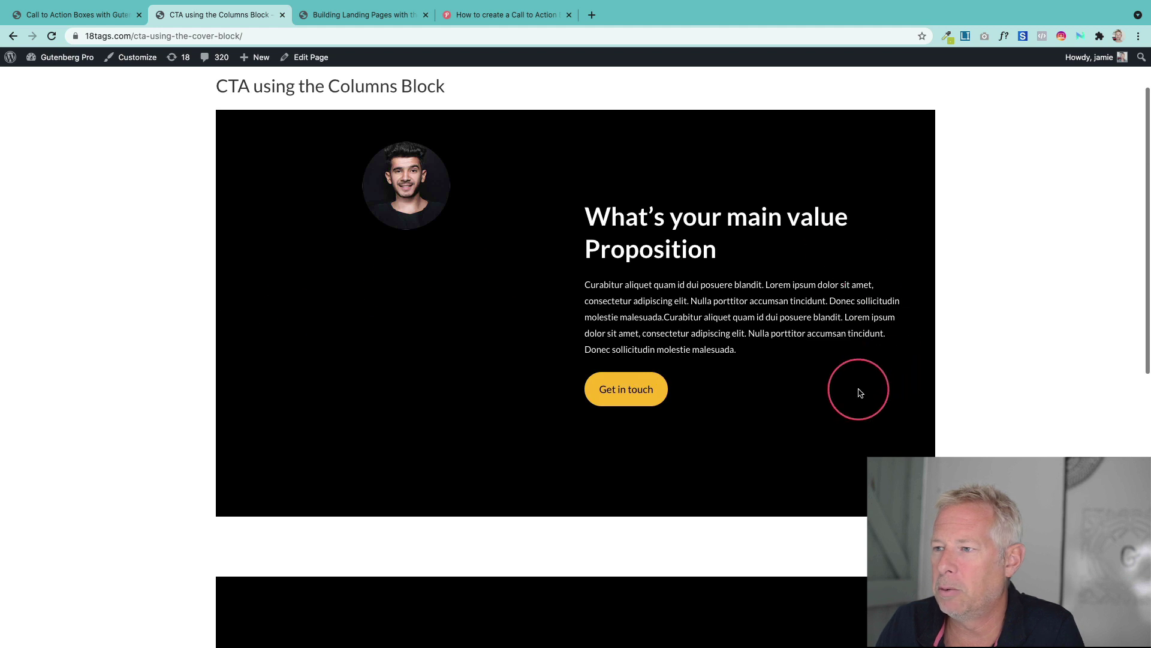
pyautogui.scroll(2, 647, 326)
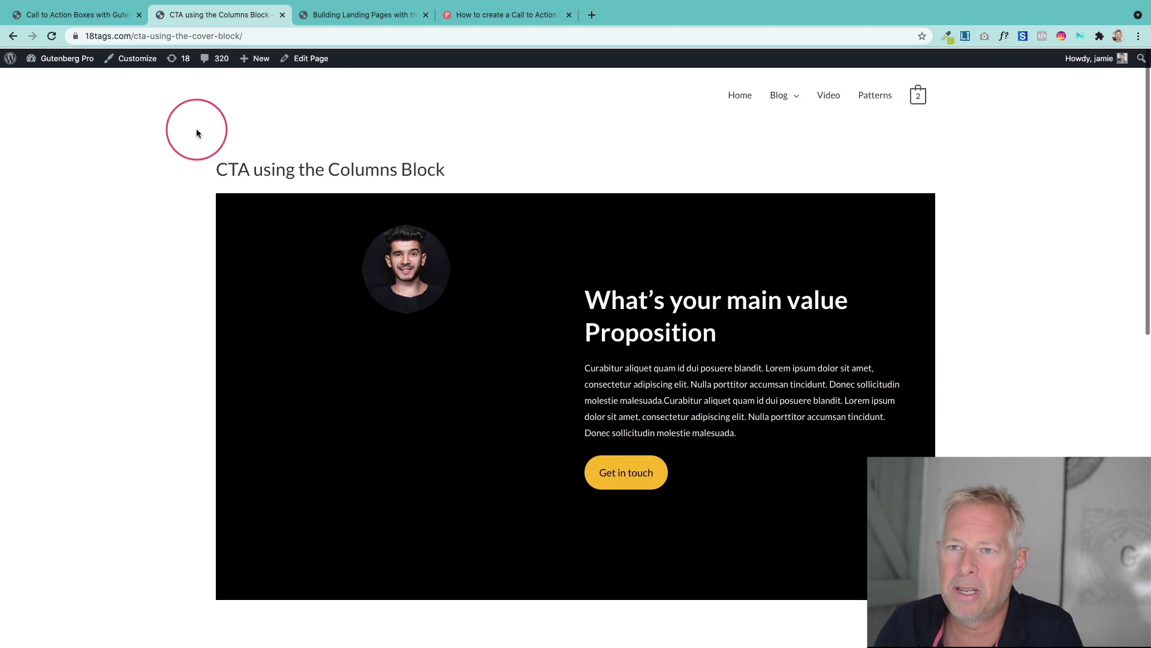
# Open the site's Additional CSS in the Customizer and examine the padding rule of the .cta class
pyautogui.click(119, 57)
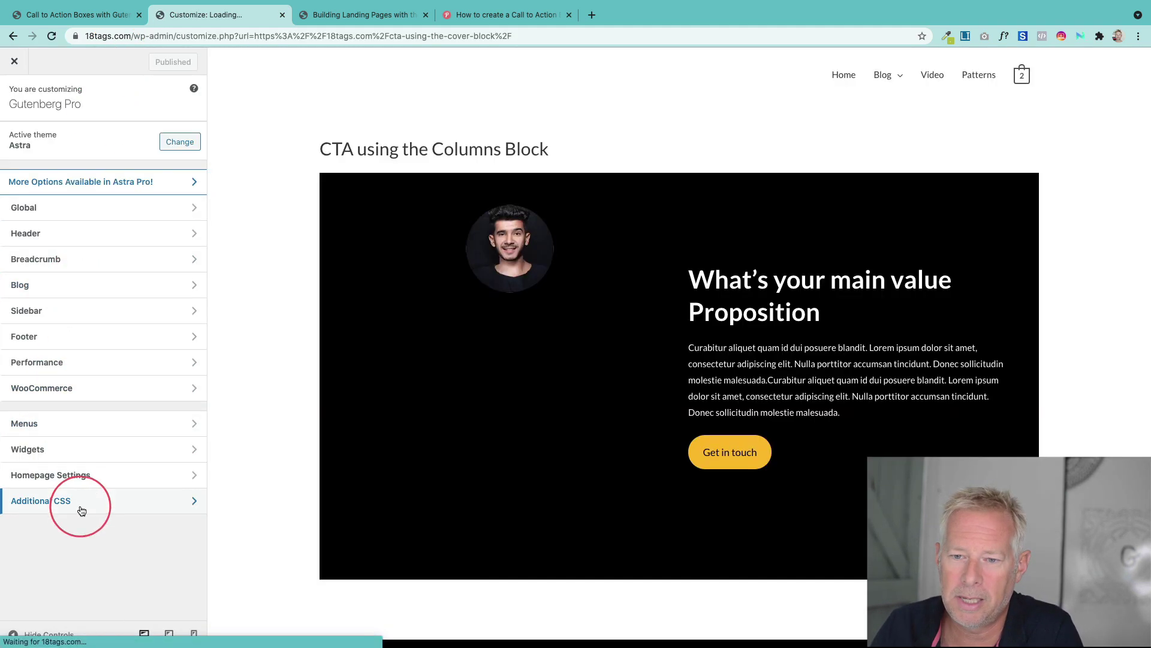
pyautogui.click(81, 511)
pyautogui.click(32, 135)
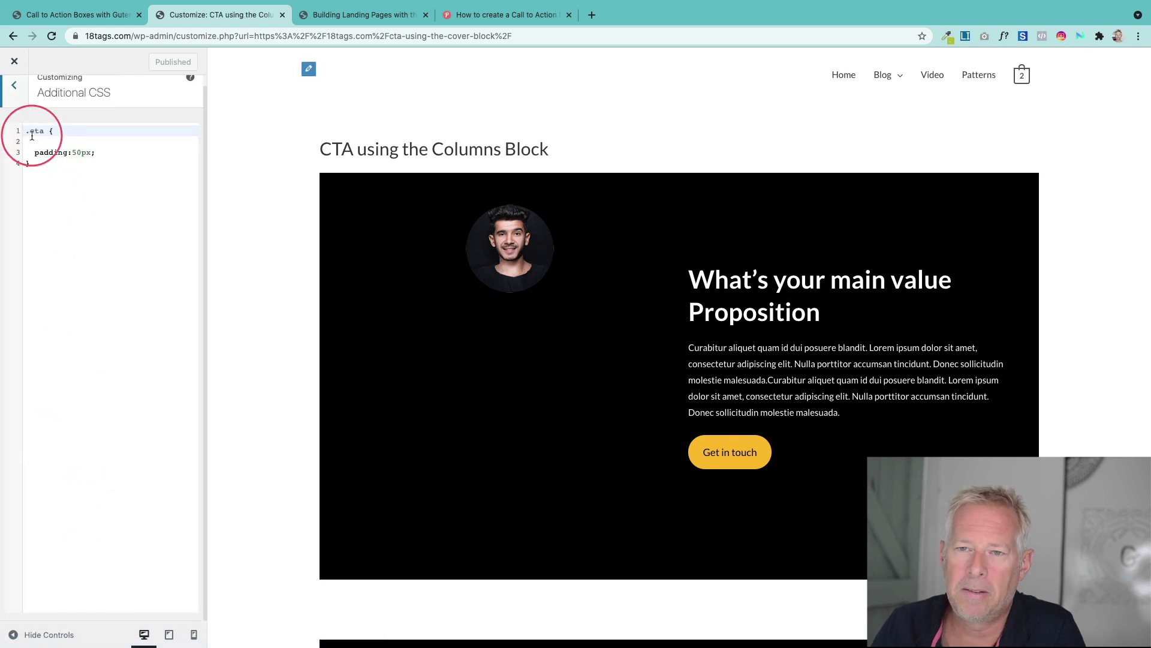
pyautogui.doubleClick(78, 154)
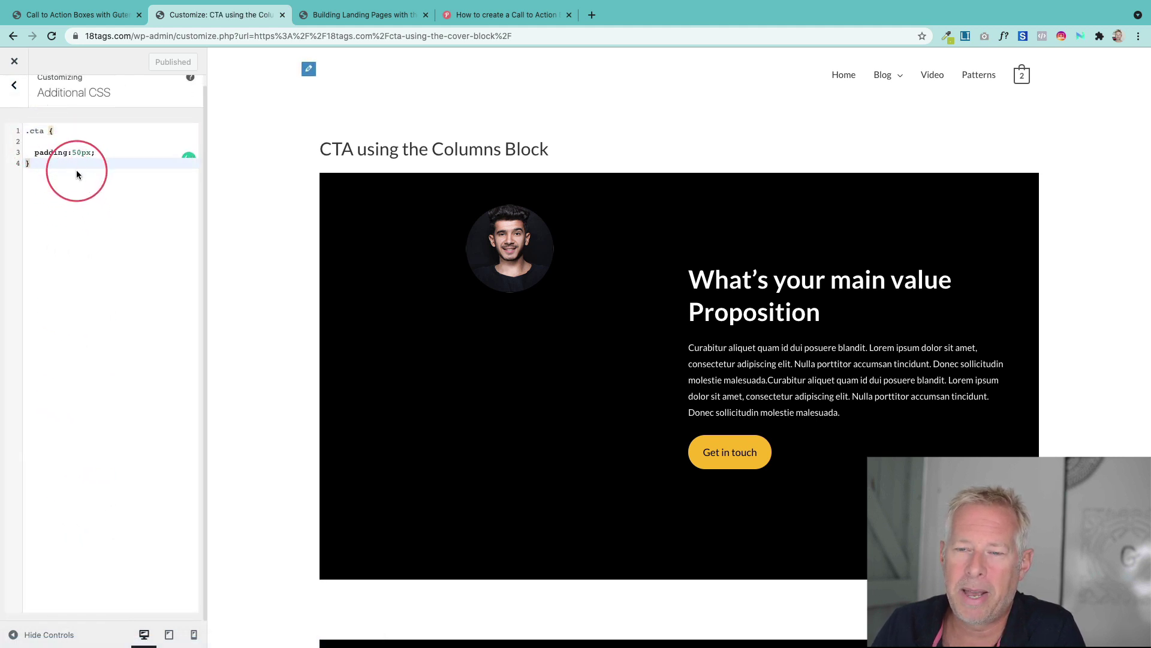
pyautogui.moveTo(46, 139); pyautogui.dragTo(209, 274)
pyautogui.click(46, 213)
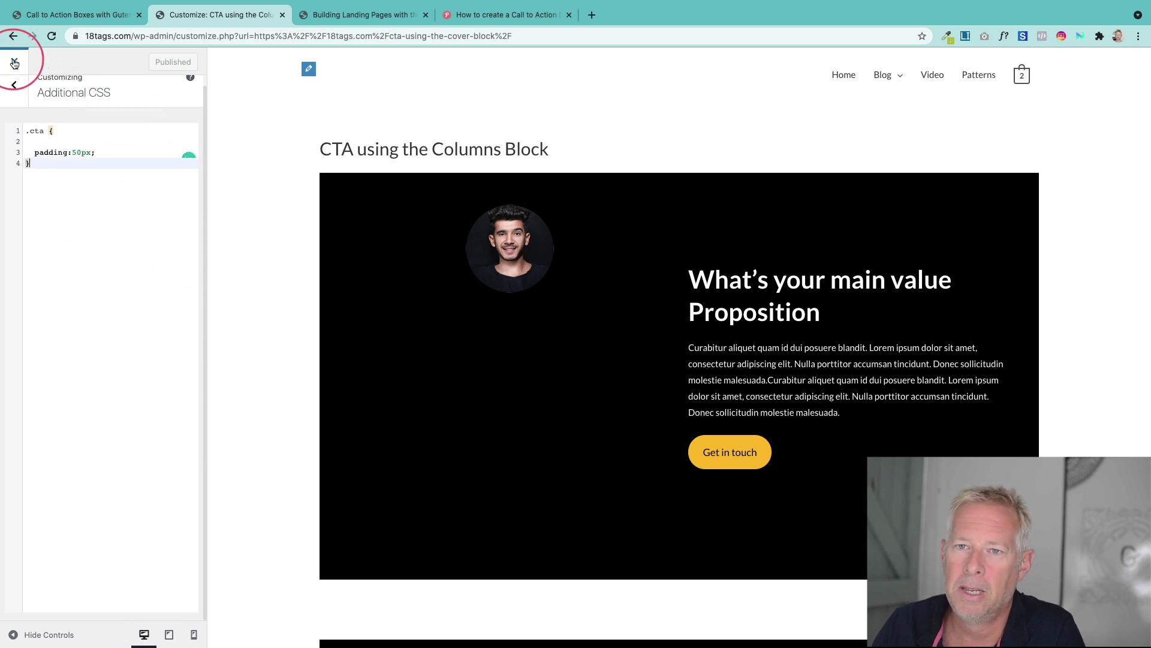
# Switch to the example page of call-to-action boxes and review its CTAs, ending at the first one with the forest background
pyautogui.click(75, 15)
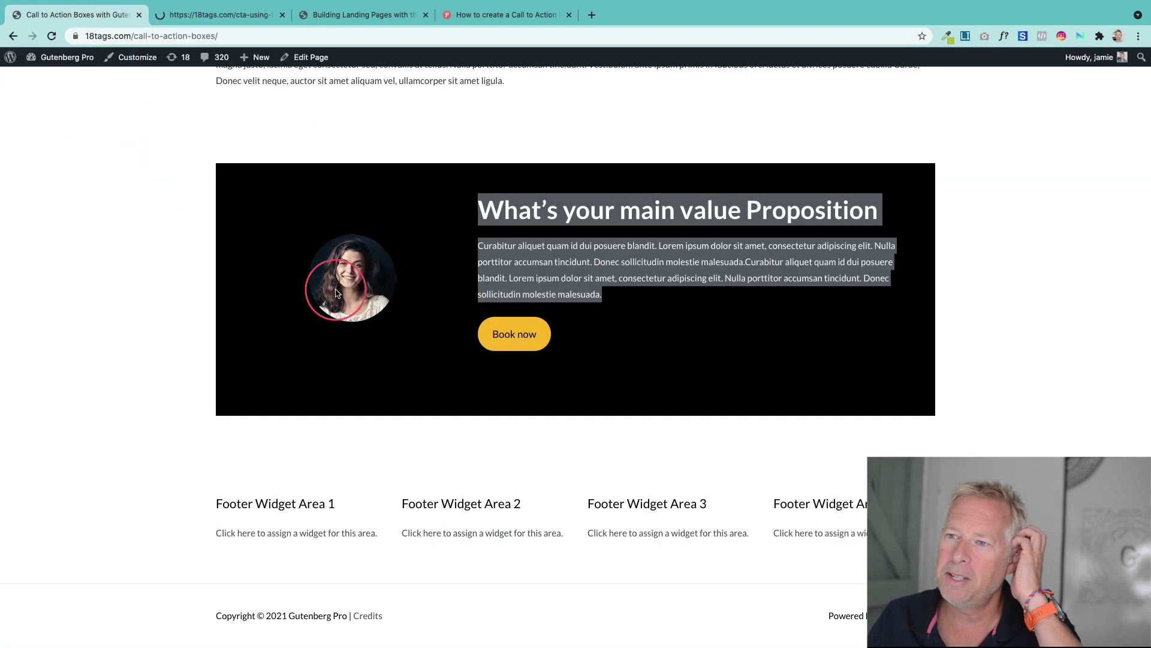
pyautogui.scroll(2, 357, 309)
pyautogui.scroll(4, 364, 333)
pyautogui.click(316, 270)
pyautogui.scroll(8, 316, 270)
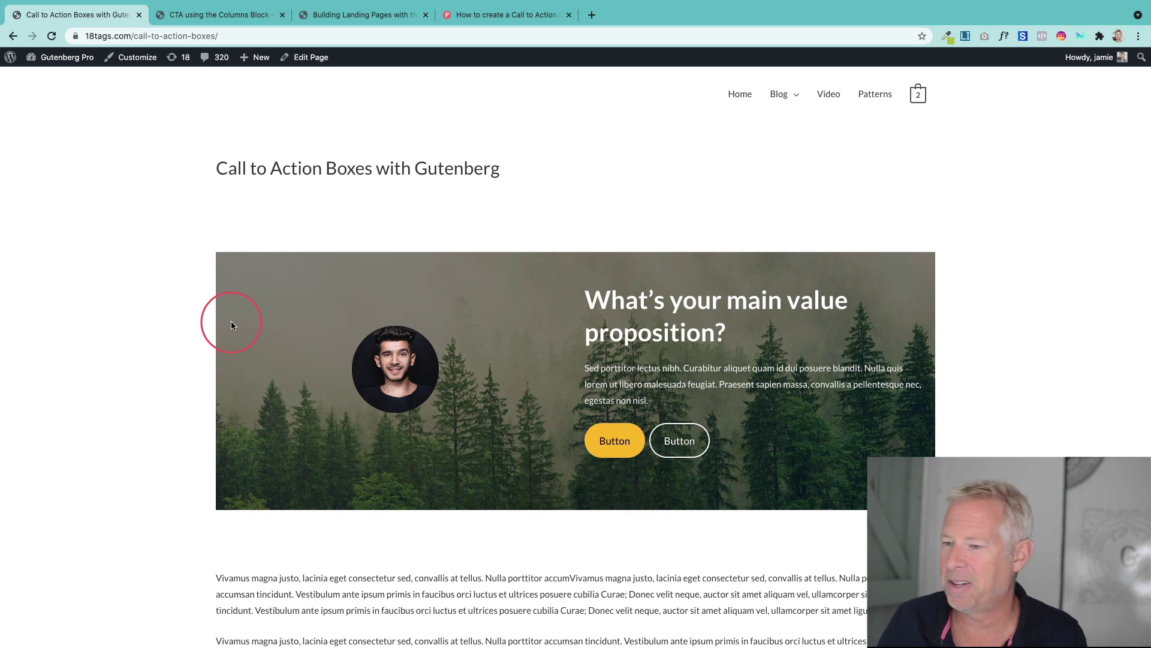
pyautogui.scroll(-2, 244, 424)
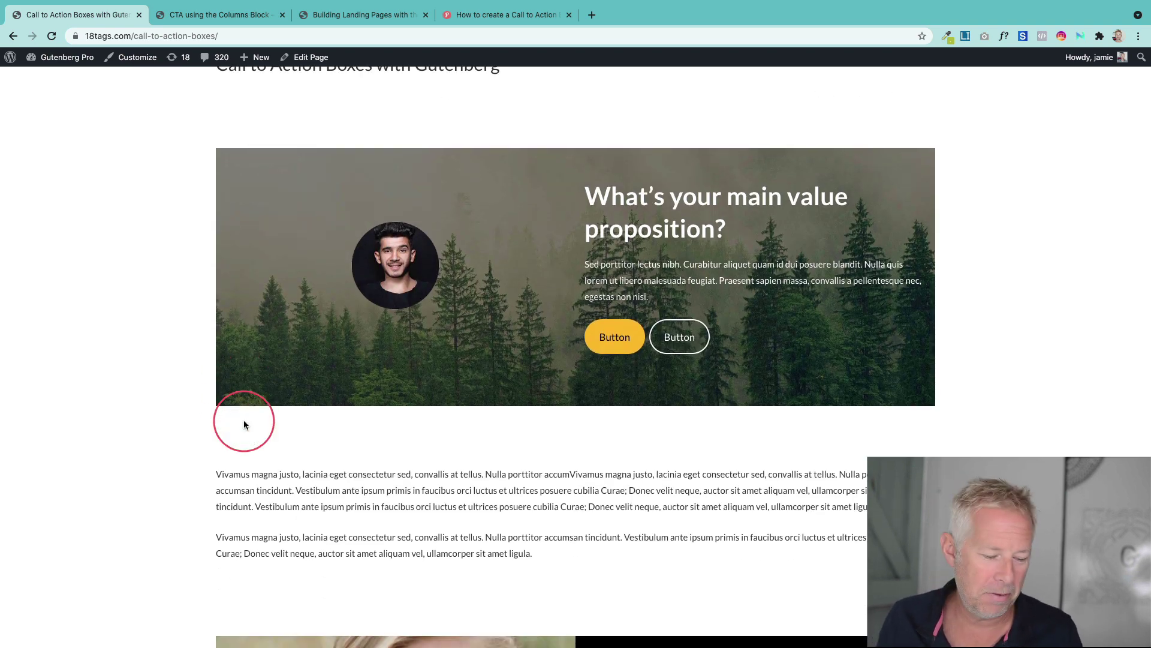